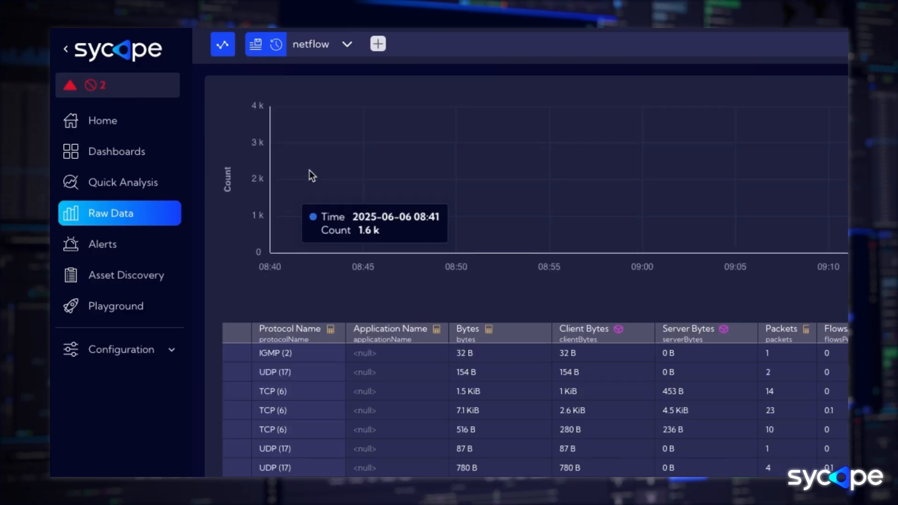
# Switch the raw data stream from netflow to ZabbixStats.
pyautogui.click(322, 50)
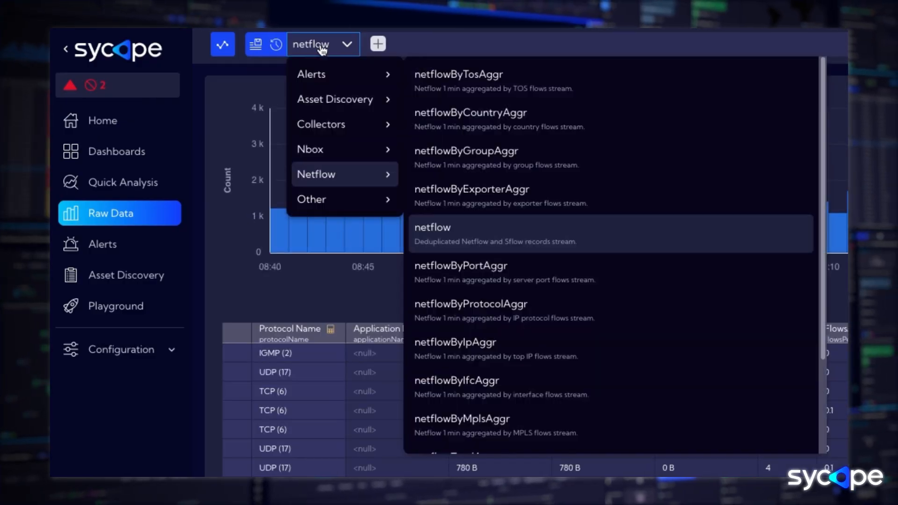
pyautogui.click(332, 203)
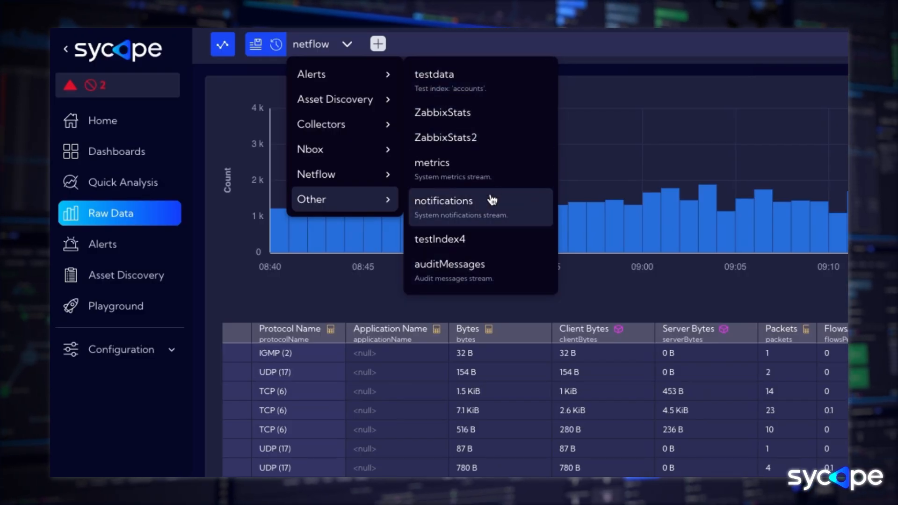
pyautogui.click(463, 117)
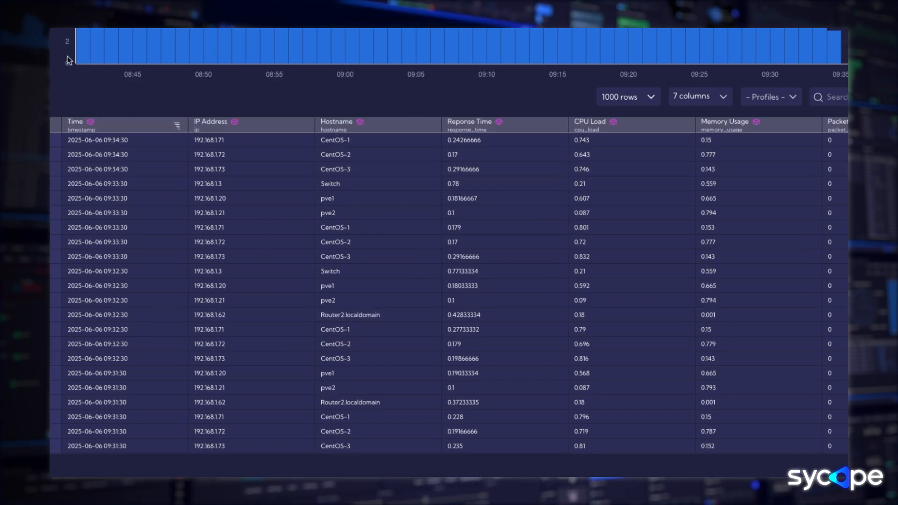
# Open the Zabbix Statistics Trends dashboard from the full dashboards list.
pyautogui.click(93, 102)
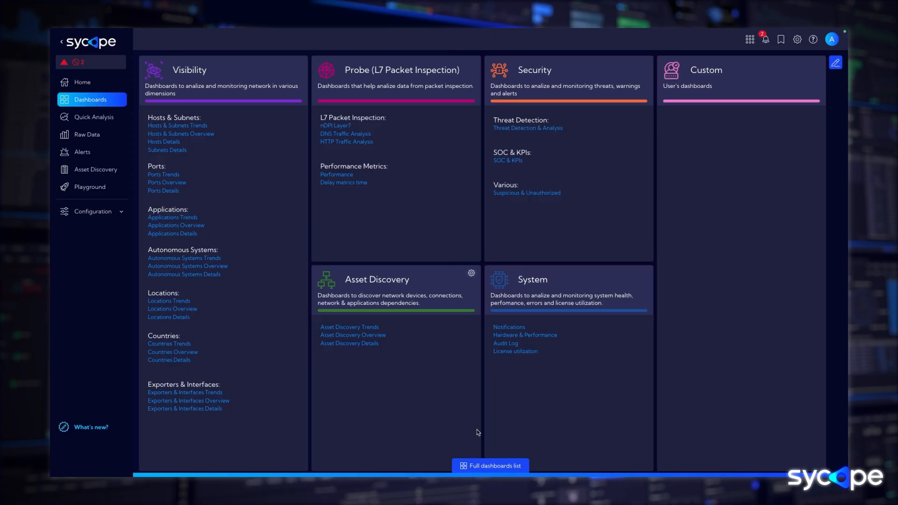
pyautogui.click(491, 469)
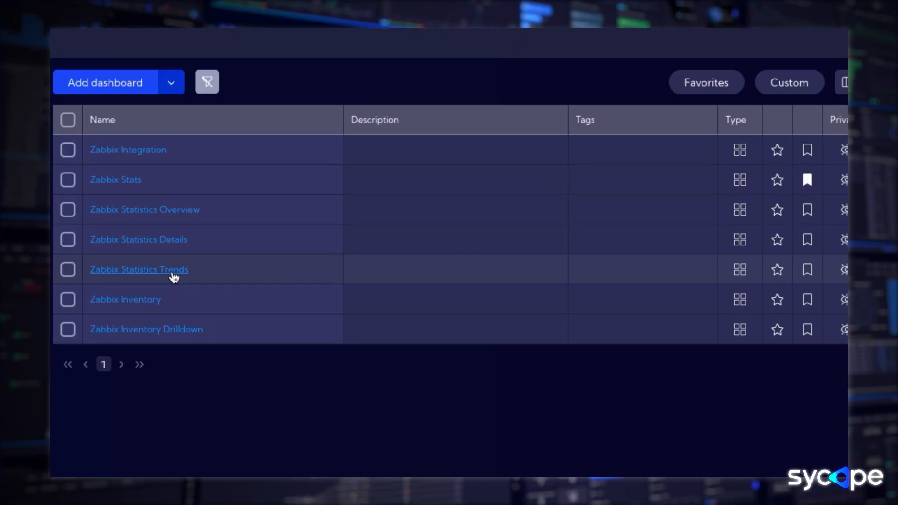
pyautogui.click(173, 272)
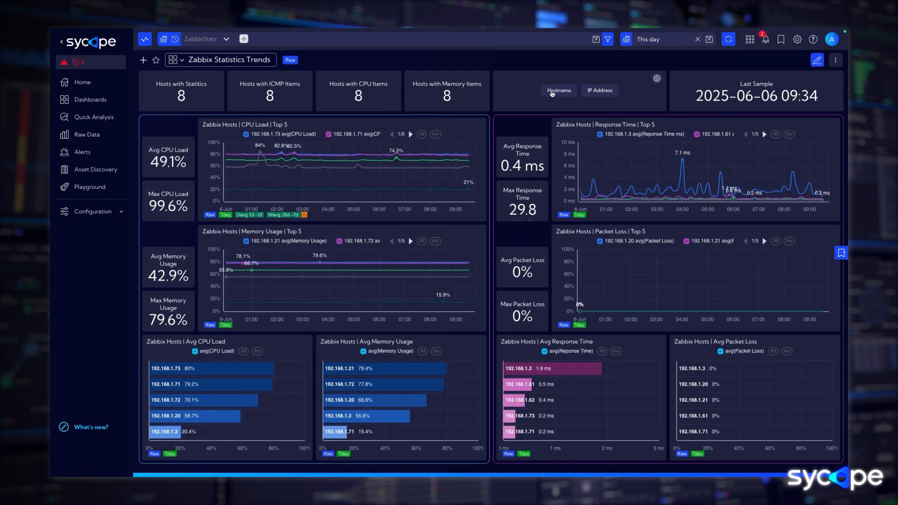
# View the available Hostname and IP Address filter values on the dashboard without applying a filter.
pyautogui.click(553, 92)
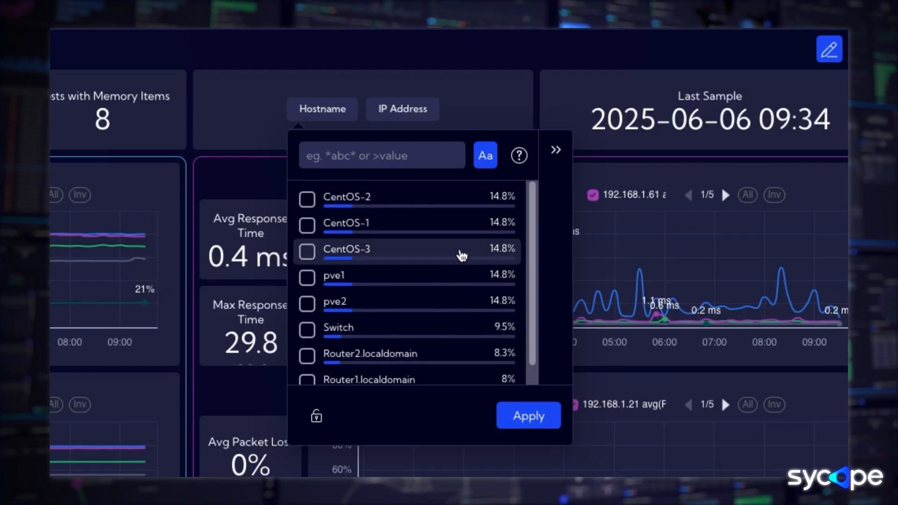
pyautogui.click(420, 115)
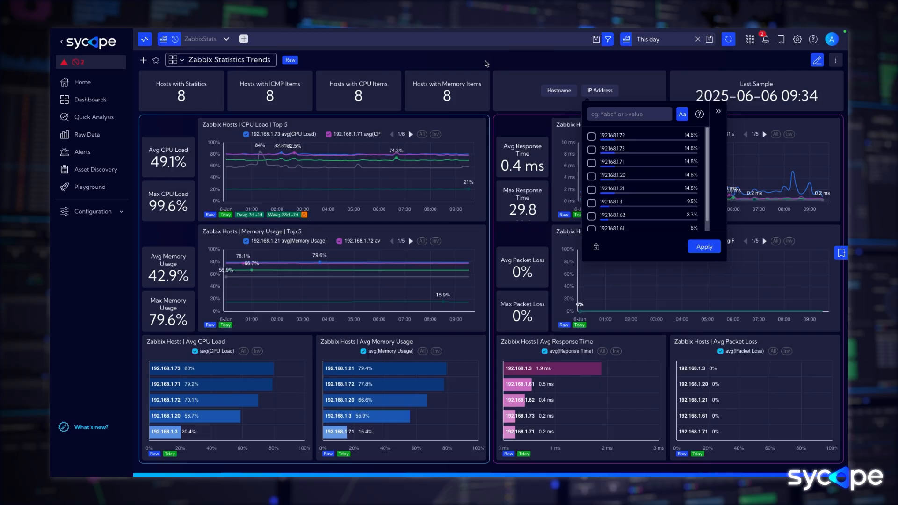
pyautogui.click(393, 66)
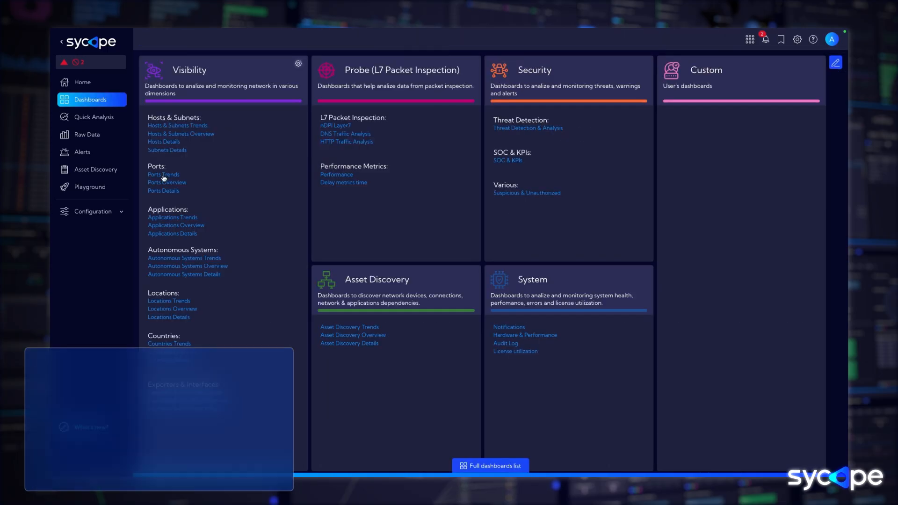
# Drill down from server 192.168.1.38 in the Ports Details dashboard to Zabbix Inventory, accepting the ip filter, and close the narrowed results window.
pyautogui.click(169, 191)
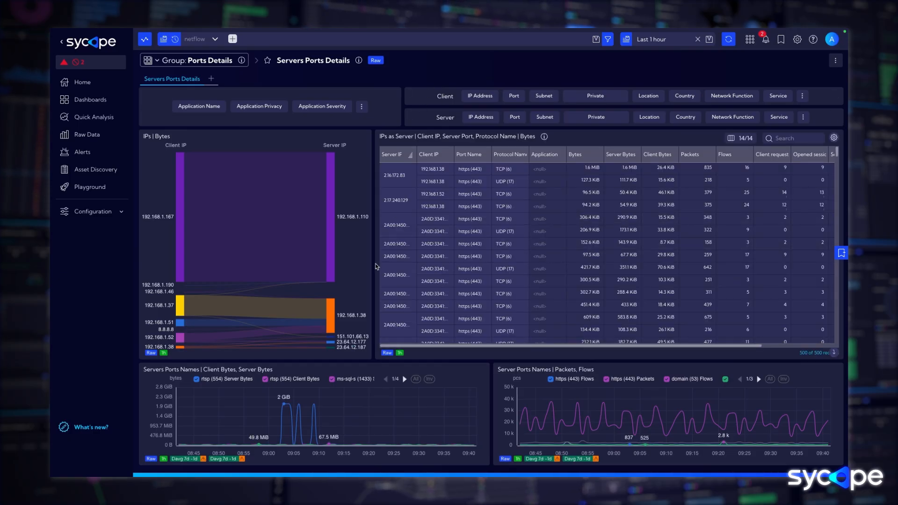
pyautogui.rightClick(360, 320)
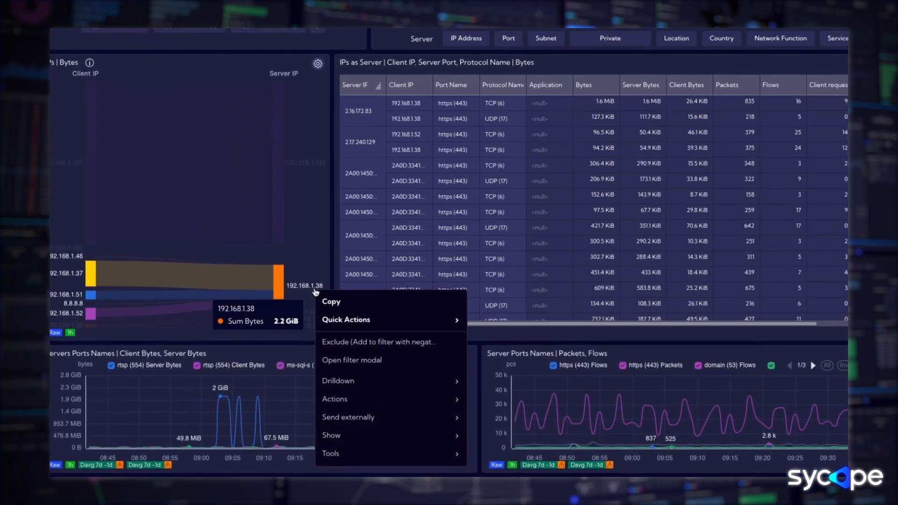
pyautogui.moveTo(394, 381)
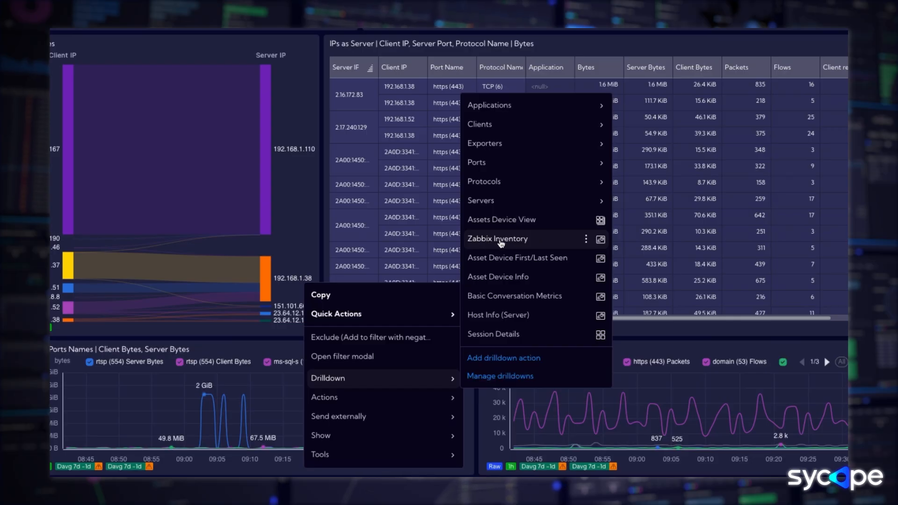
pyautogui.click(529, 241)
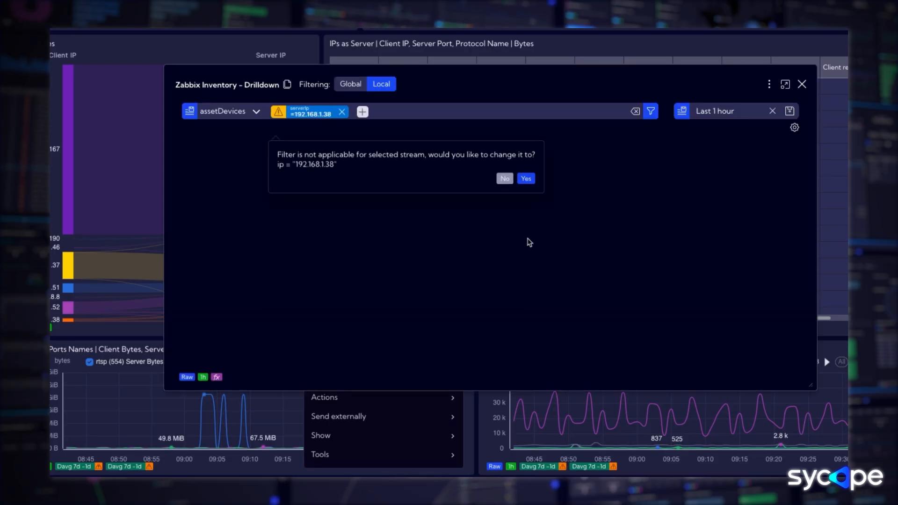
pyautogui.click(526, 178)
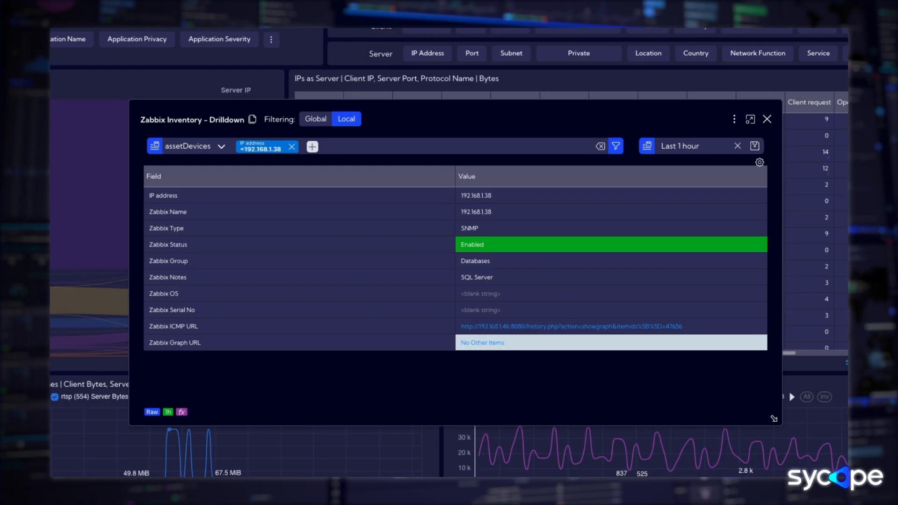
pyautogui.moveTo(774, 418); pyautogui.dragTo(535, 418)
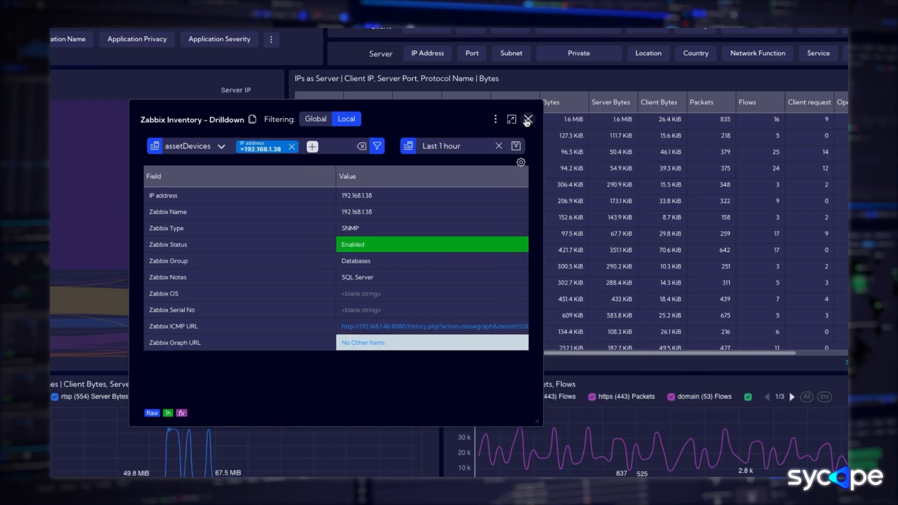
pyautogui.click(527, 120)
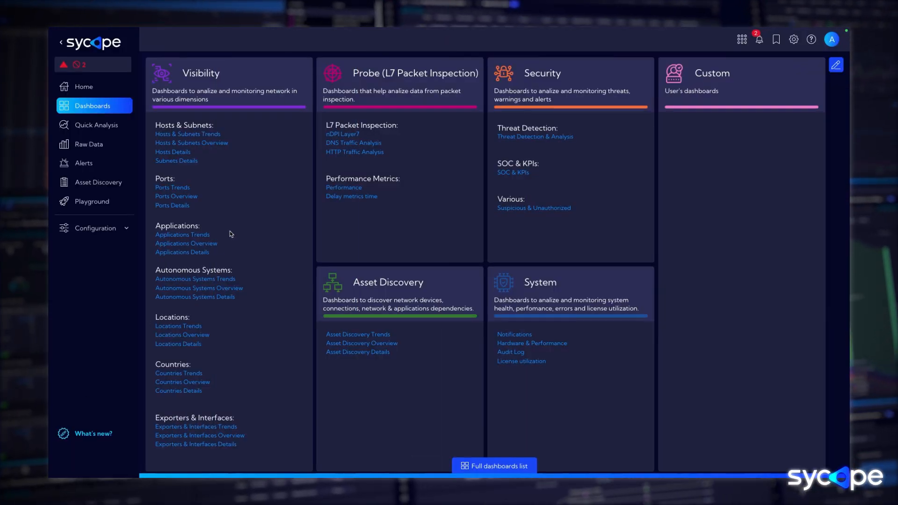
# Examine the Asset Discovery device table, including subnets, profiles, severity and the Zabbix name, group, type, URL, status, notes and OS columns.
pyautogui.click(109, 182)
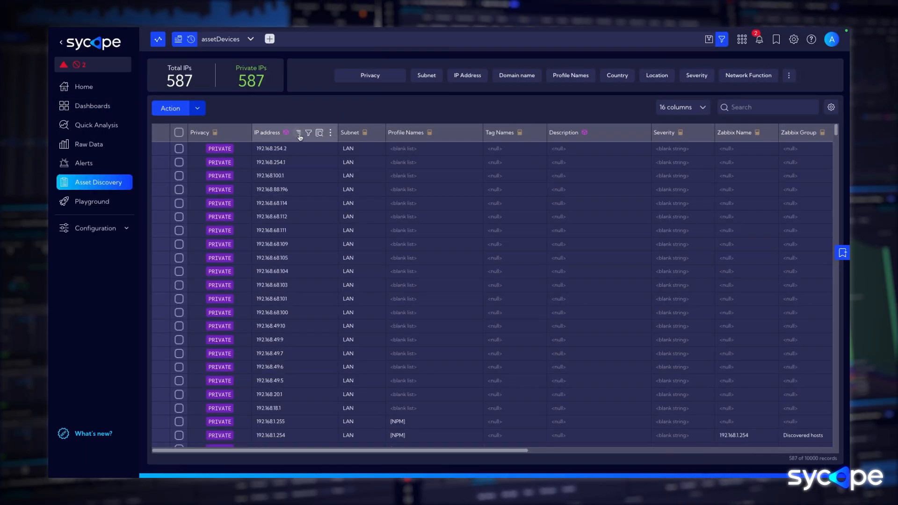
pyautogui.moveTo(837, 132); pyautogui.dragTo(816, 210)
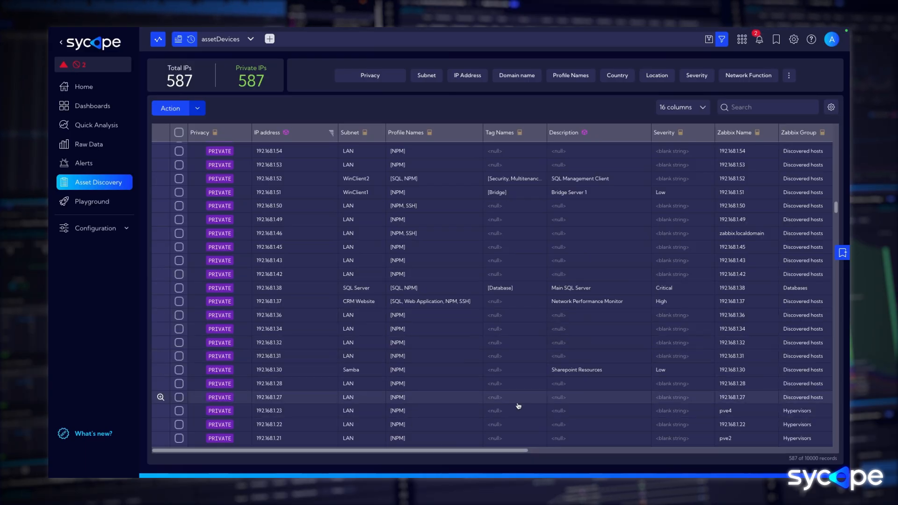
pyautogui.moveTo(513, 452); pyautogui.dragTo(762, 453)
pyautogui.scroll(-3, 561, 281)
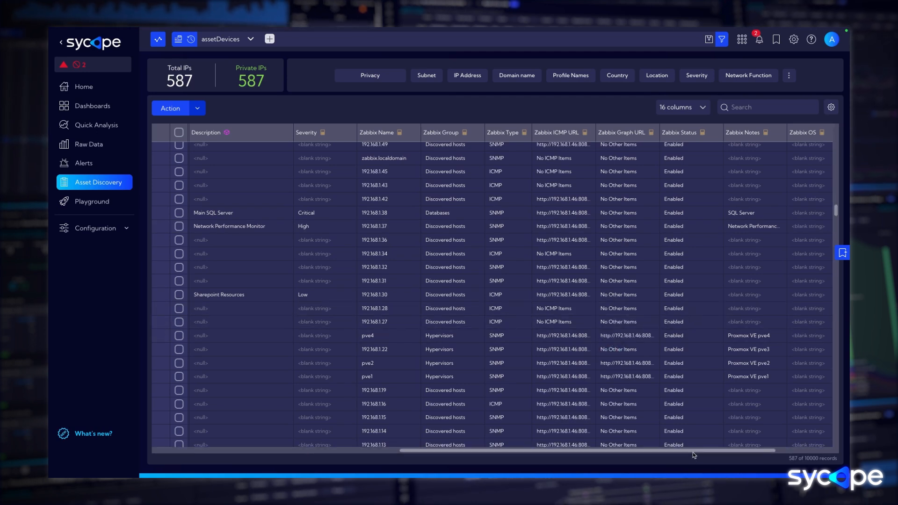
pyautogui.hscroll(3, 694, 455)
pyautogui.scroll(-3, 697, 353)
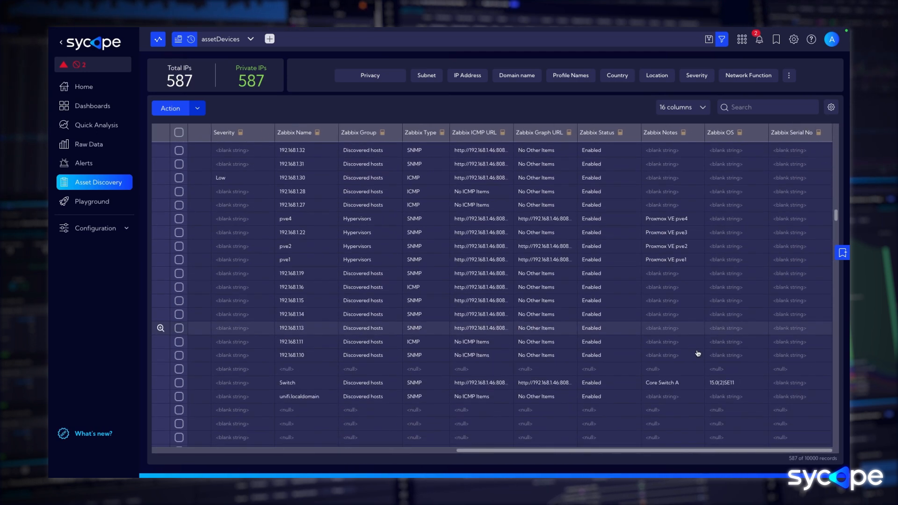
pyautogui.scroll(-2, 697, 353)
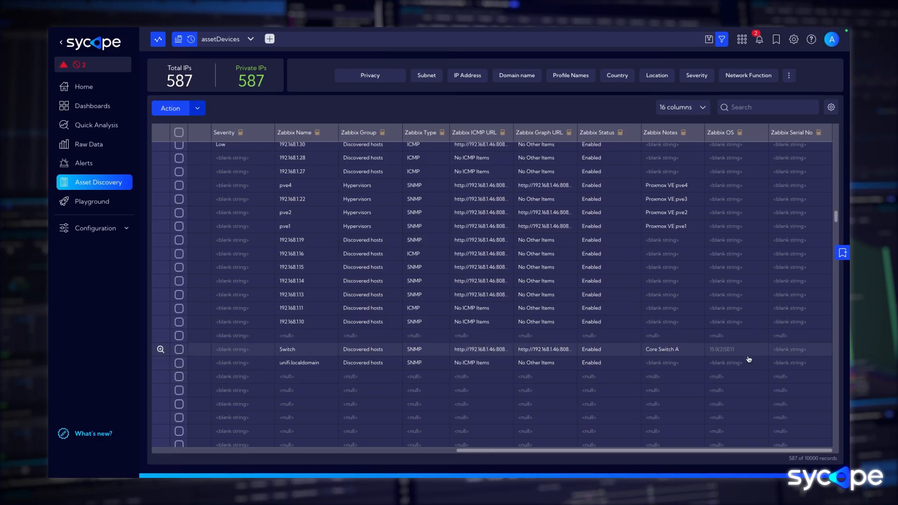
pyautogui.hscroll(-1, 735, 355)
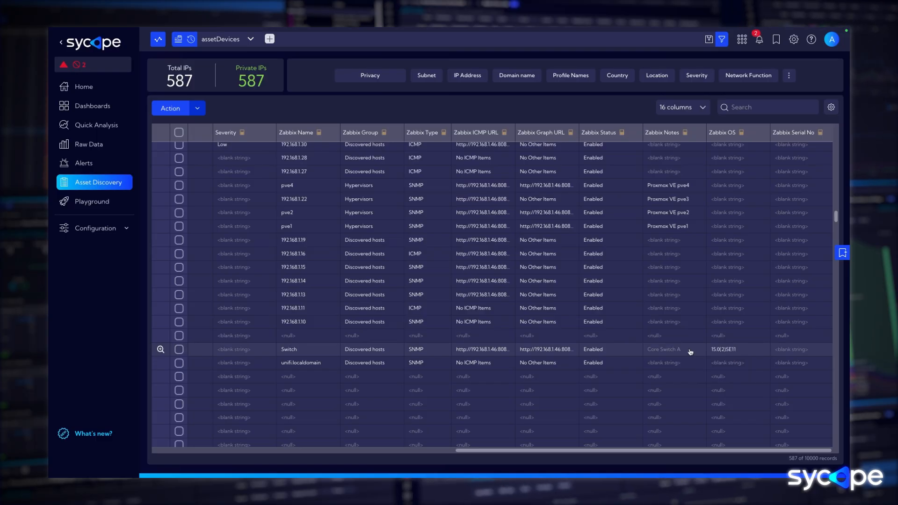
pyautogui.scroll(5, 527, 321)
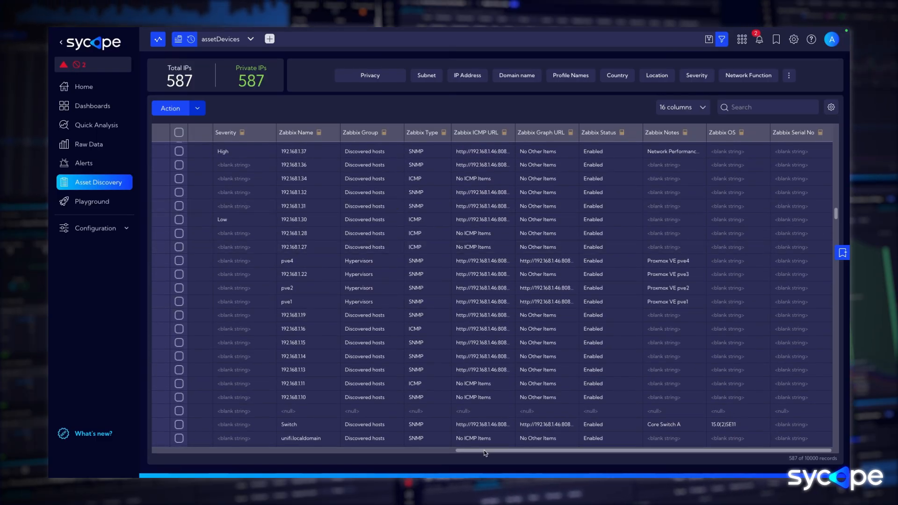
pyautogui.moveTo(475, 450); pyautogui.dragTo(196, 449)
pyautogui.scroll(3, 517, 327)
pyautogui.scroll(5, 517, 327)
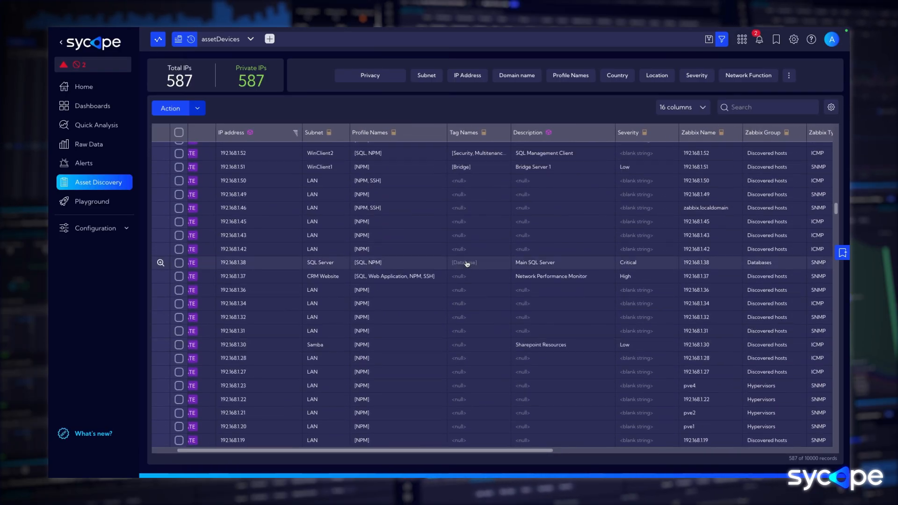
pyautogui.moveTo(322, 451); pyautogui.dragTo(297, 451)
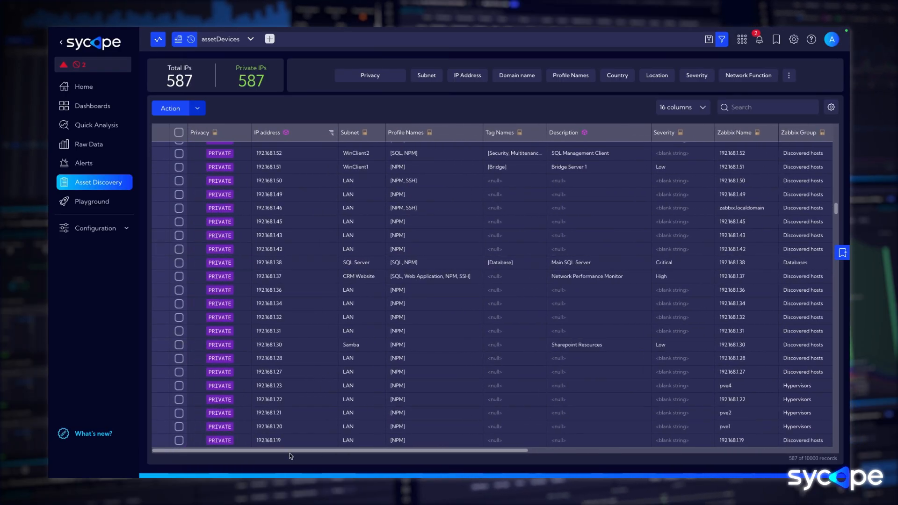
# Drill down from client 192.168.1.51 in the Ports Details dashboard to its Zabbix Inventory, accepting the suggested ip filter.
pyautogui.click(106, 108)
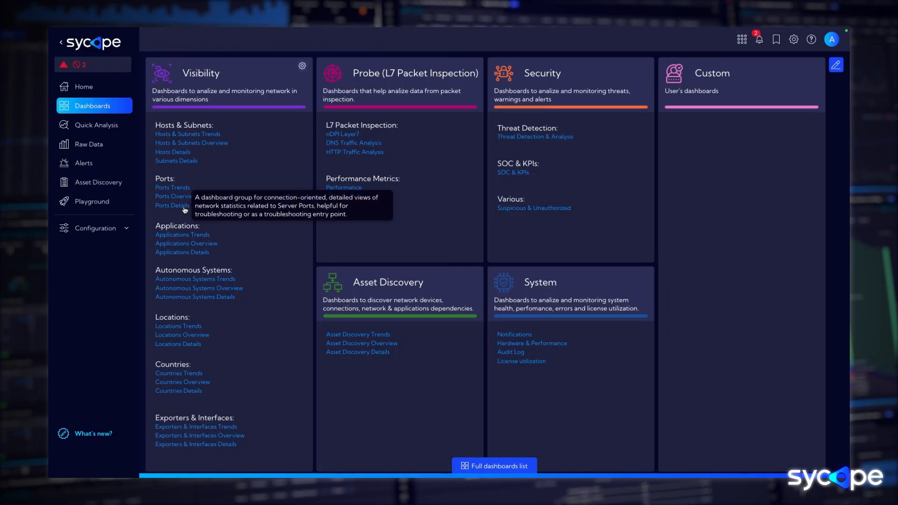
pyautogui.click(183, 207)
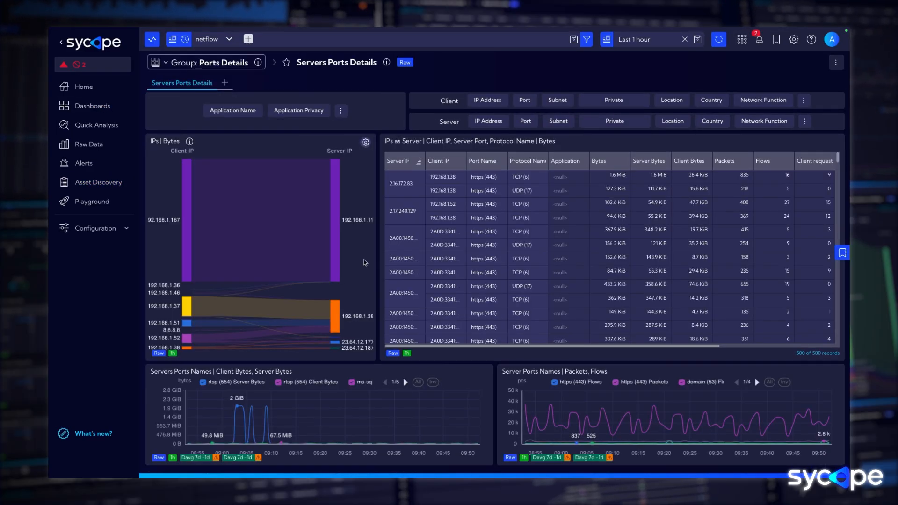
pyautogui.moveTo(167, 324)
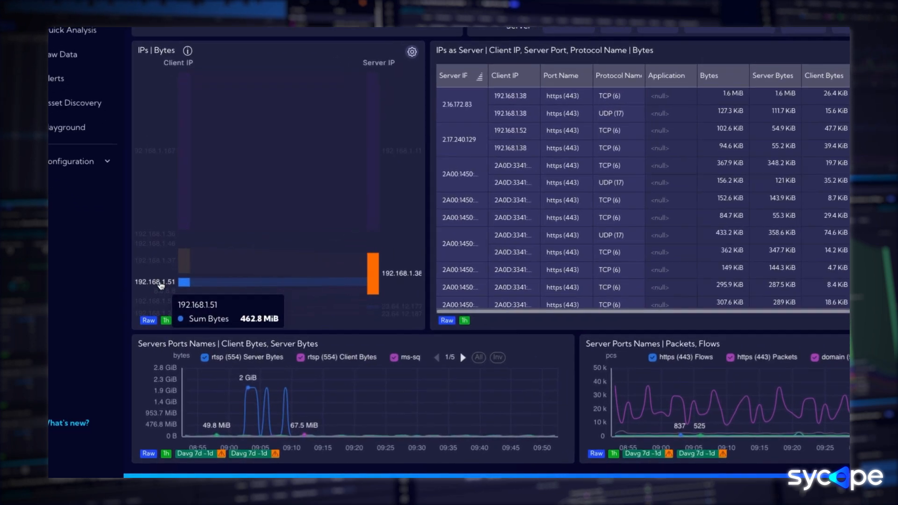
pyautogui.rightClick(160, 284)
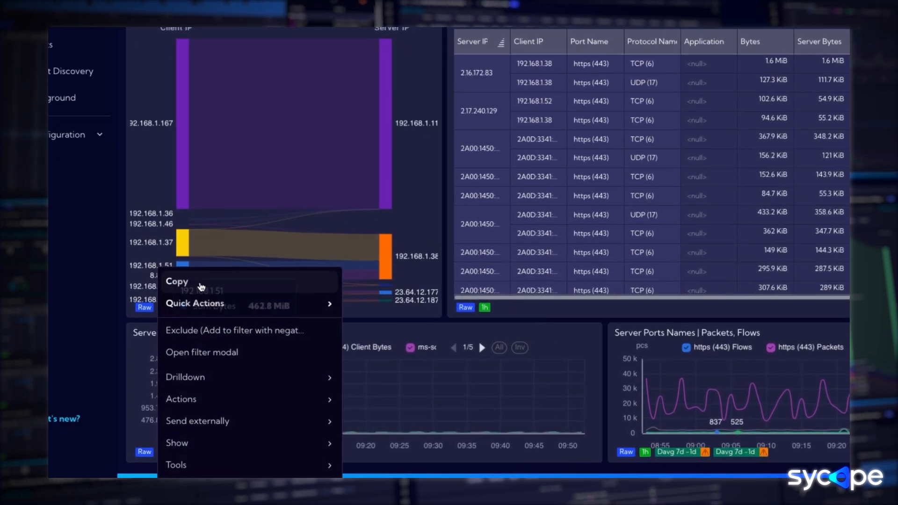
pyautogui.moveTo(280, 393)
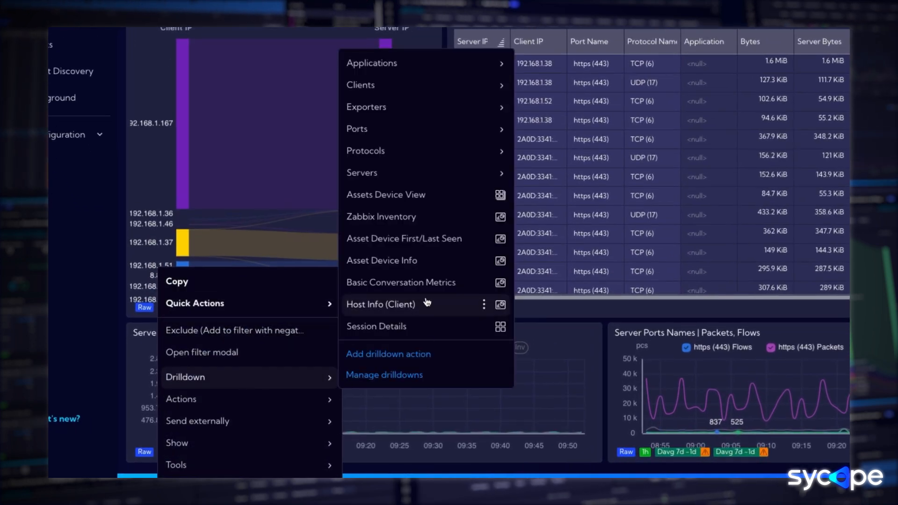
pyautogui.click(434, 221)
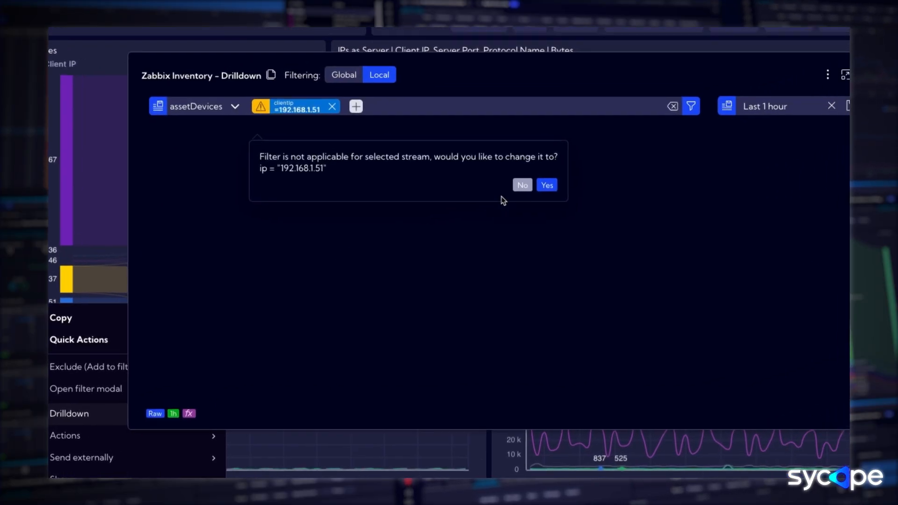
pyautogui.click(504, 200)
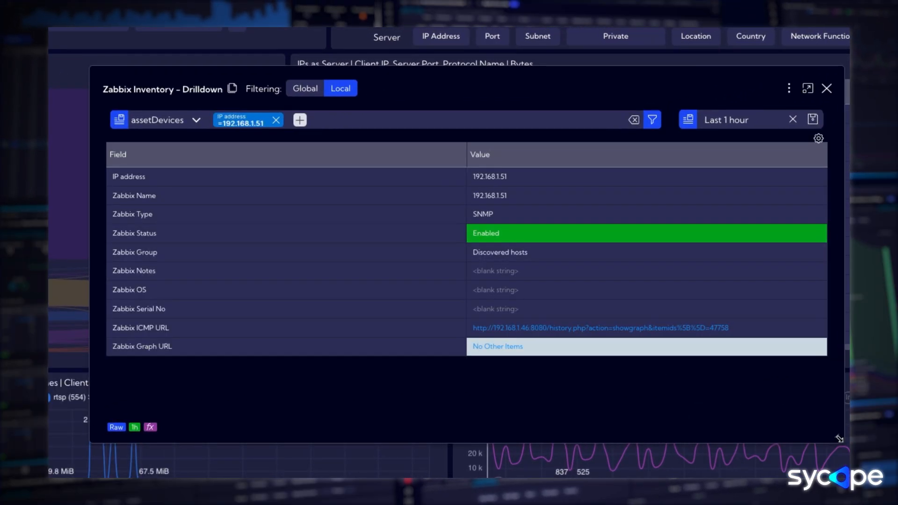
# Open the Zabbix ICMP graph for 192.168.1.51 from its inventory drilldown, accepting the external redirect, and close both the graph and the drilldown.
pyautogui.moveTo(836, 436); pyautogui.dragTo(652, 447)
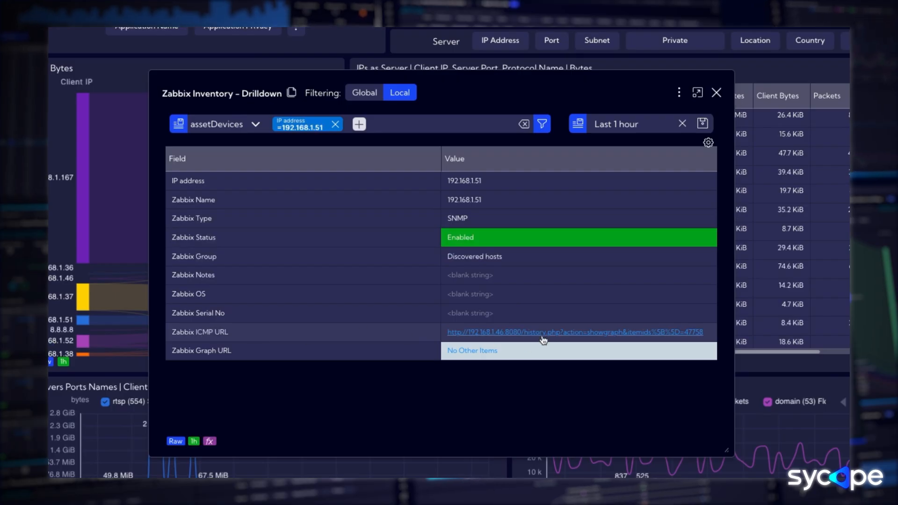
pyautogui.moveTo(546, 338)
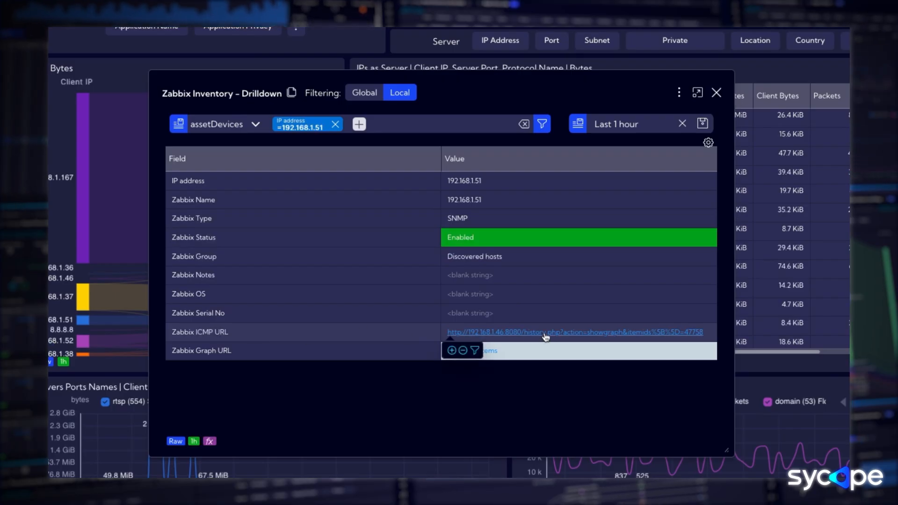
pyautogui.click(546, 333)
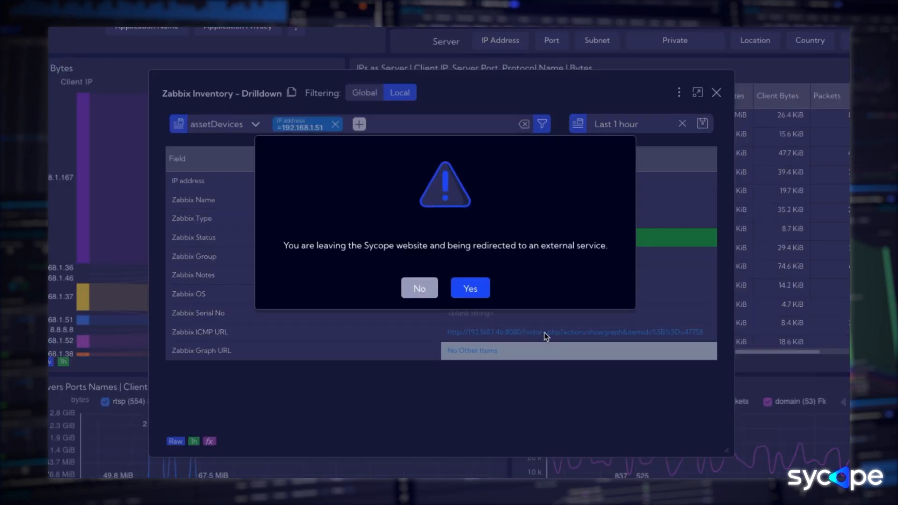
pyautogui.click(470, 290)
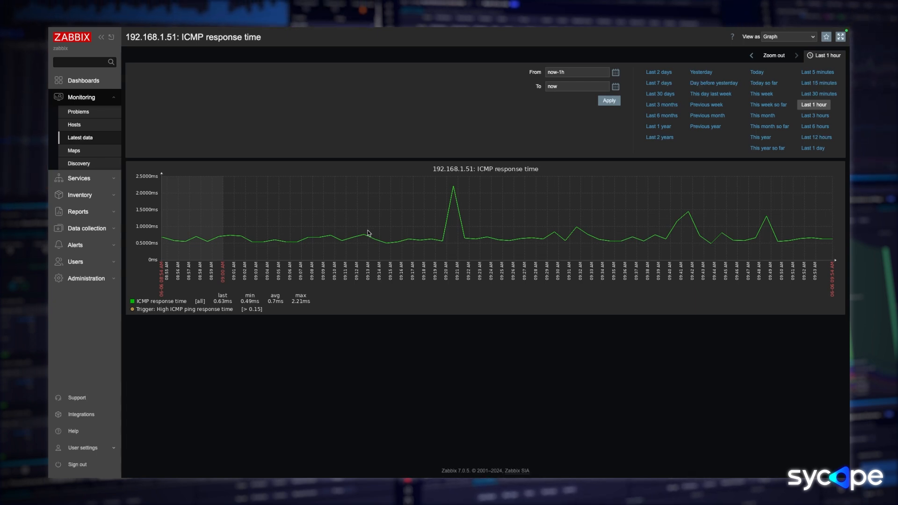
pyautogui.press('super+w')
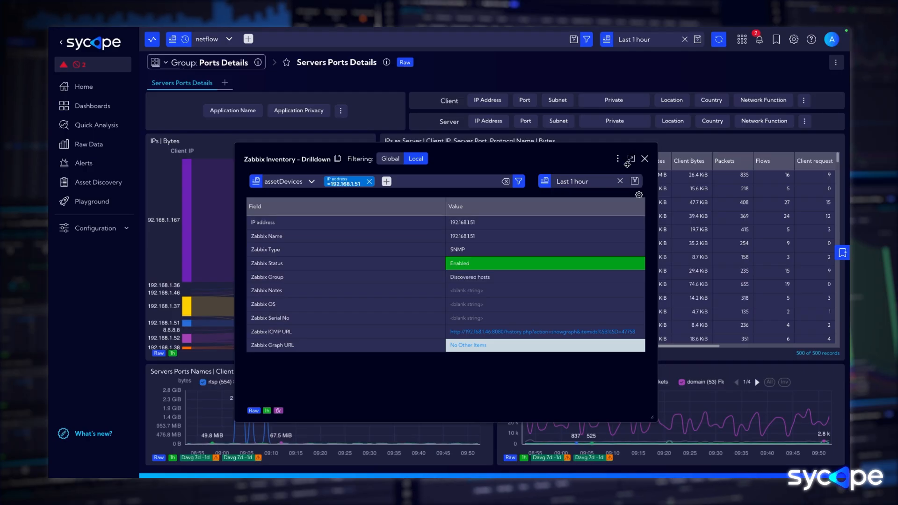
pyautogui.click(645, 160)
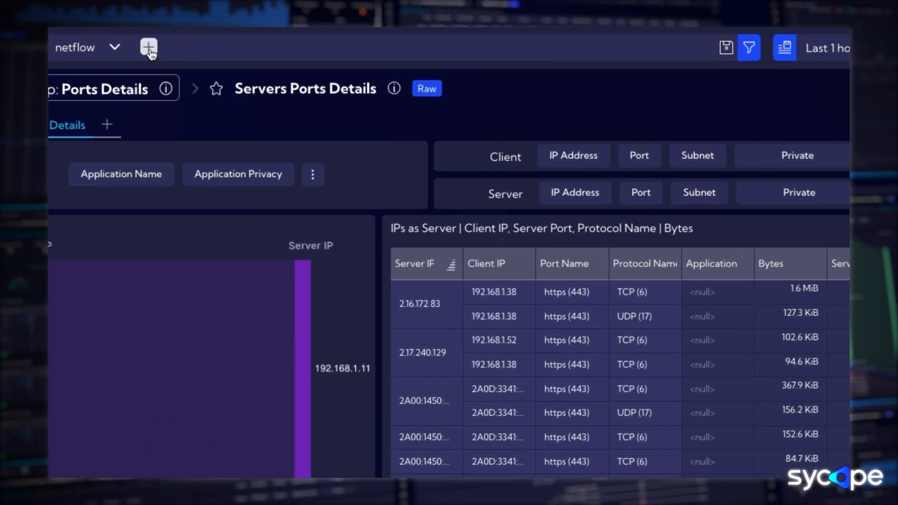
# Filter the Servers Ports Details dashboard by Zabbix Group Client IP, selecting Linux servers.
pyautogui.click(149, 47)
pyautogui.click(186, 85)
pyautogui.write('zabb')
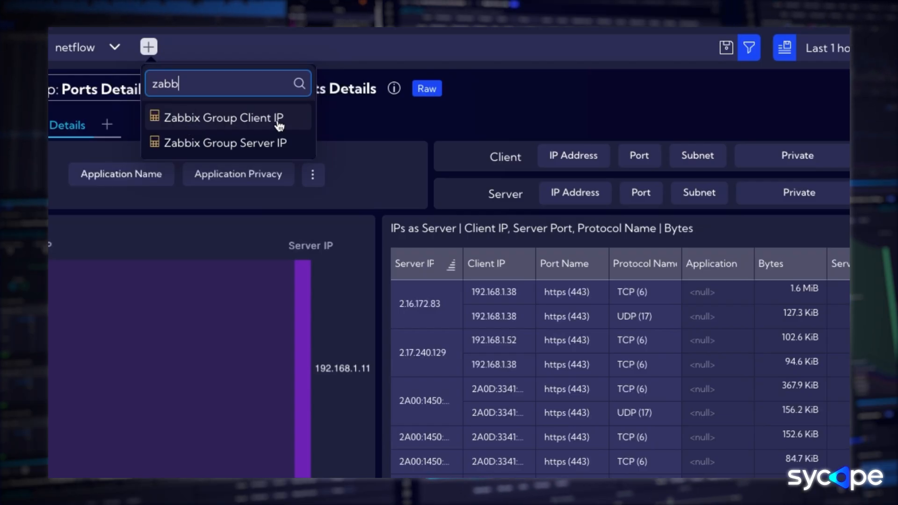
pyautogui.click(278, 121)
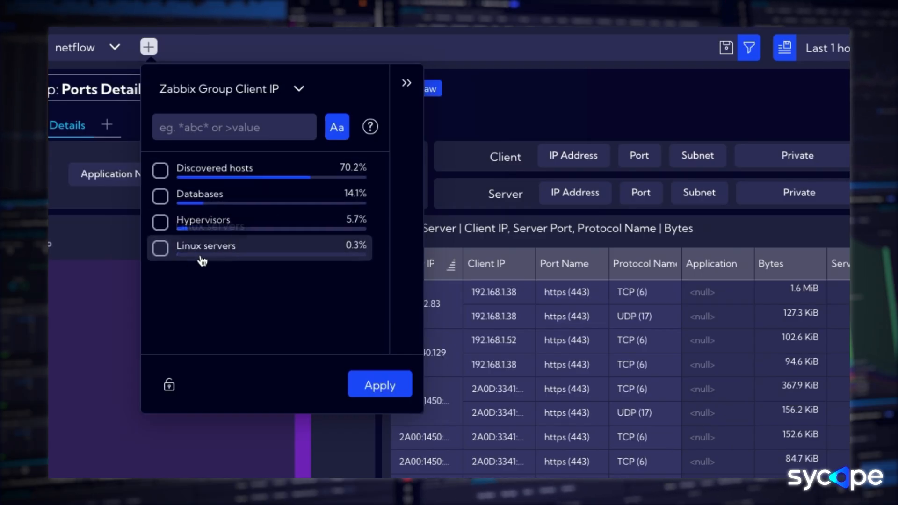
pyautogui.click(159, 249)
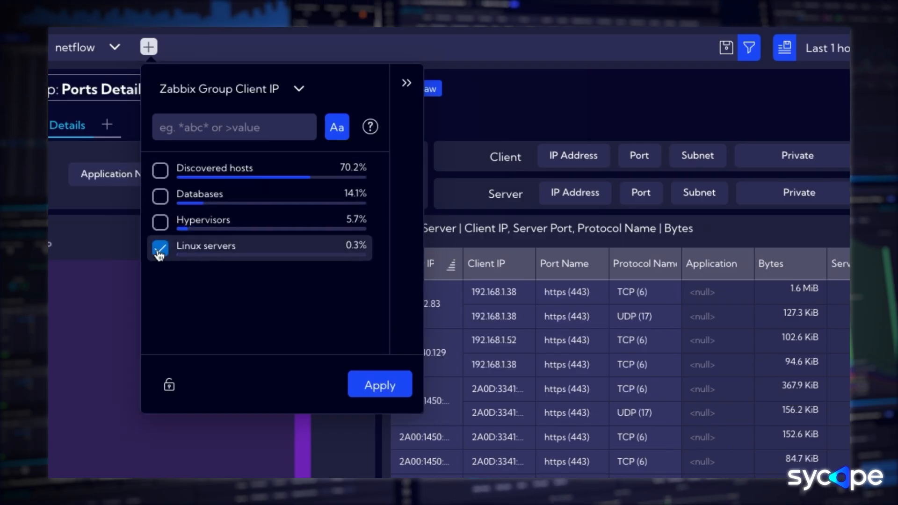
pyautogui.click(370, 384)
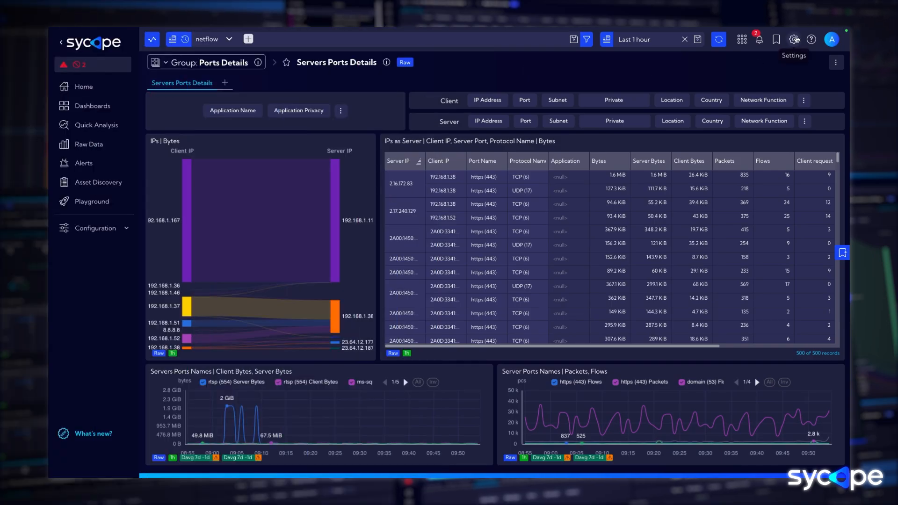
# Search the mapping lookups for "zabb" and open the integration-zabbix CSV lookup.
pyautogui.click(796, 39)
pyautogui.click(740, 116)
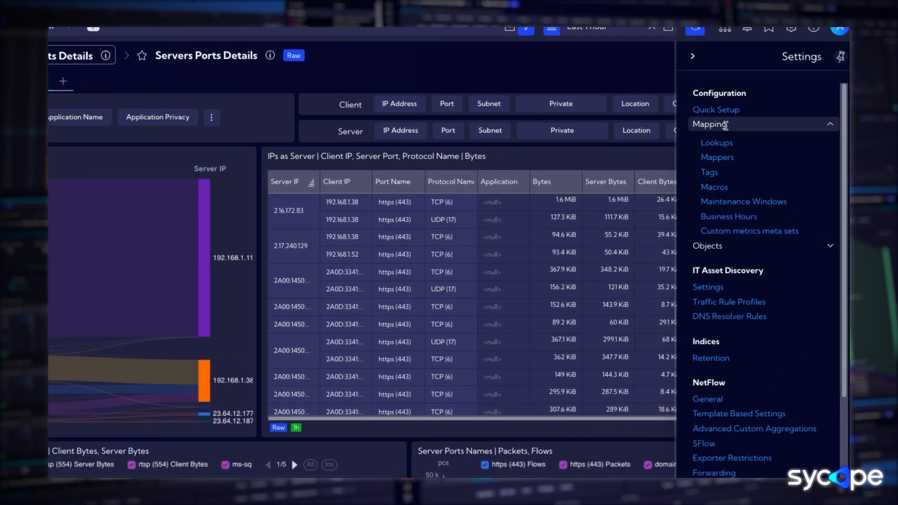
pyautogui.click(716, 143)
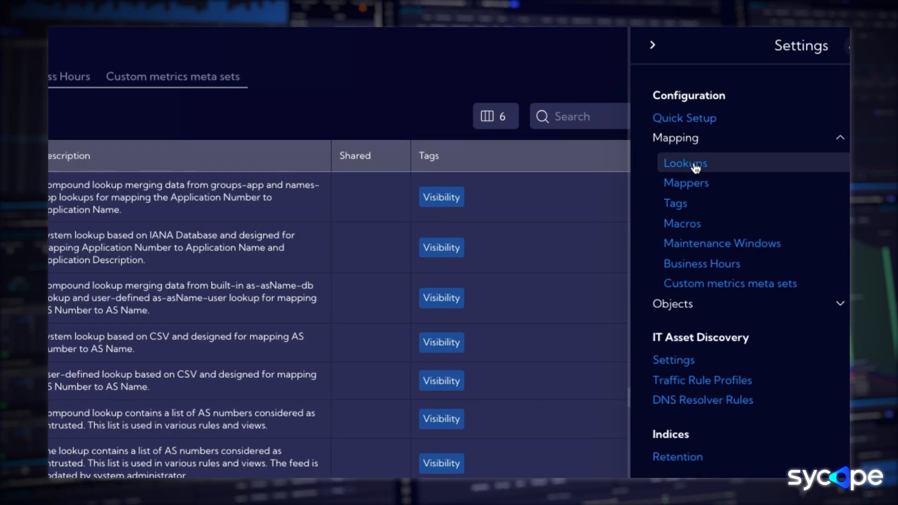
pyautogui.click(364, 106)
pyautogui.click(584, 117)
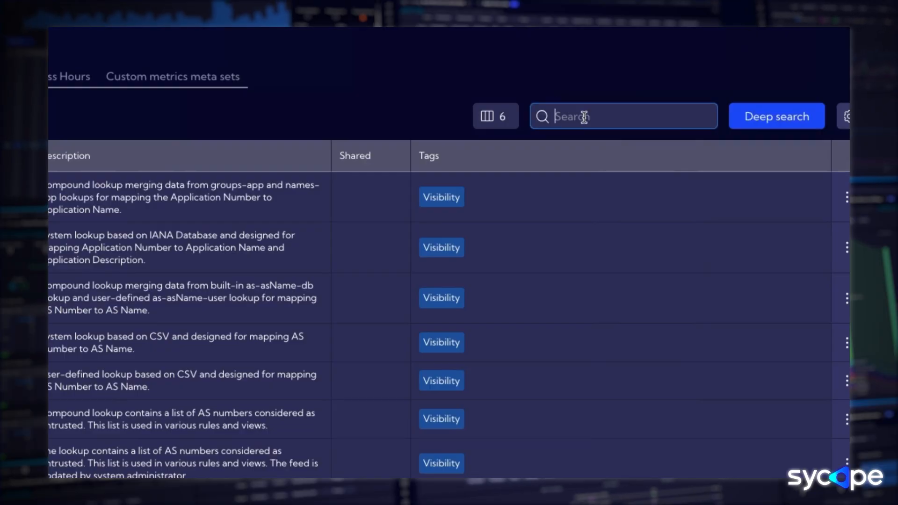
pyautogui.write('zabb')
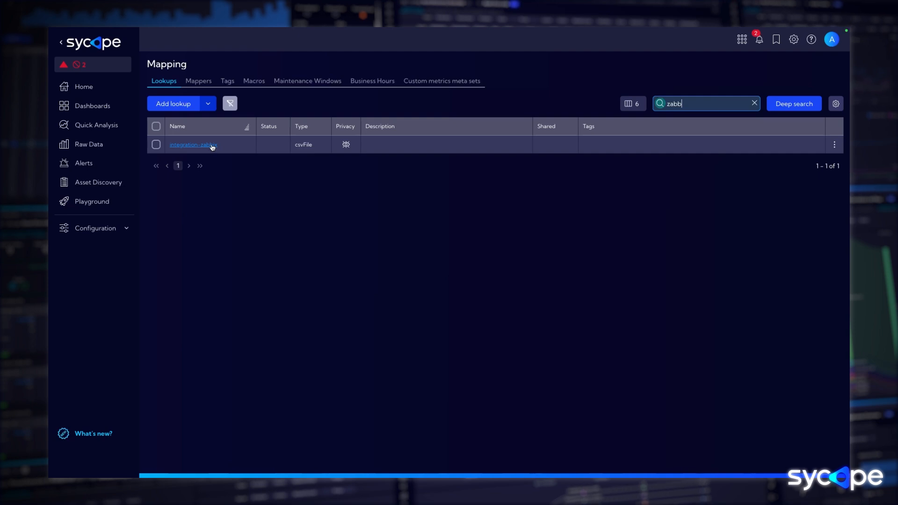
pyautogui.click(212, 145)
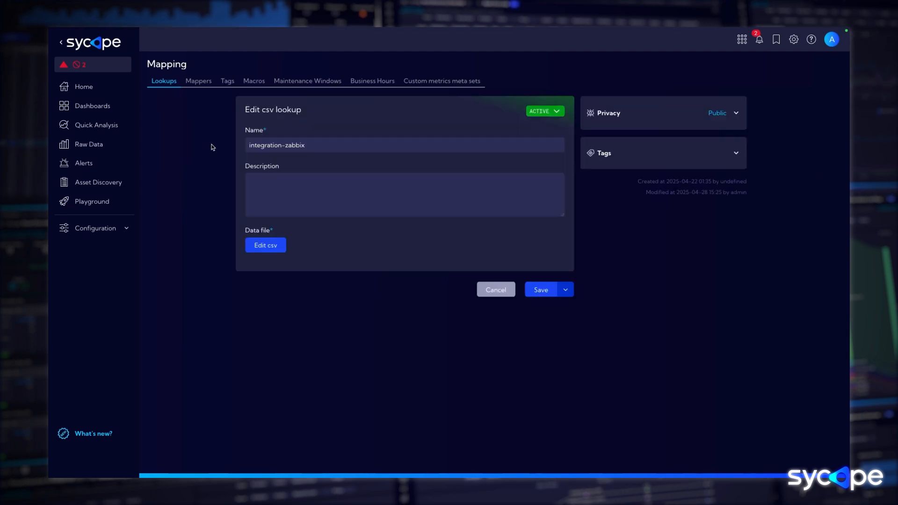
# Examine the first three pages of the integration-zabbix lookup's CSV data and leave the lookup without saving changes.
pyautogui.click(265, 246)
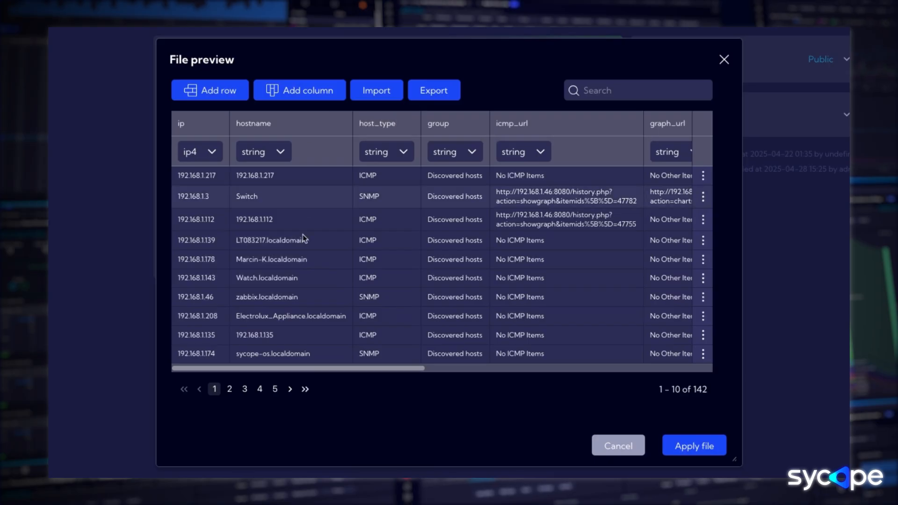
pyautogui.click(230, 388)
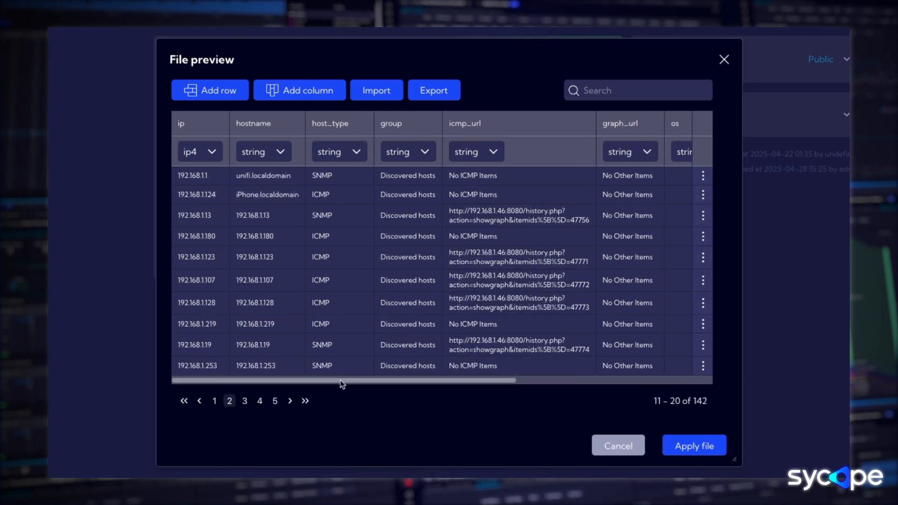
pyautogui.moveTo(342, 384); pyautogui.dragTo(305, 393)
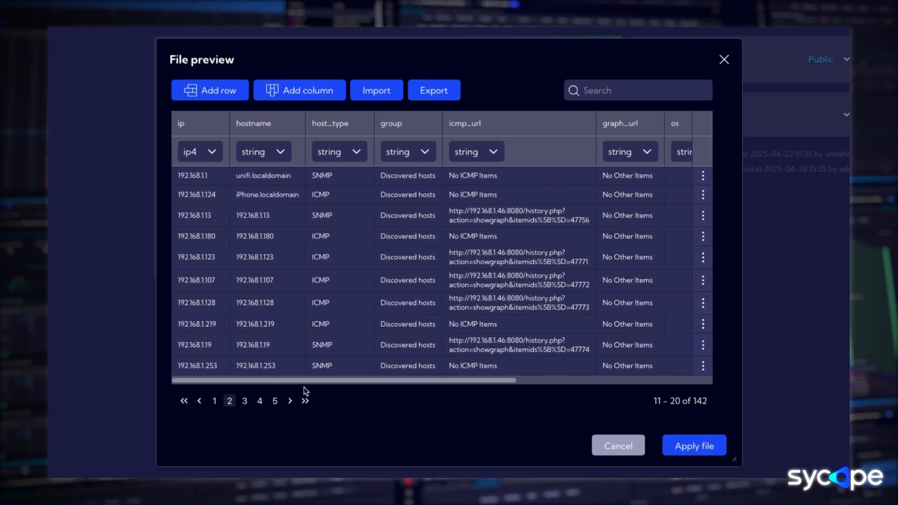
pyautogui.click(246, 400)
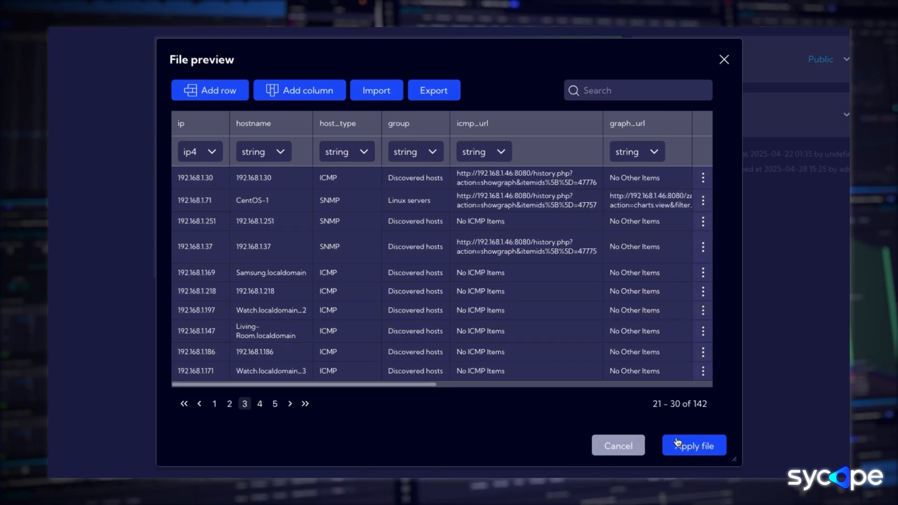
pyautogui.click(631, 448)
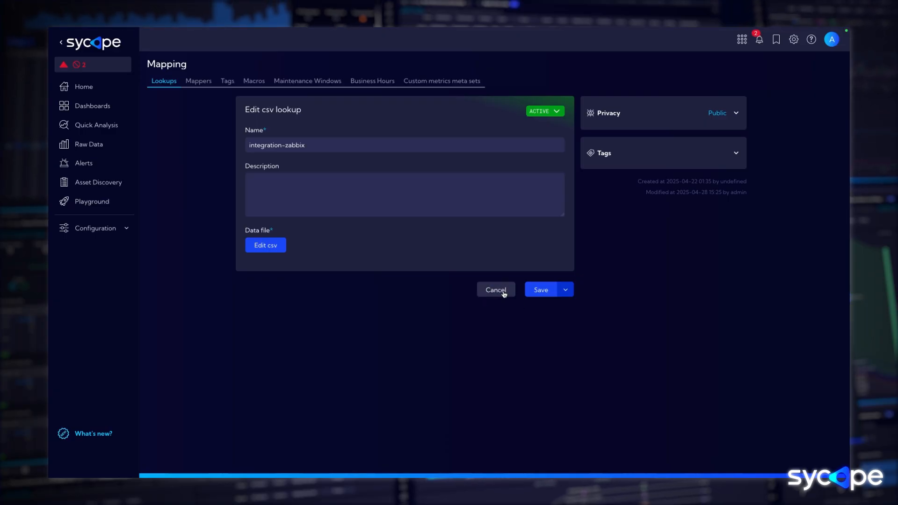
pyautogui.click(487, 286)
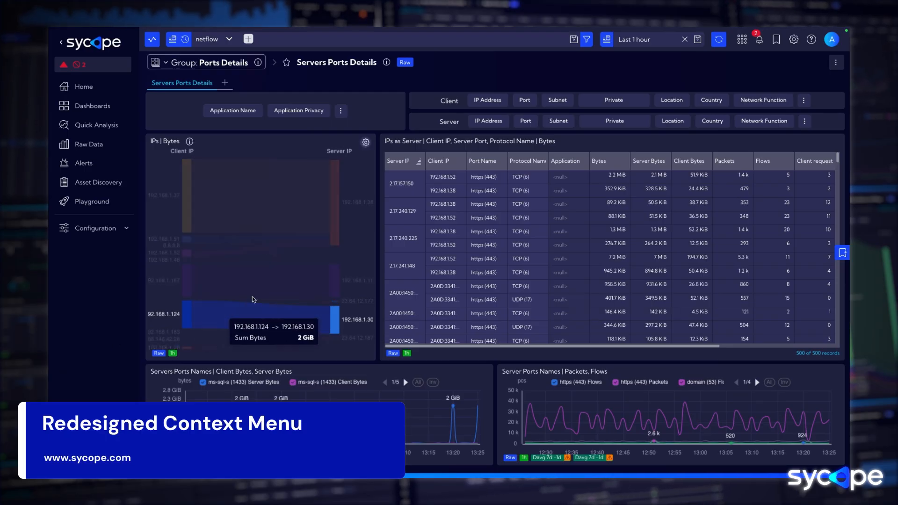
# Examine the context options for server 192.168.1.38 in the IPs chart, including Drilldown, Actions, Send externally, IP Reputation, Show and Tools.
pyautogui.rightClick(364, 204)
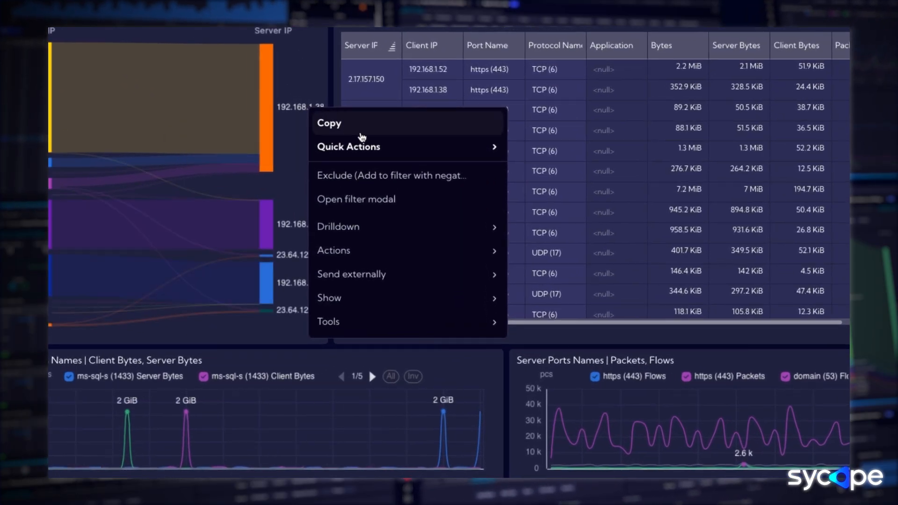
pyautogui.moveTo(374, 148)
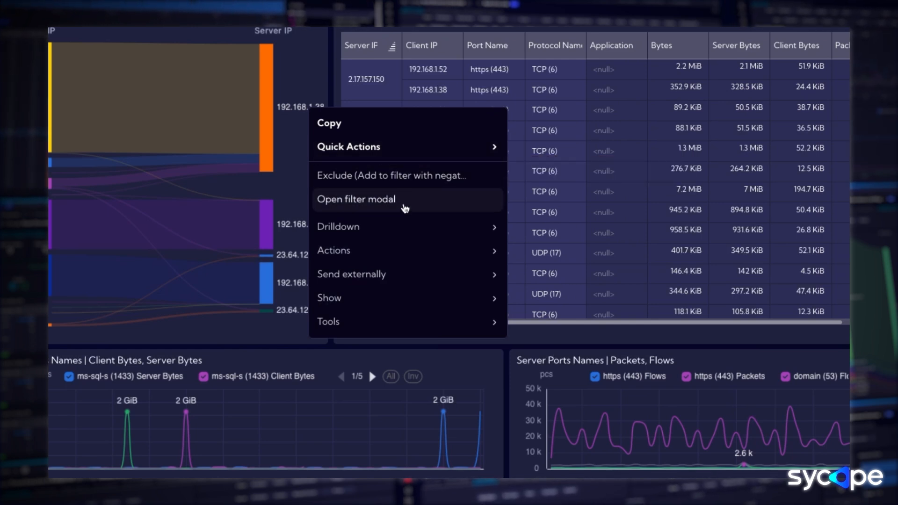
pyautogui.moveTo(401, 229)
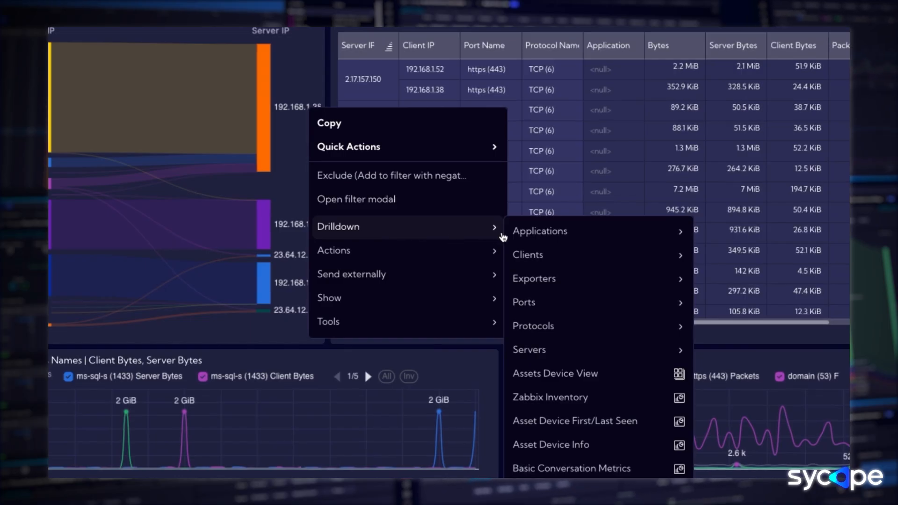
pyautogui.moveTo(533, 237)
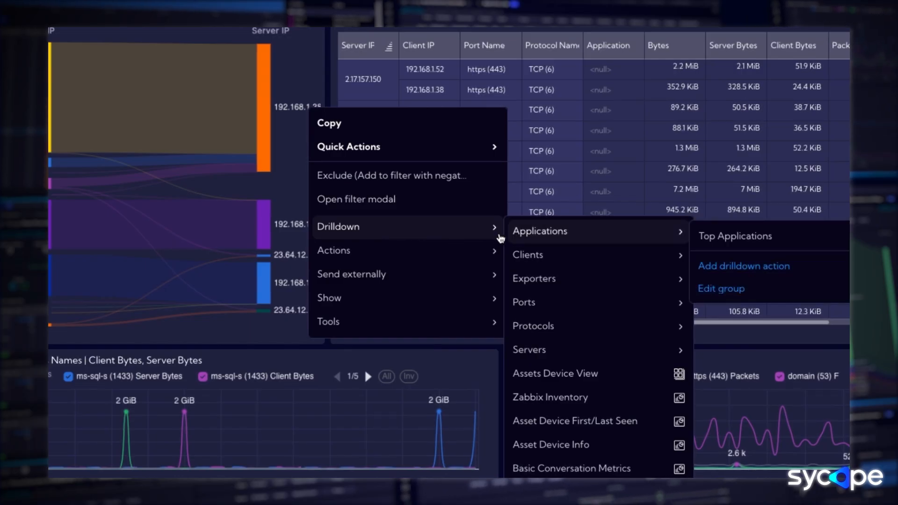
pyautogui.moveTo(441, 252)
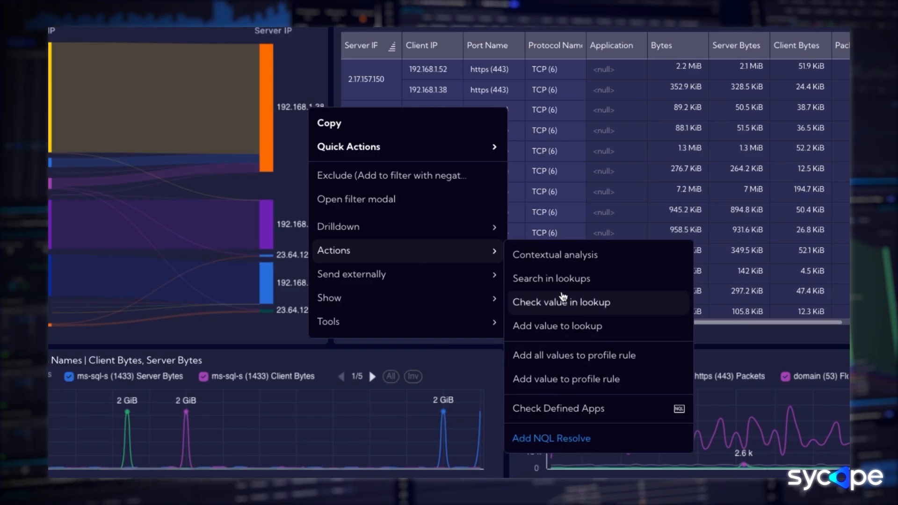
pyautogui.moveTo(448, 272)
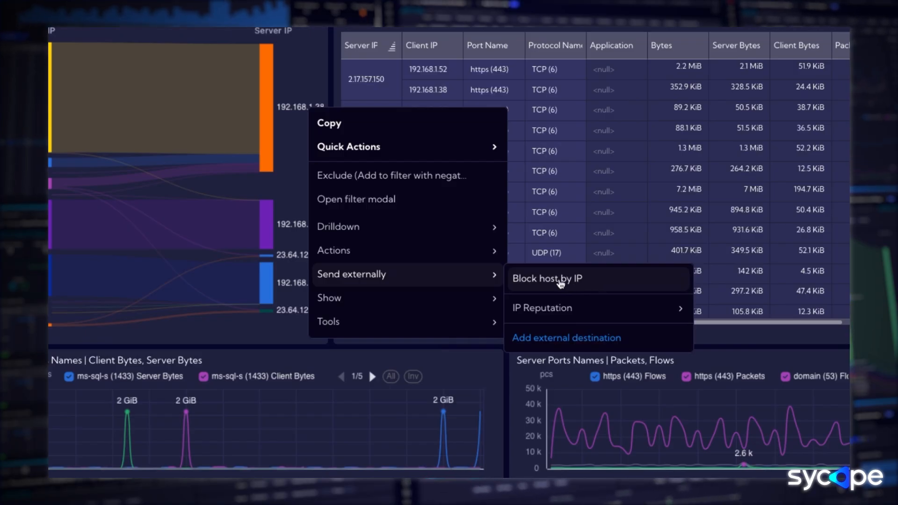
pyautogui.moveTo(566, 304)
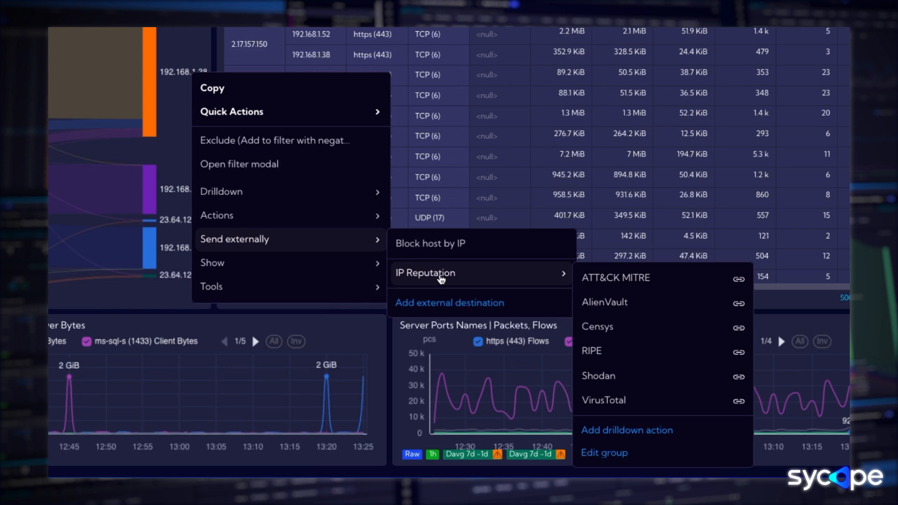
pyautogui.moveTo(341, 263)
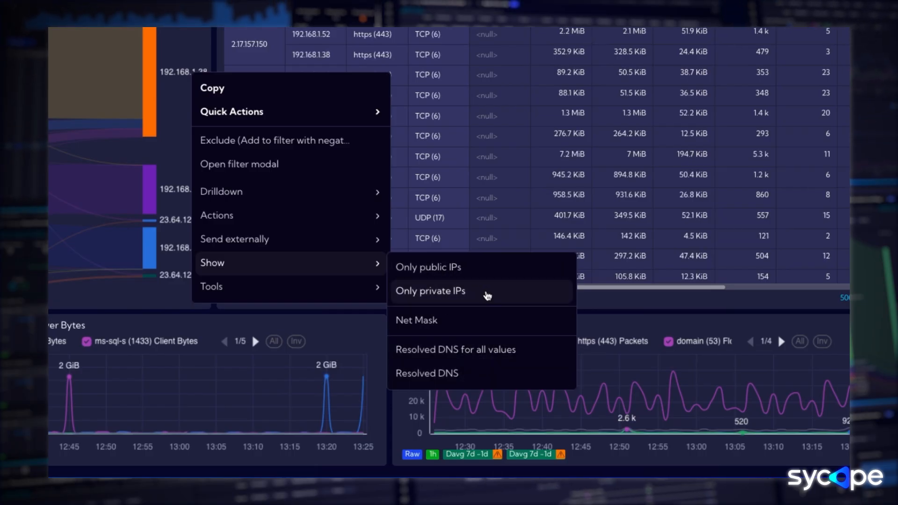
pyautogui.moveTo(345, 285)
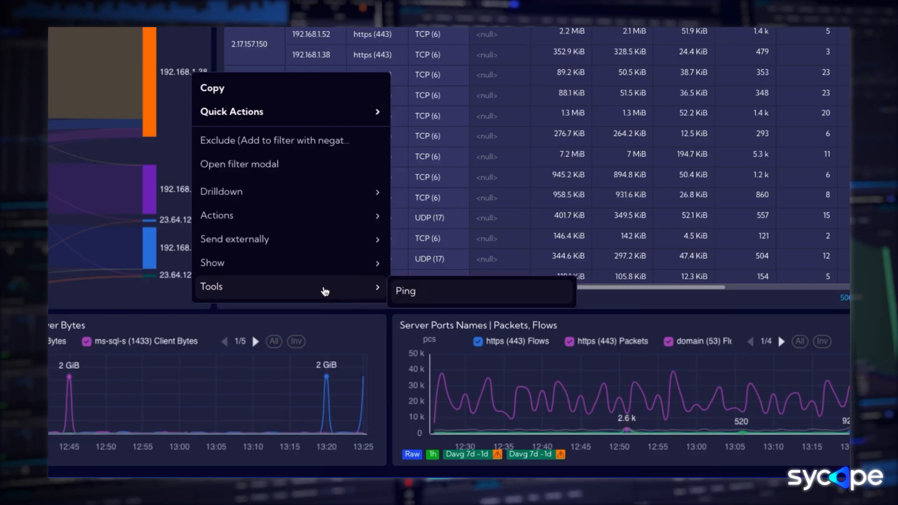
pyautogui.moveTo(293, 252)
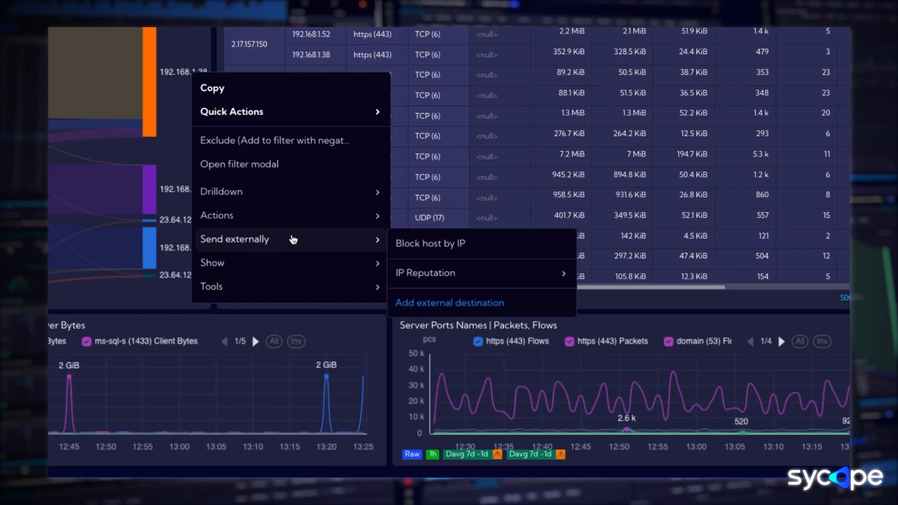
# Start a Contextual Analysis of server 192.168.1.38 with the time range set to the last 1 hour and Pie-chart as chart type.
pyautogui.moveTo(280, 216)
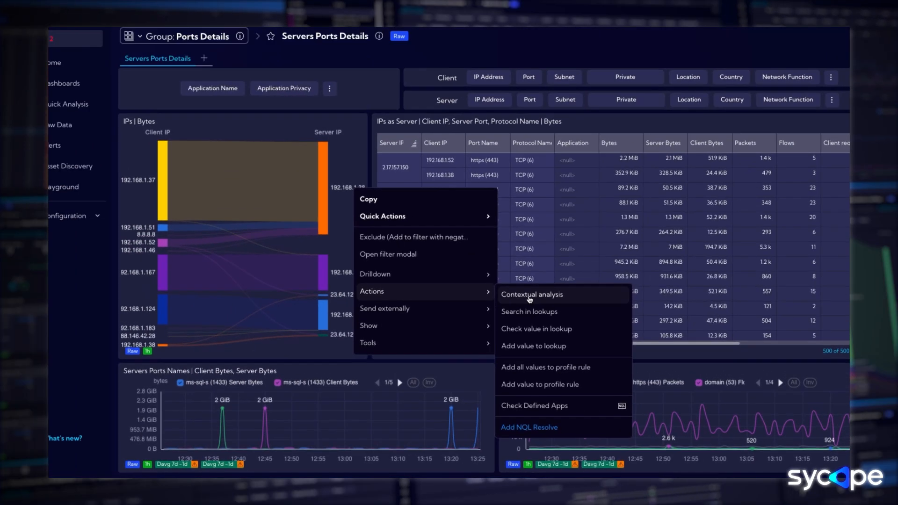
pyautogui.click(529, 298)
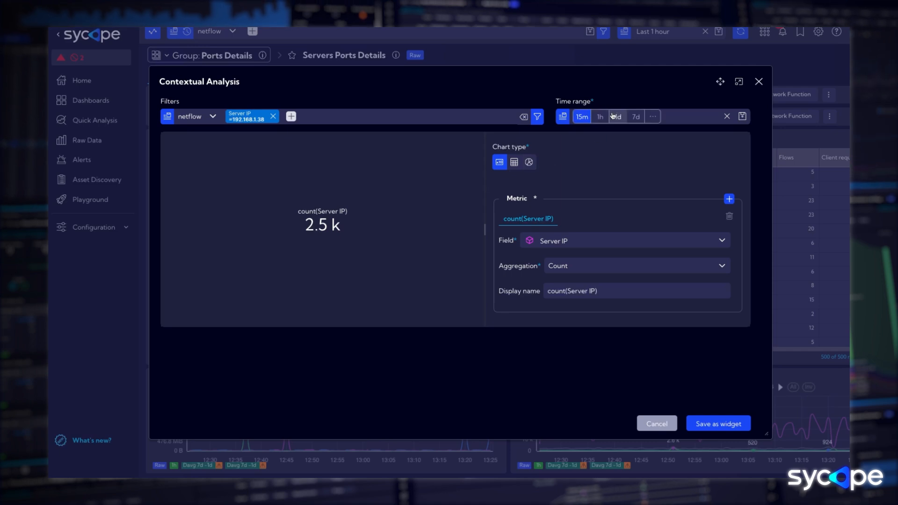
pyautogui.click(601, 117)
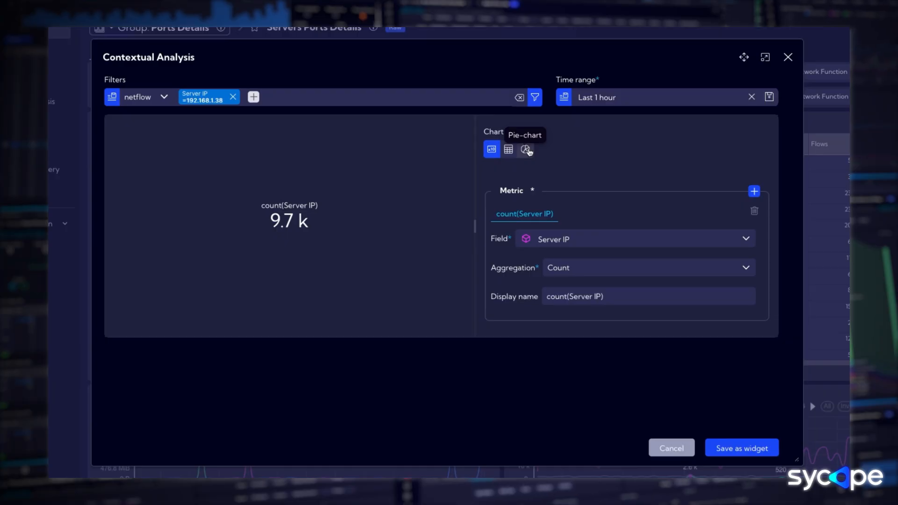
pyautogui.click(527, 150)
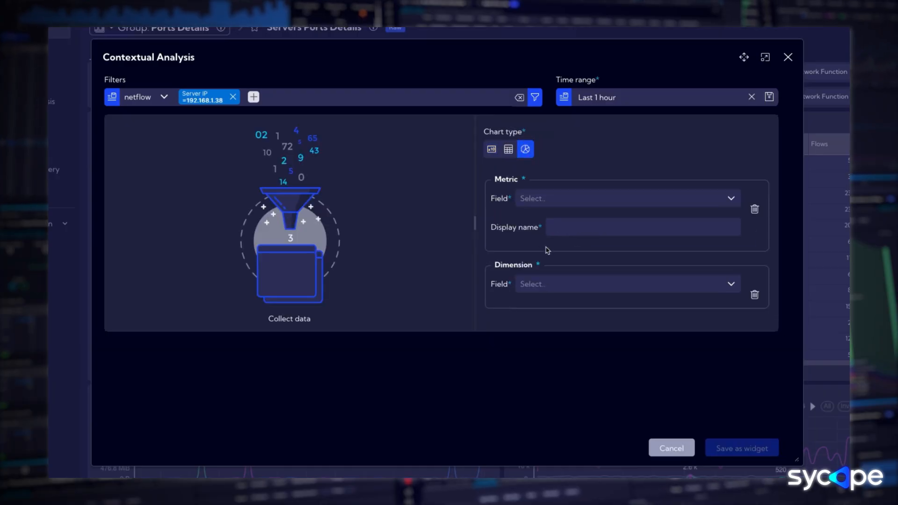
# Set the dimension field of the Contextual Analysis pie chart to Client IP.
pyautogui.click(544, 289)
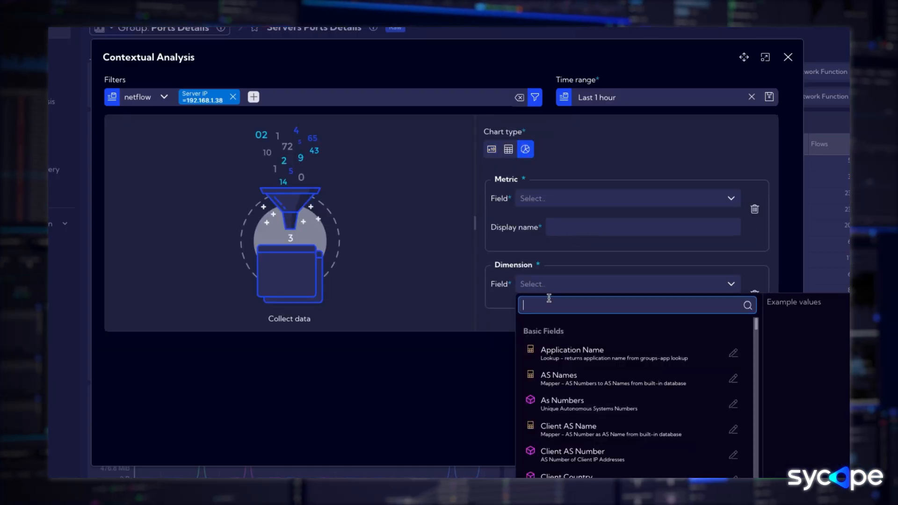
pyautogui.write('ip')
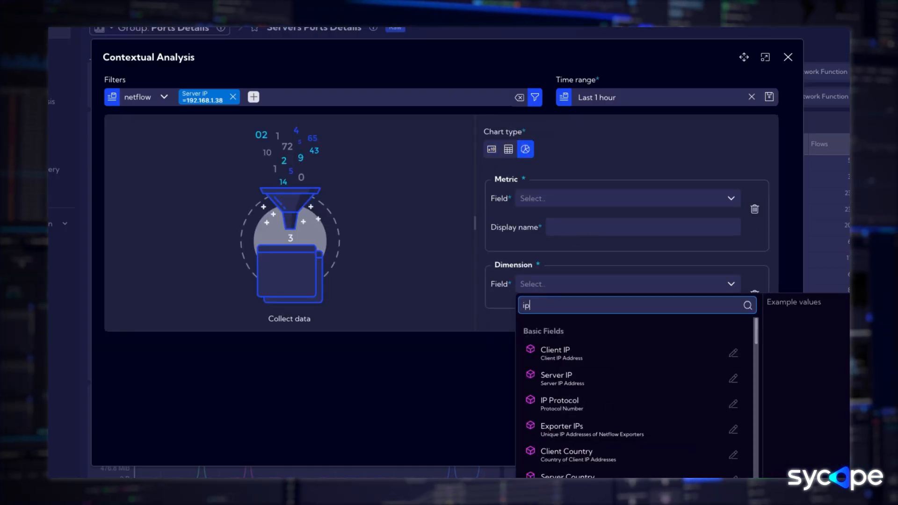
pyautogui.click(567, 360)
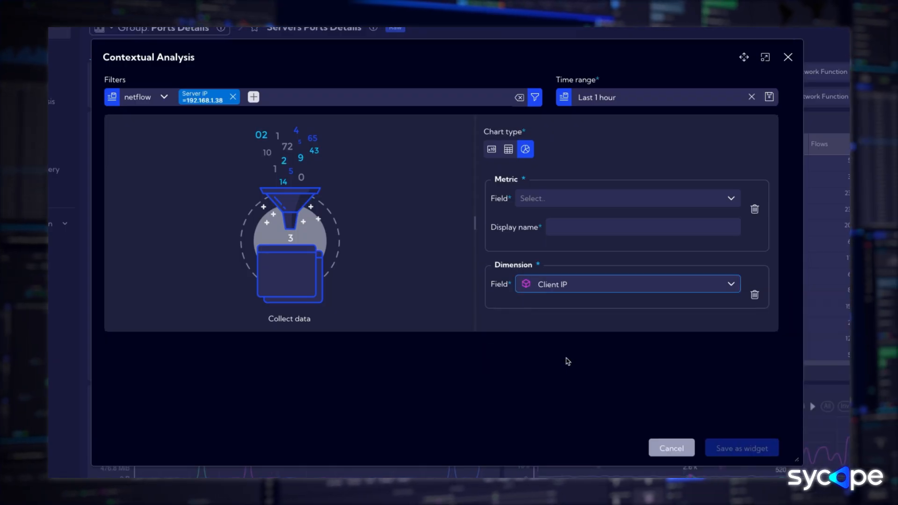
# Set the metric field to Bytes, examine the pie chart of client IPs, and leave the Contextual Analysis without saving a widget.
pyautogui.click(569, 200)
pyautogui.write('sum')
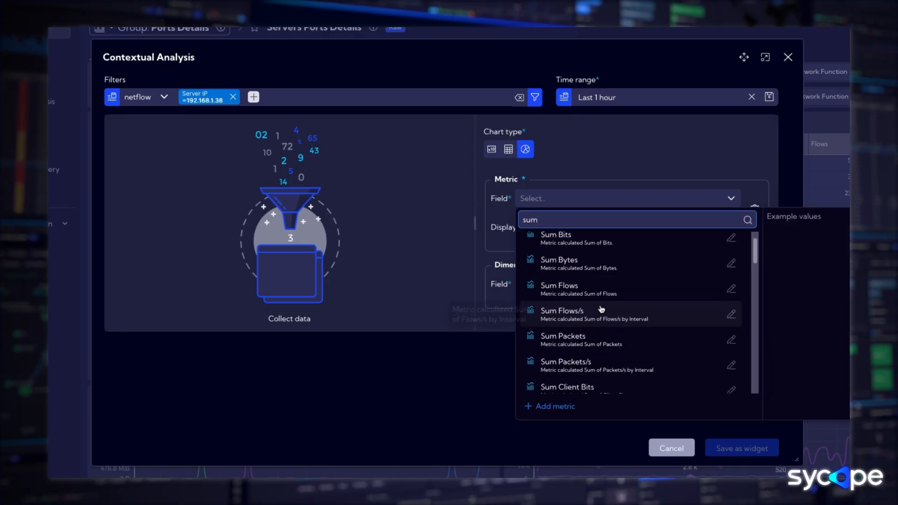
pyautogui.scroll(-5, 601, 309)
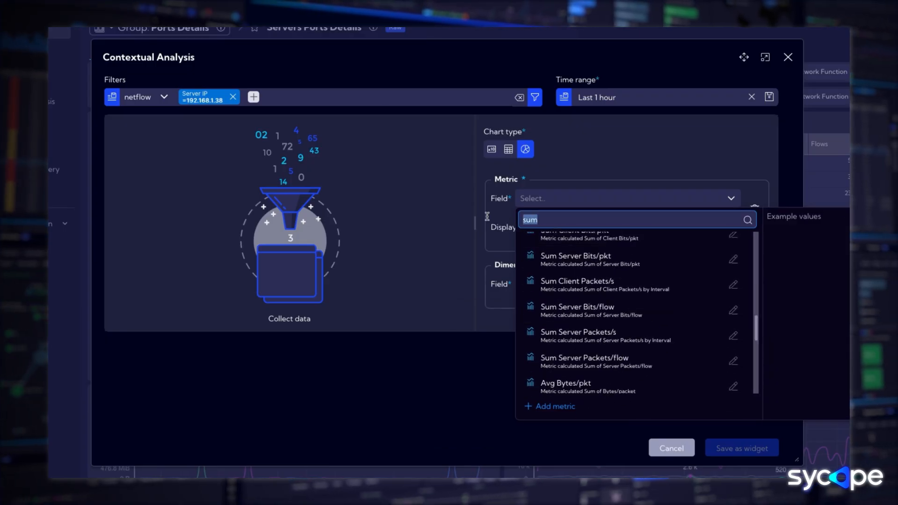
pyautogui.press('BackSpace')
pyautogui.press('BackSpace')
pyautogui.press('BackSpace')
pyautogui.write('bytes')
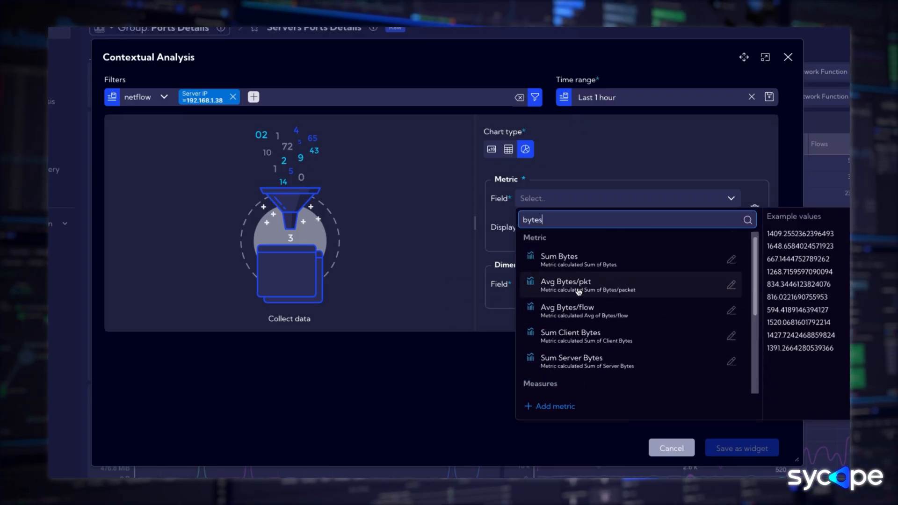
pyautogui.scroll(-2, 583, 304)
pyautogui.click(563, 328)
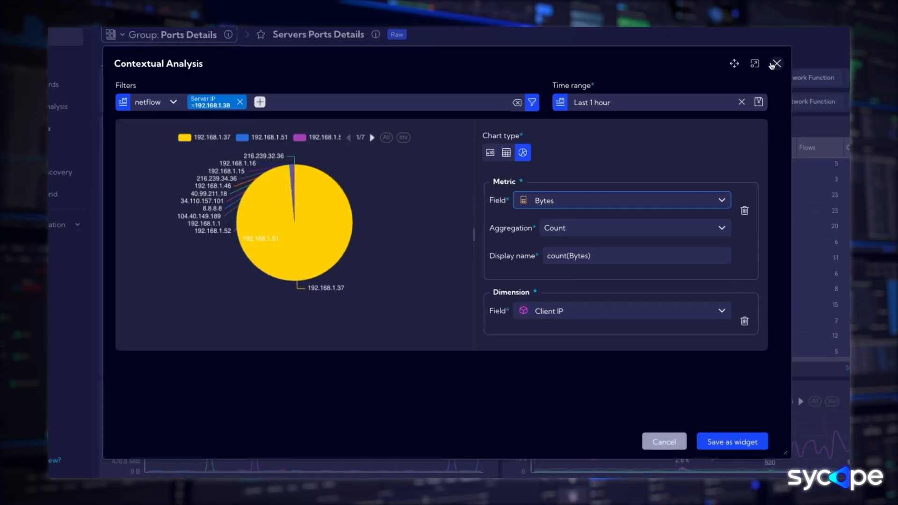
pyautogui.click(656, 435)
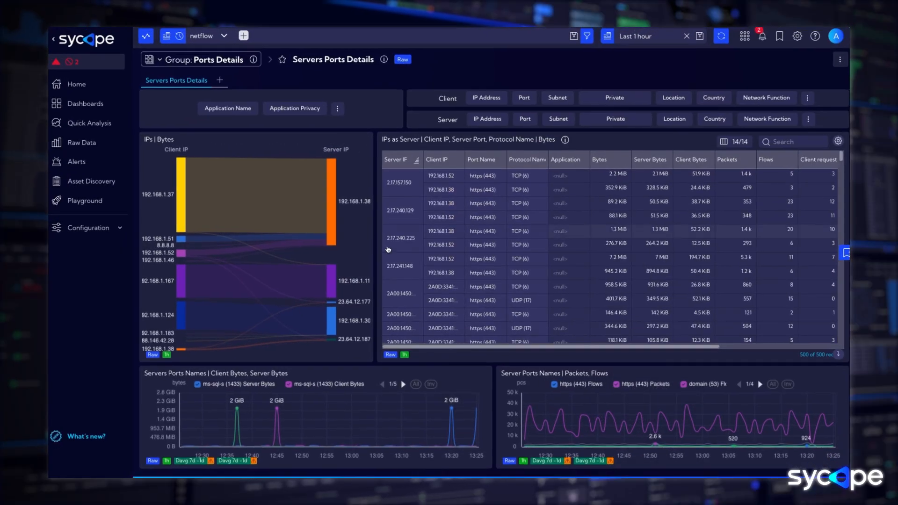
# Add the Check Defined Apps action to the quick action menu from server 192.168.1.38's context options and save.
pyautogui.rightClick(358, 205)
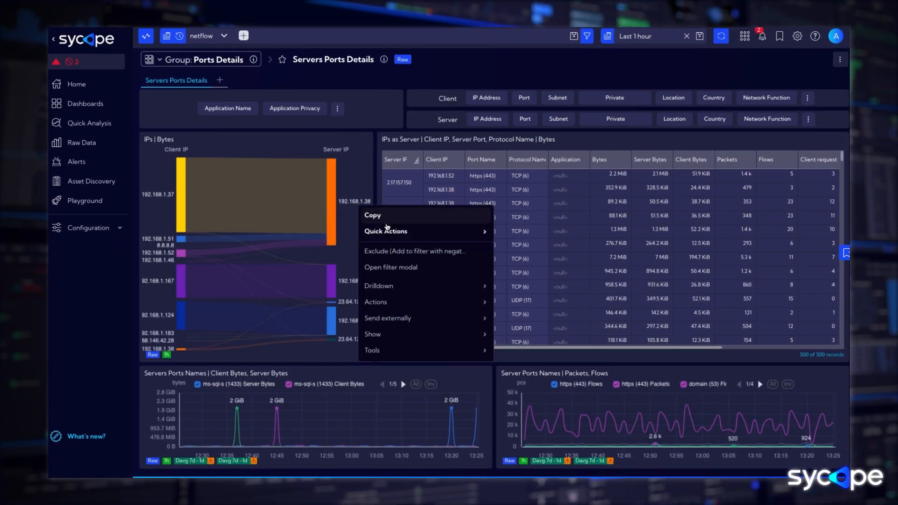
pyautogui.moveTo(389, 233)
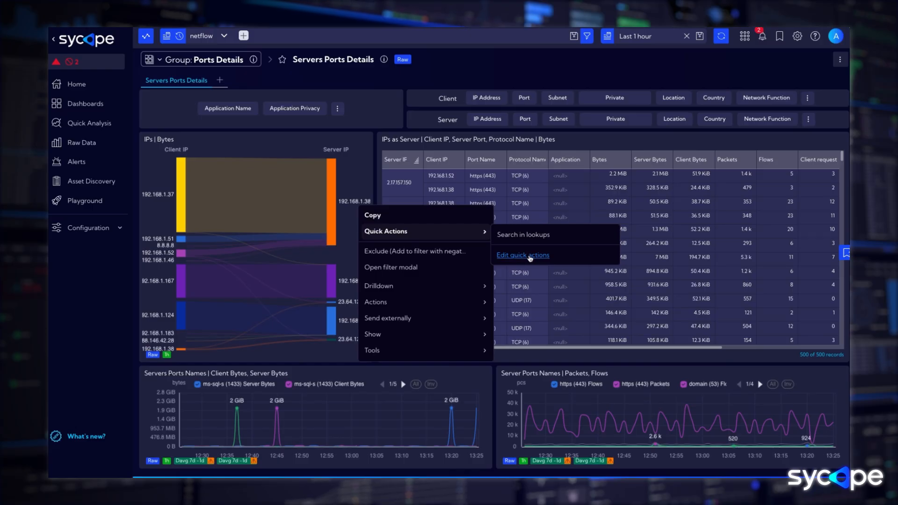
pyautogui.click(529, 256)
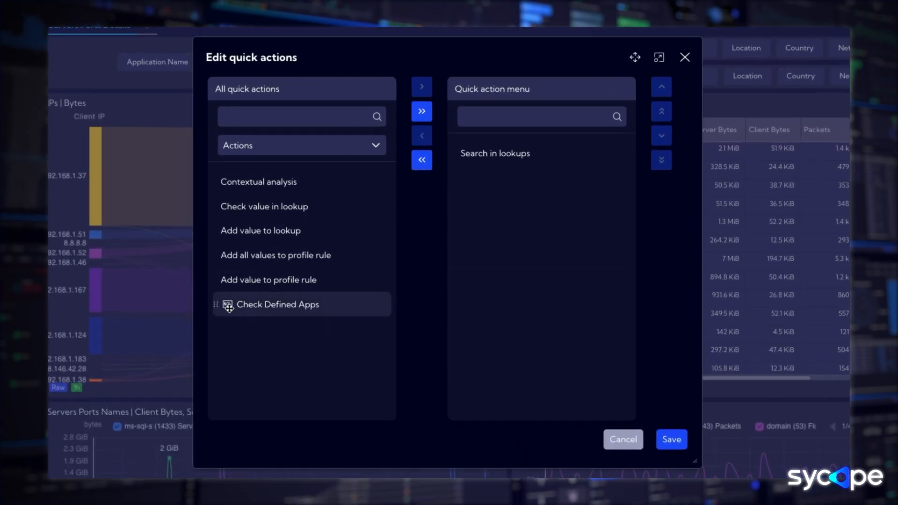
pyautogui.moveTo(264, 308); pyautogui.dragTo(363, 309)
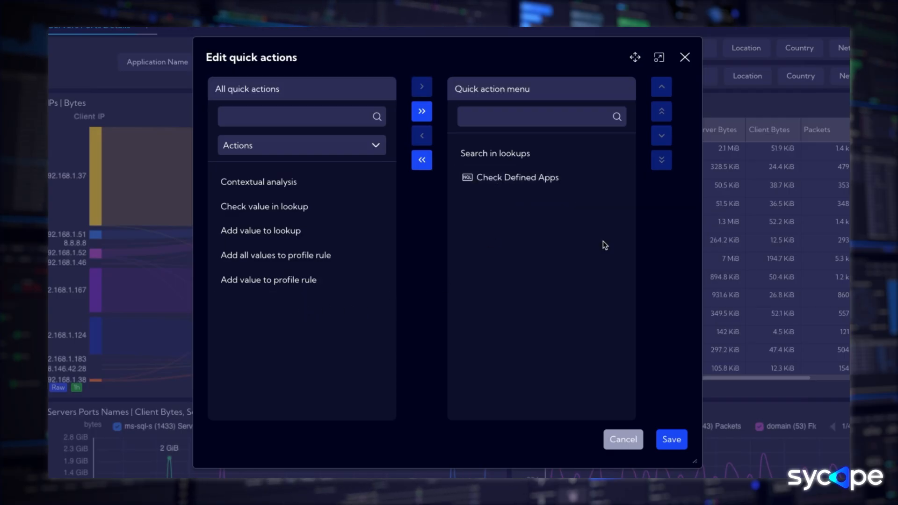
pyautogui.click(671, 442)
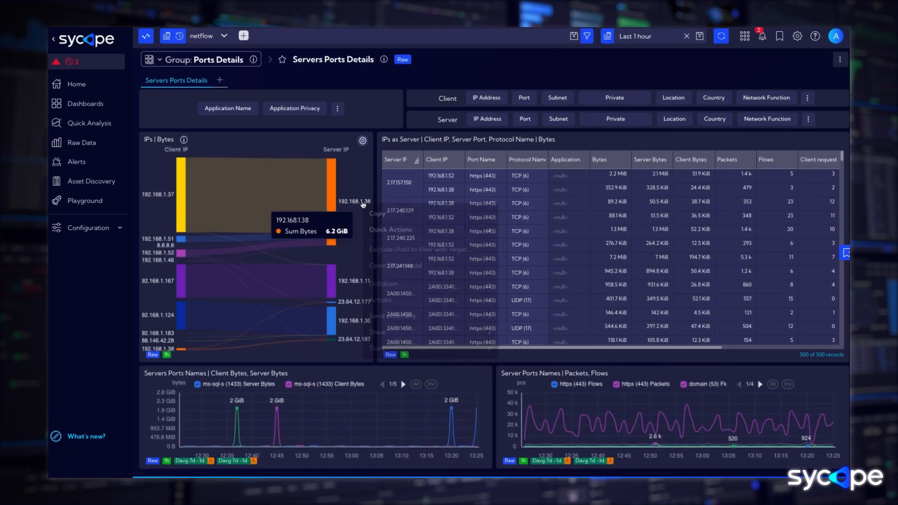
# Run the Check Defined Apps quick action on server 192.168.1.38, read the NQL resolve result and close it.
pyautogui.rightClick(345, 196)
pyautogui.moveTo(424, 228)
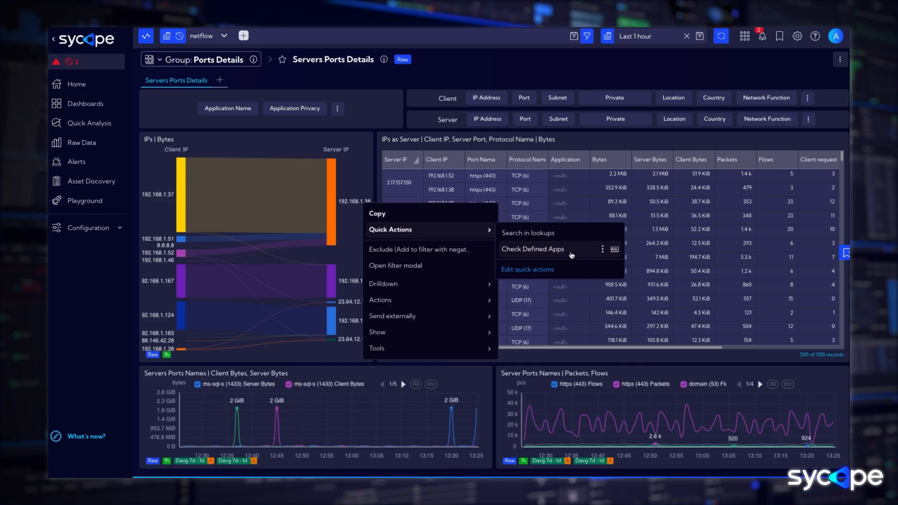
pyautogui.click(533, 249)
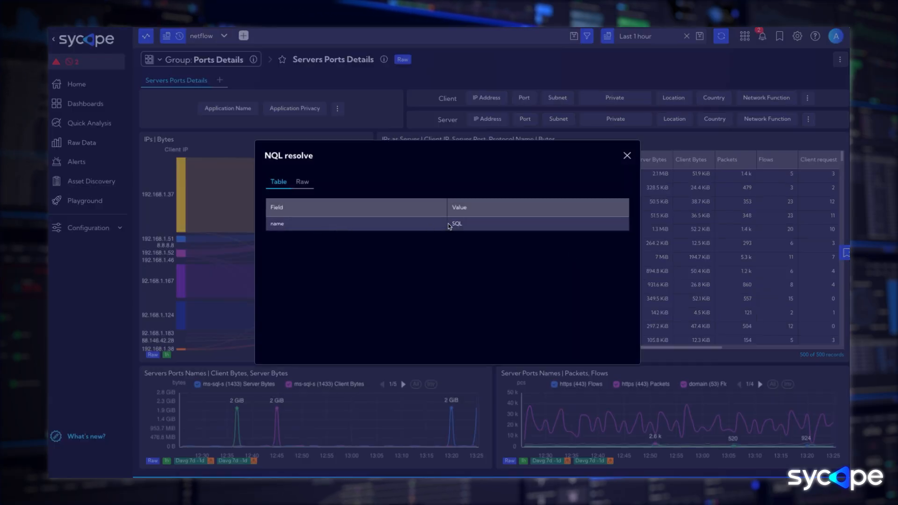
pyautogui.click(627, 156)
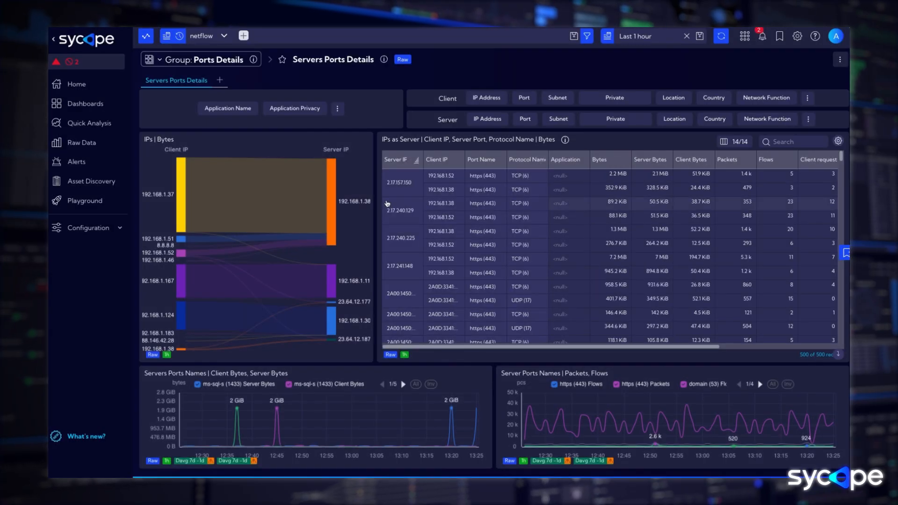
pyautogui.moveTo(360, 205)
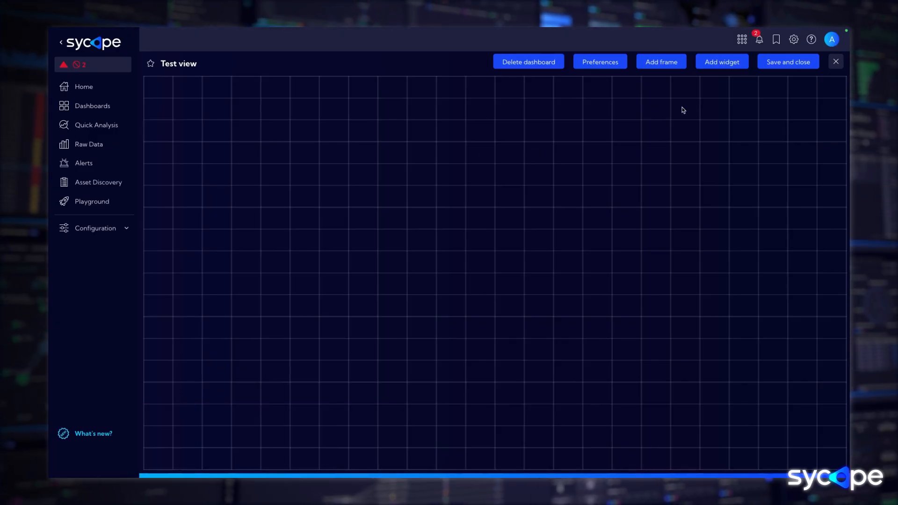
# Start a new widget on the Test view dashboard, enter its title and choose Pivot table as the type of visualisation.
pyautogui.click(725, 64)
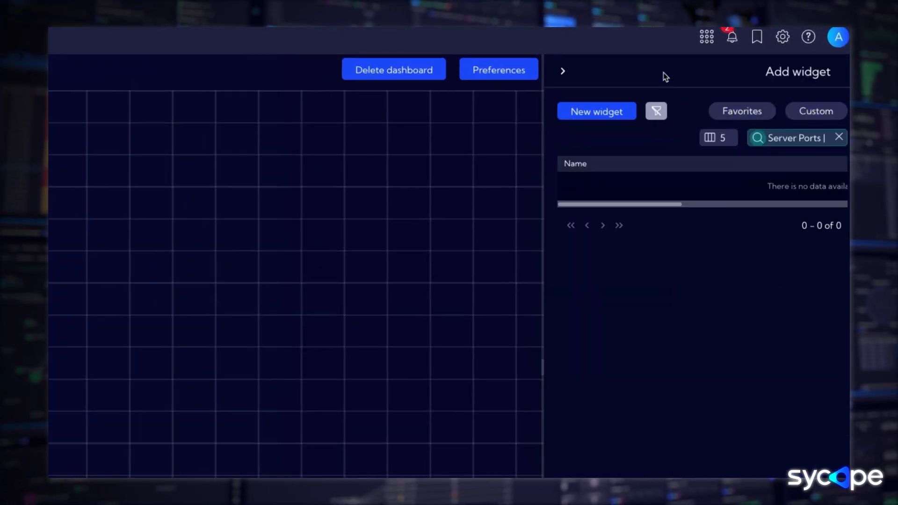
pyautogui.click(617, 114)
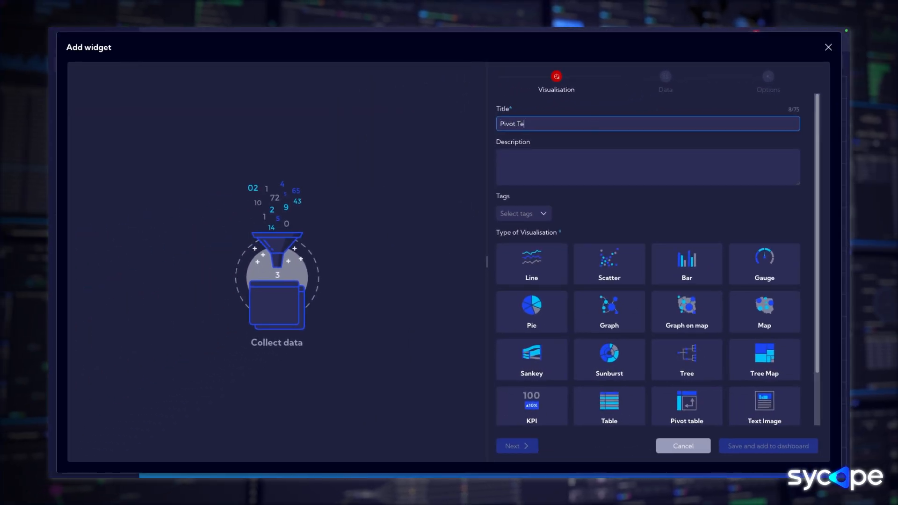
pyautogui.scroll(-1, 804, 368)
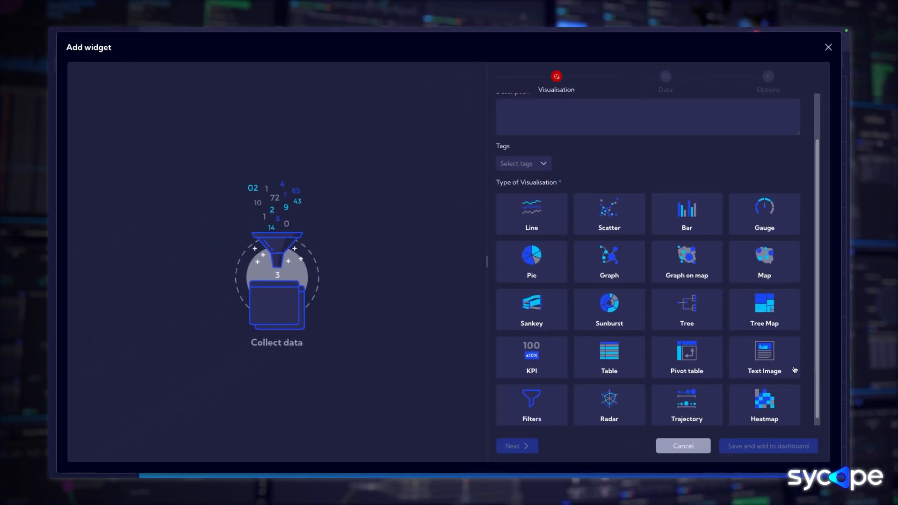
pyautogui.scroll(-1, 764, 411)
pyautogui.click(709, 360)
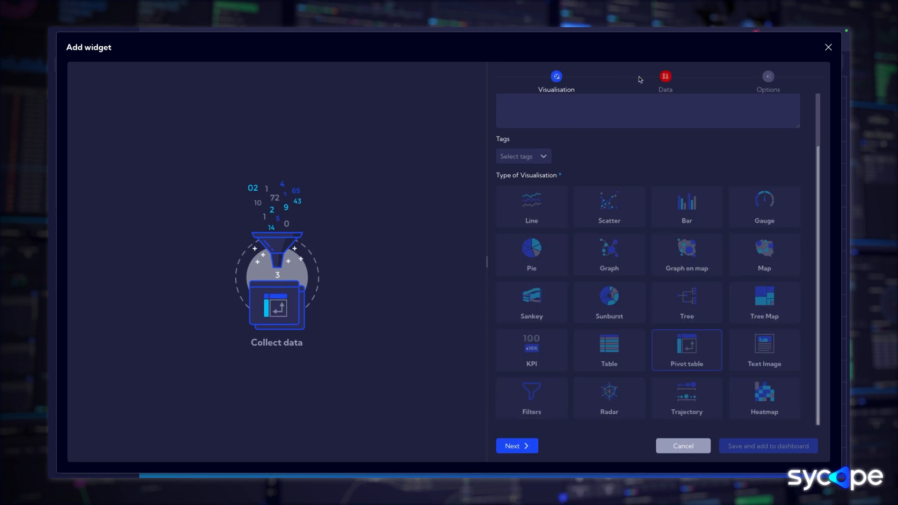
# Set the pivot table widget's stream source to netflowByIpAggr from the Netflow group in its data settings.
pyautogui.click(663, 76)
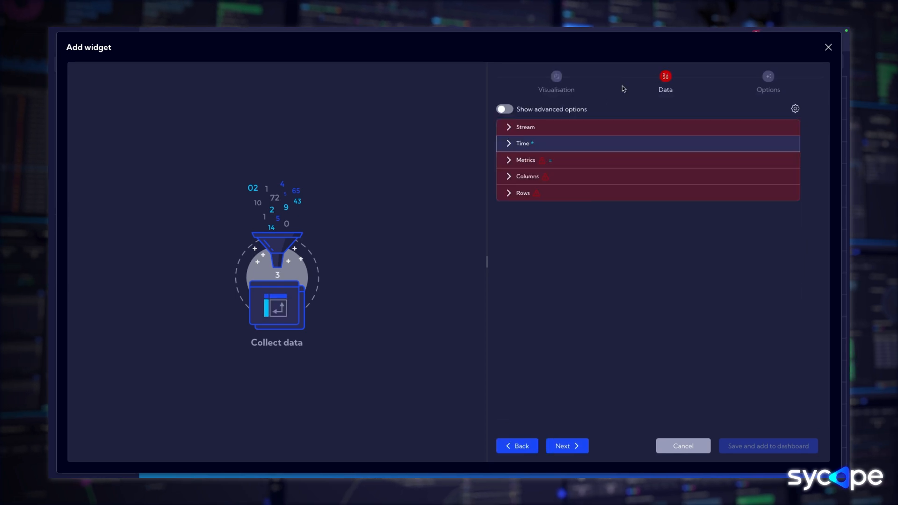
pyautogui.click(538, 127)
pyautogui.click(538, 162)
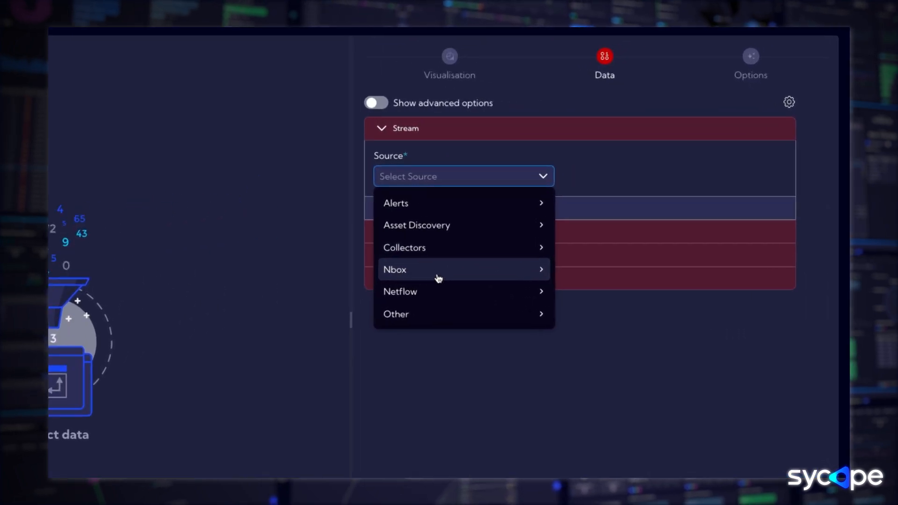
pyautogui.click(427, 293)
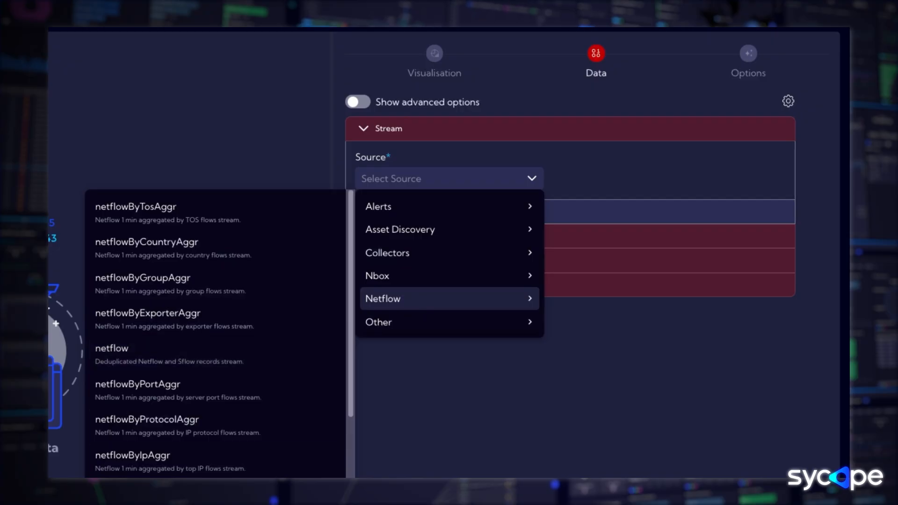
pyautogui.click(171, 468)
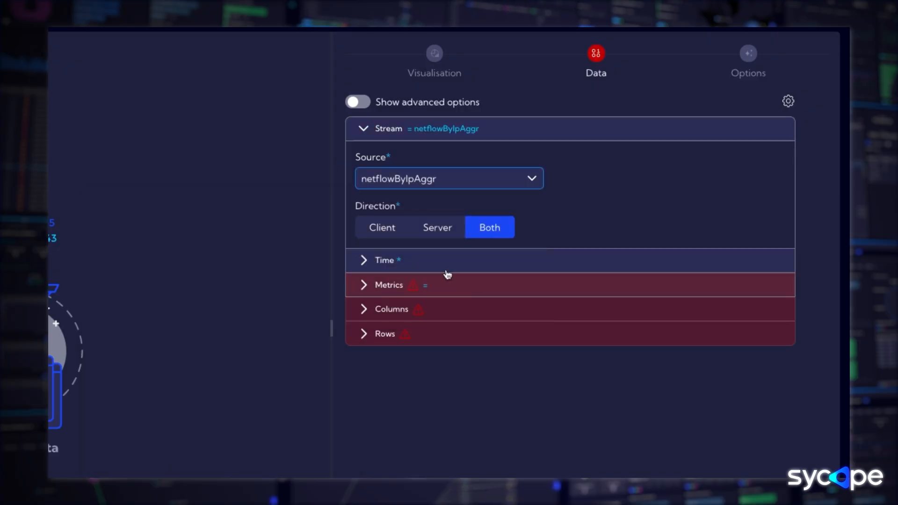
# Configure Metric 1 of the pivot table with the Bytes measure as field and Sum as aggregation.
pyautogui.click(435, 291)
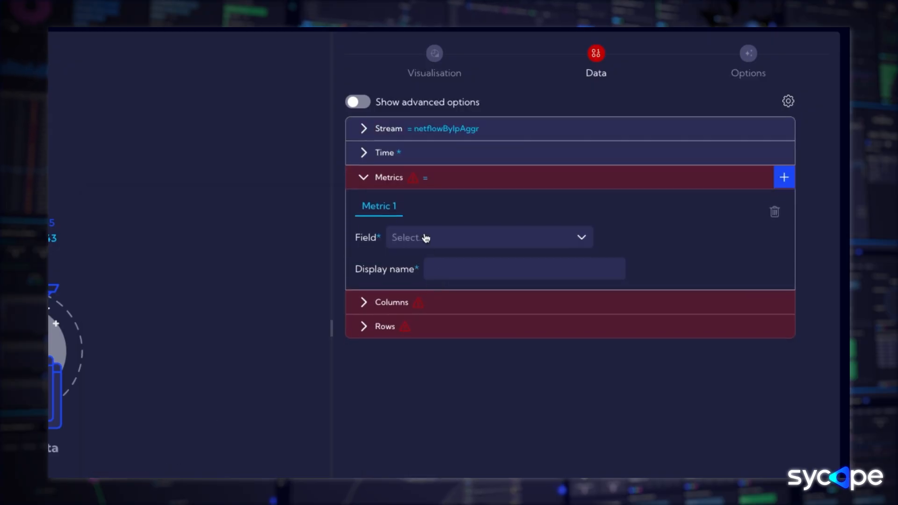
pyautogui.click(426, 239)
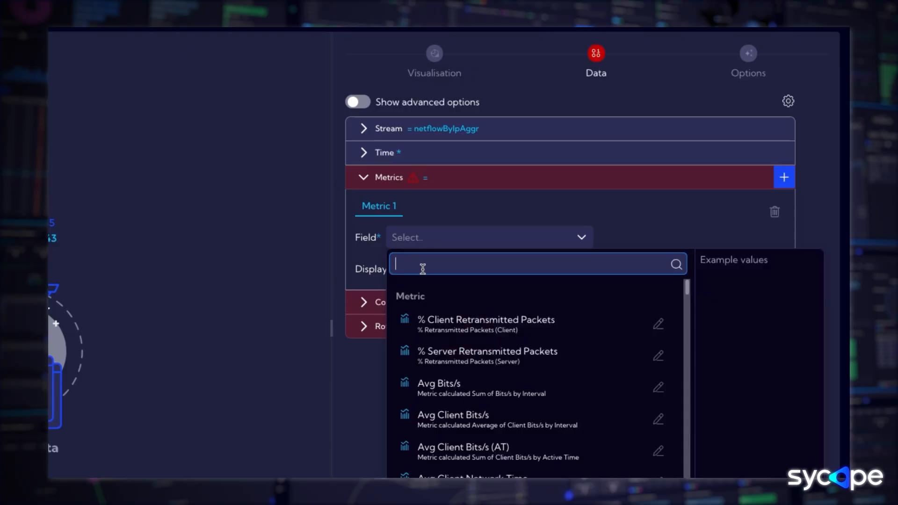
pyautogui.write('sum')
pyautogui.scroll(-3, 466, 340)
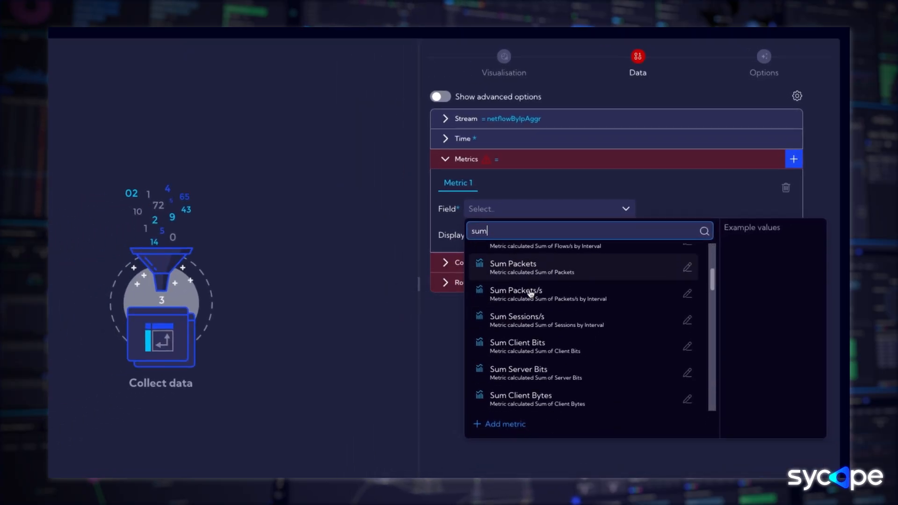
pyautogui.scroll(-10, 533, 297)
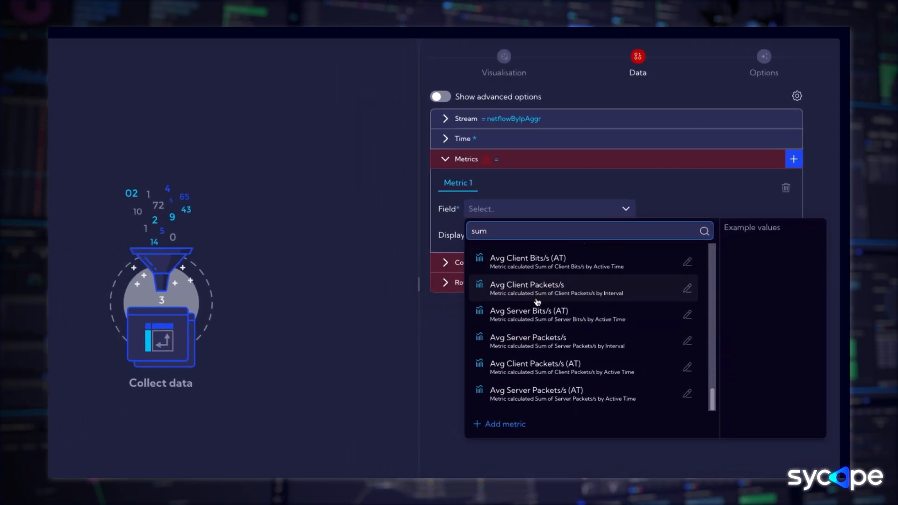
pyautogui.write('bytes')
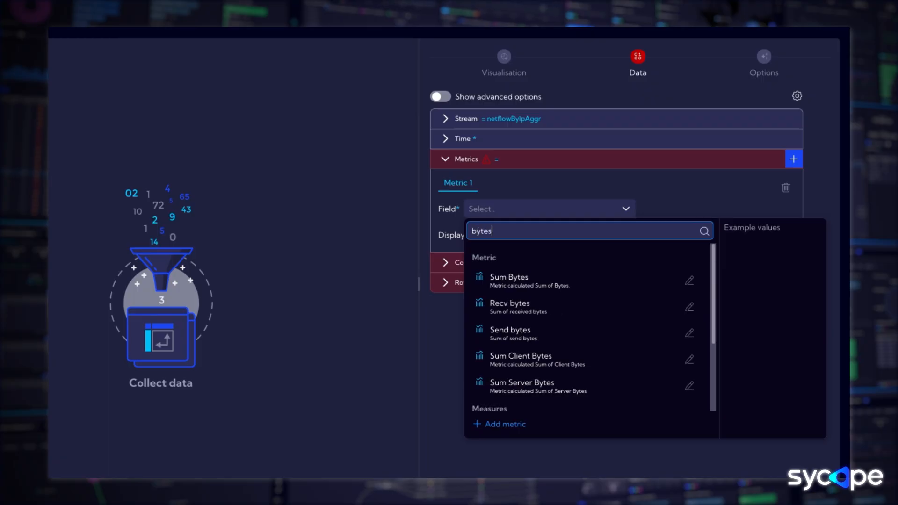
pyautogui.scroll(-3, 518, 321)
pyautogui.click(488, 341)
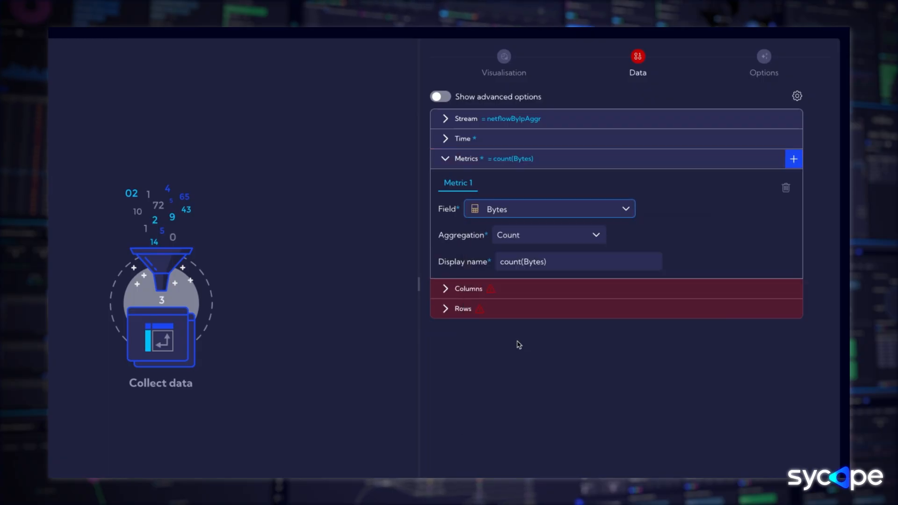
pyautogui.click(546, 244)
pyautogui.scroll(-3, 538, 351)
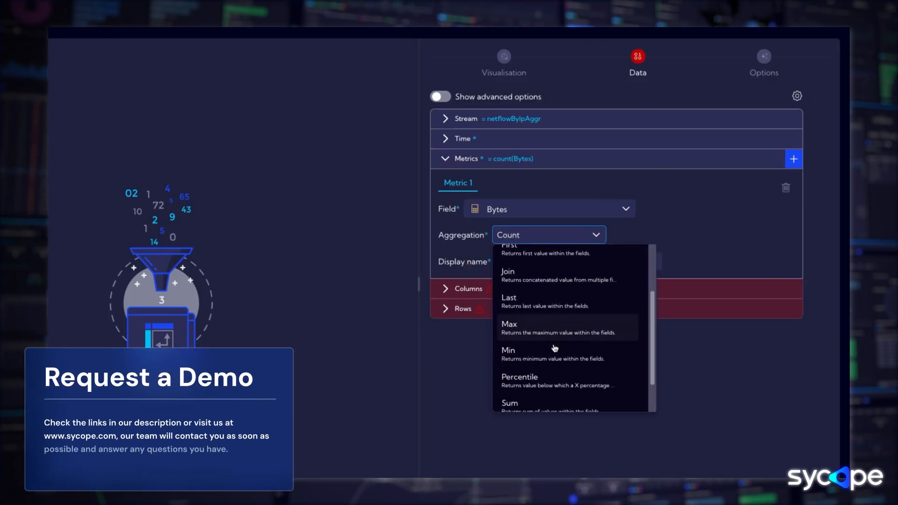
pyautogui.click(529, 366)
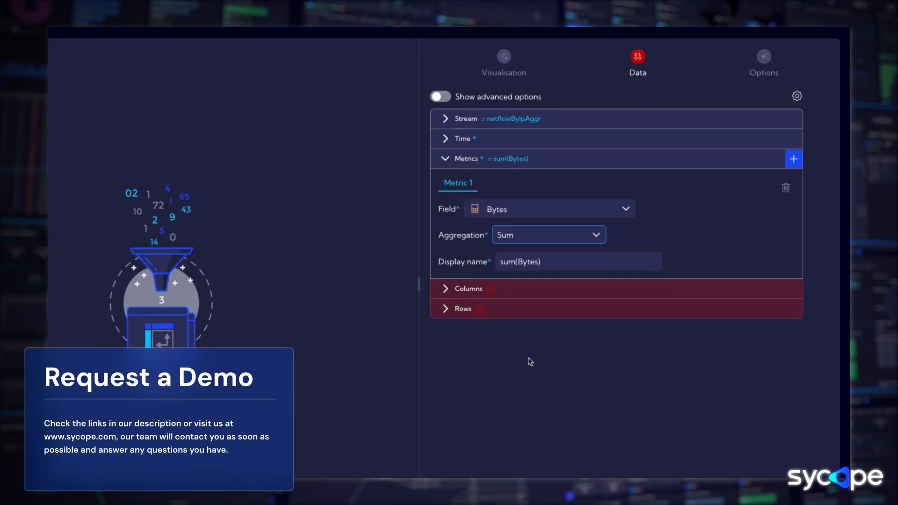
# Add a column to the pivot table with Terms aggregation and IP Address as its field.
pyautogui.click(487, 289)
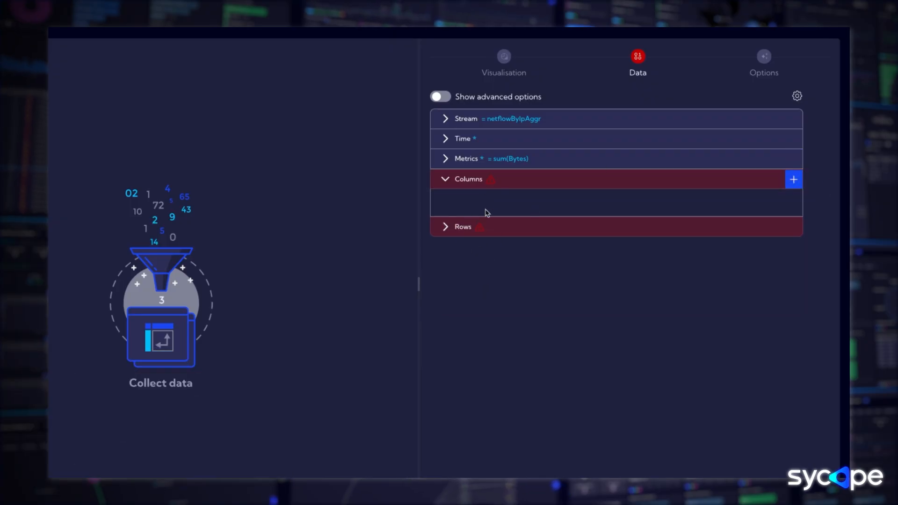
pyautogui.click(799, 187)
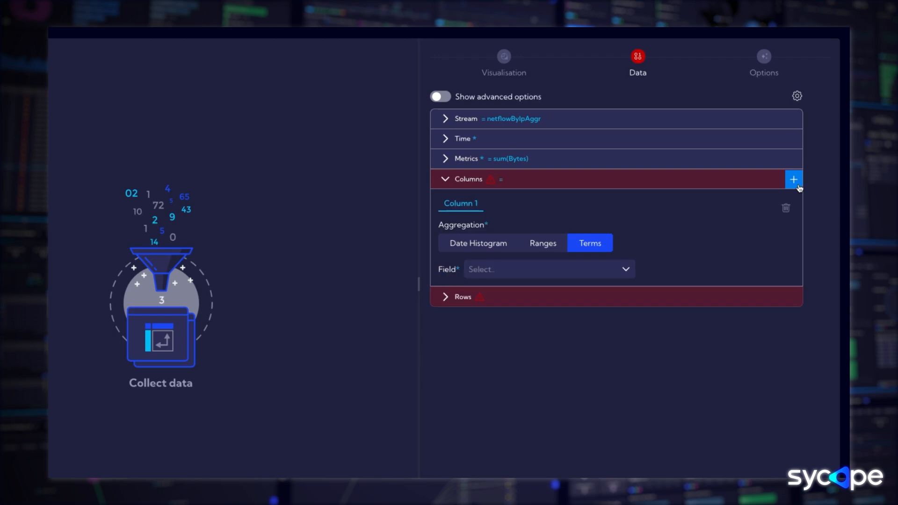
pyautogui.click(501, 275)
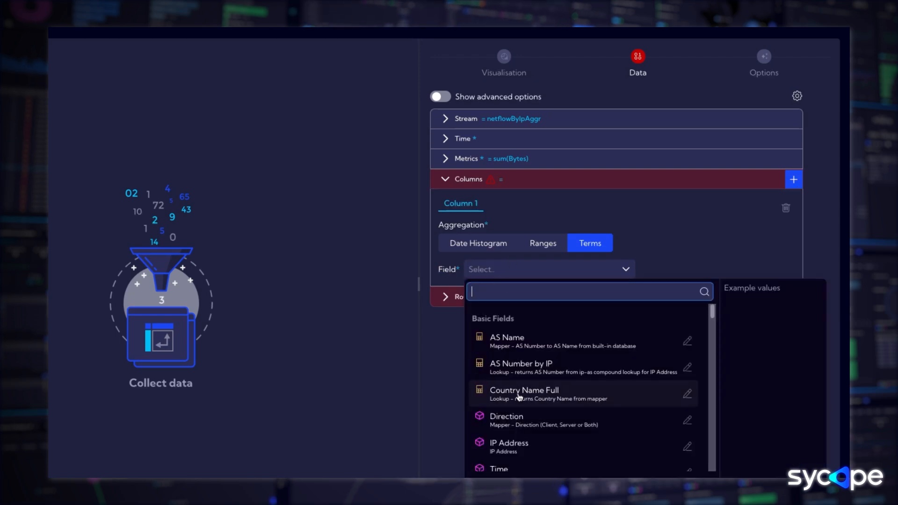
pyautogui.click(529, 450)
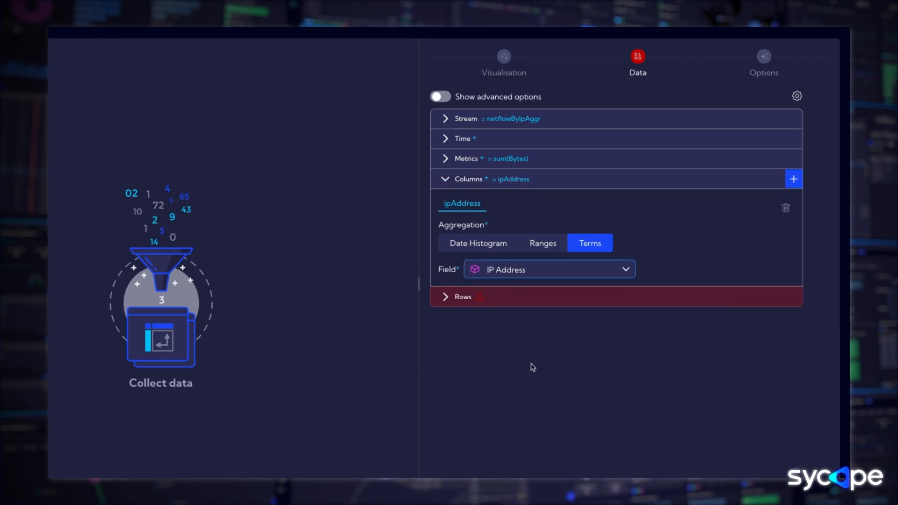
# Add a row to the pivot table with Terms aggregation and Country Name Full as its field.
pyautogui.click(503, 301)
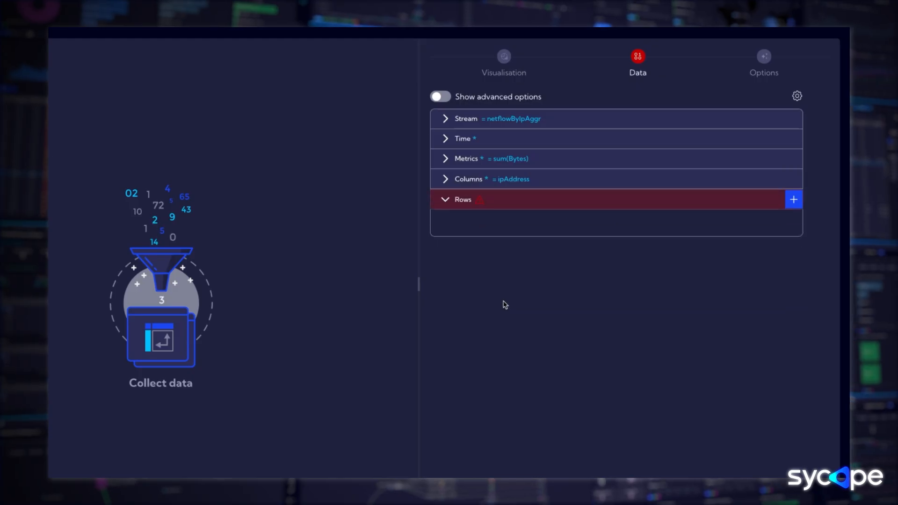
pyautogui.click(794, 199)
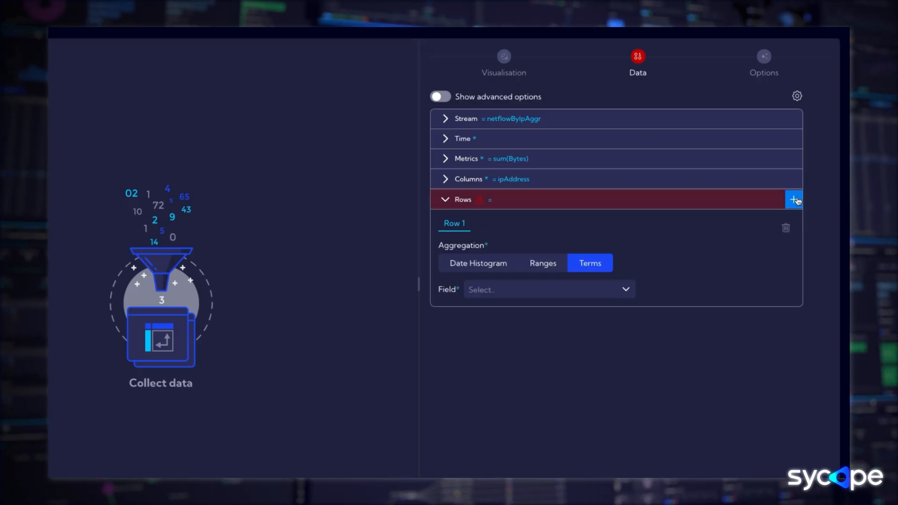
pyautogui.click(481, 292)
pyautogui.write('coun')
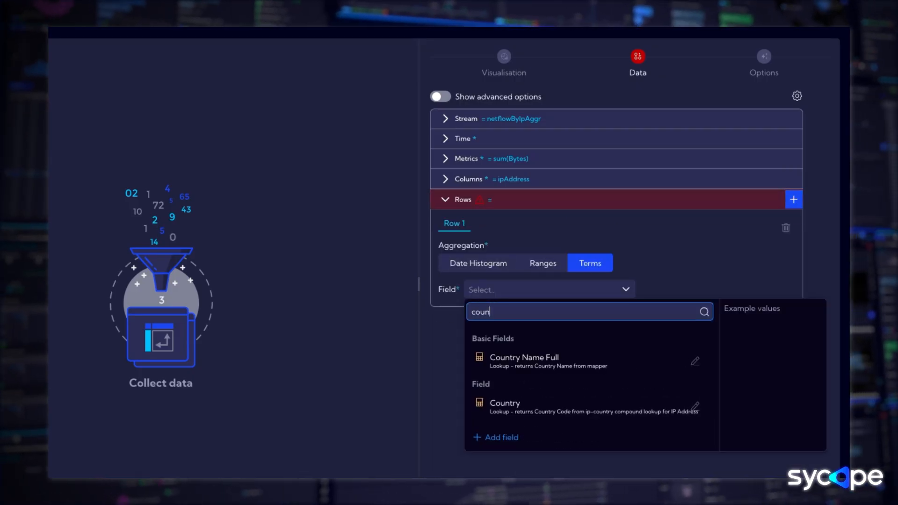
pyautogui.click(528, 368)
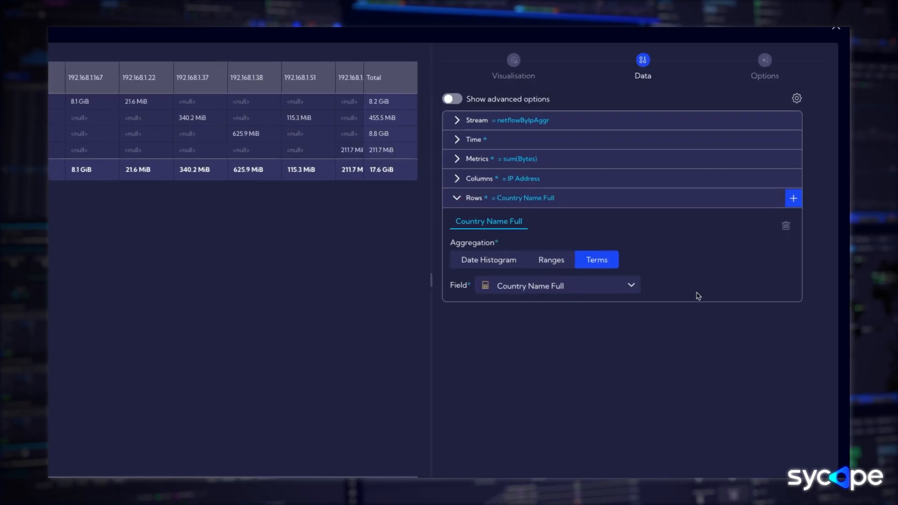
# Show the advanced data options and enable a custom background color By ranges for Metric 1.
pyautogui.click(543, 162)
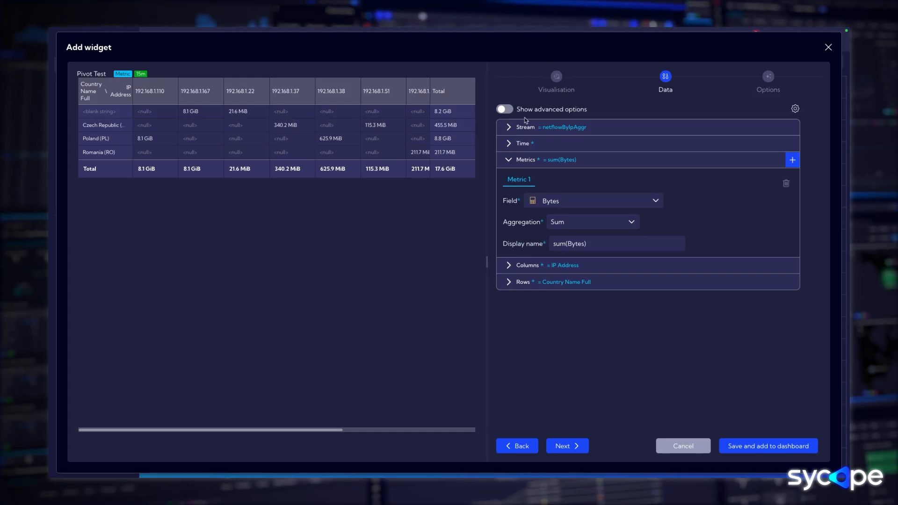
pyautogui.click(503, 109)
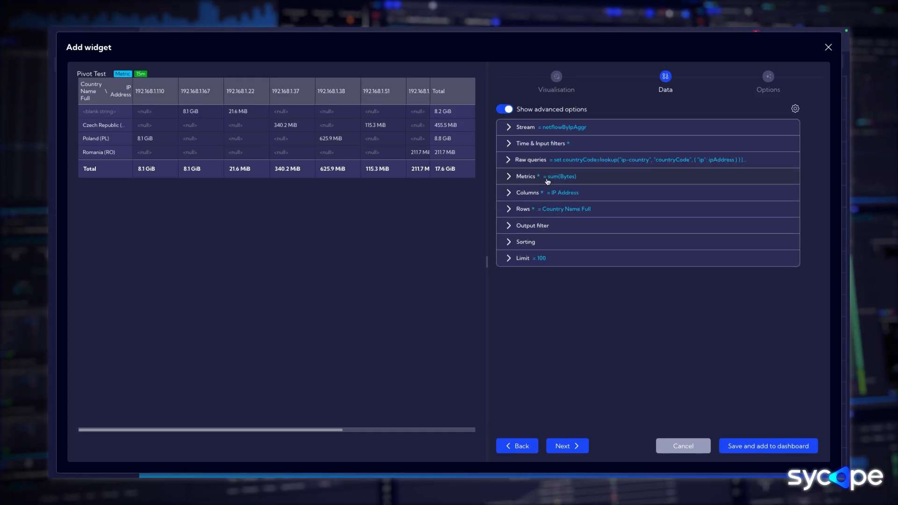
pyautogui.click(547, 177)
pyautogui.click(511, 315)
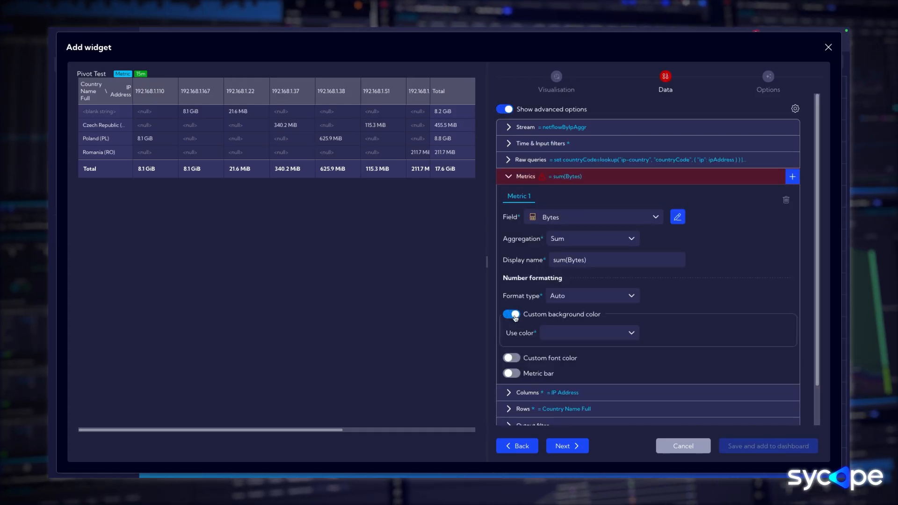
pyautogui.click(558, 333)
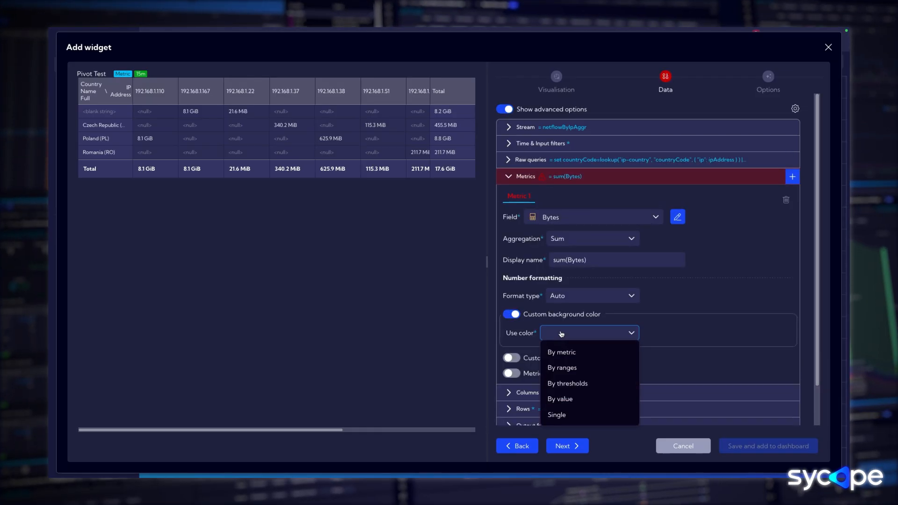
pyautogui.click(581, 369)
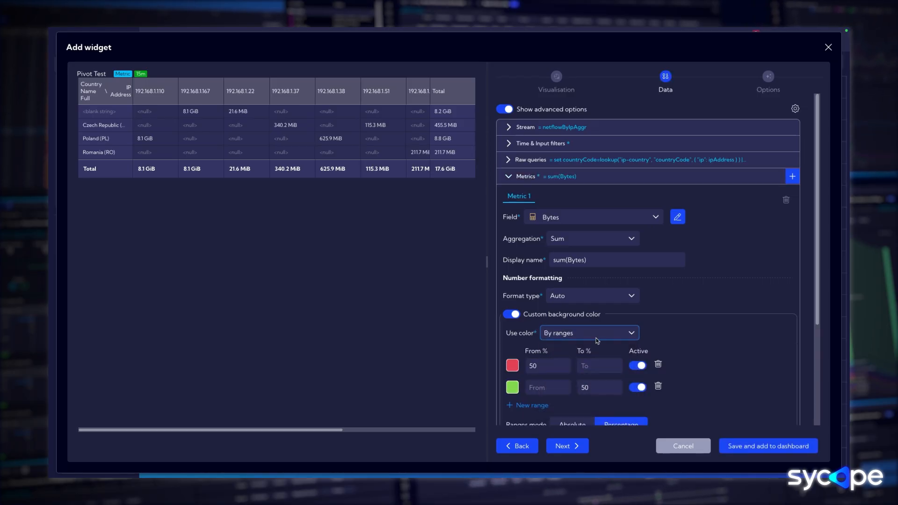
# Switch Metric 1's background color to By metric with the Rainbow color scale, and set the widget's time range to 1d.
pyautogui.click(596, 334)
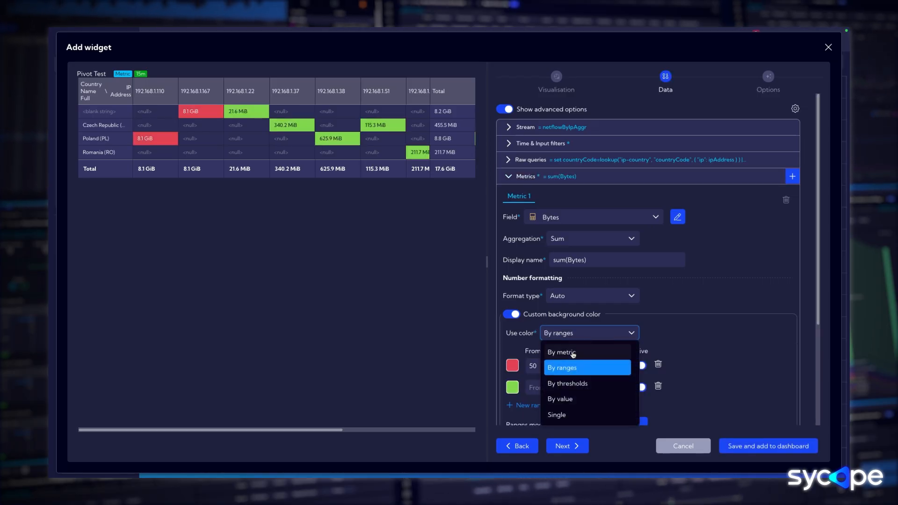
pyautogui.click(573, 354)
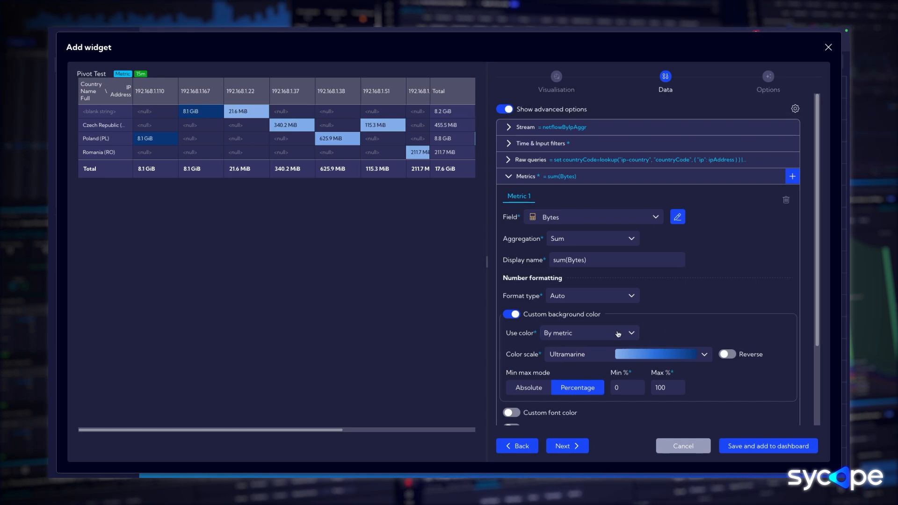
pyautogui.click(617, 334)
pyautogui.click(661, 344)
pyautogui.click(662, 352)
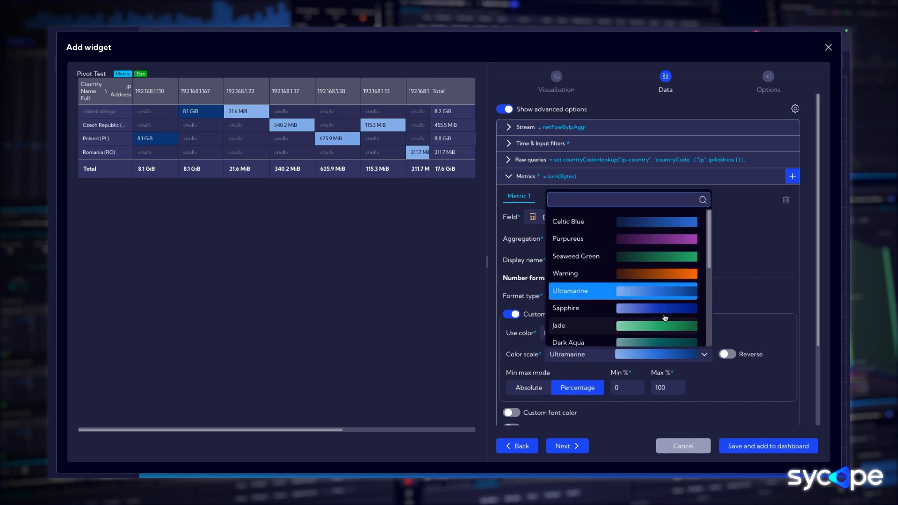
pyautogui.scroll(-5, 673, 286)
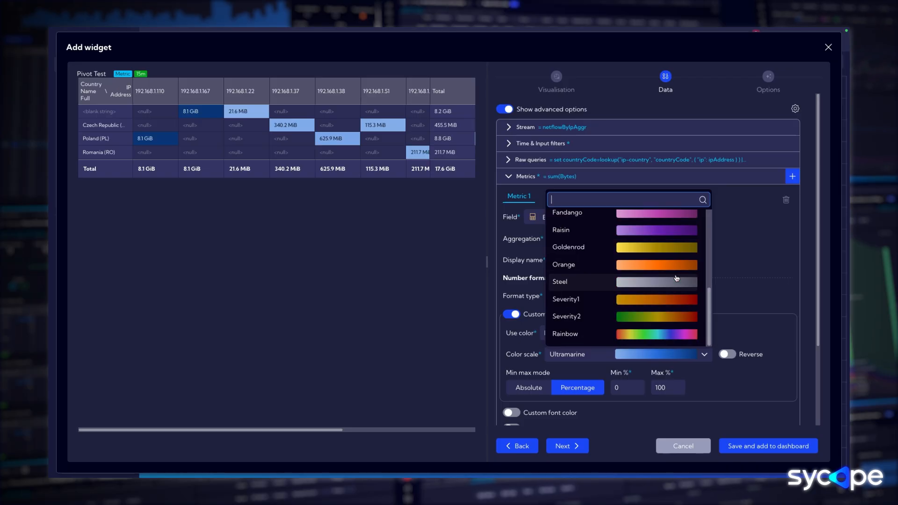
pyautogui.click(666, 337)
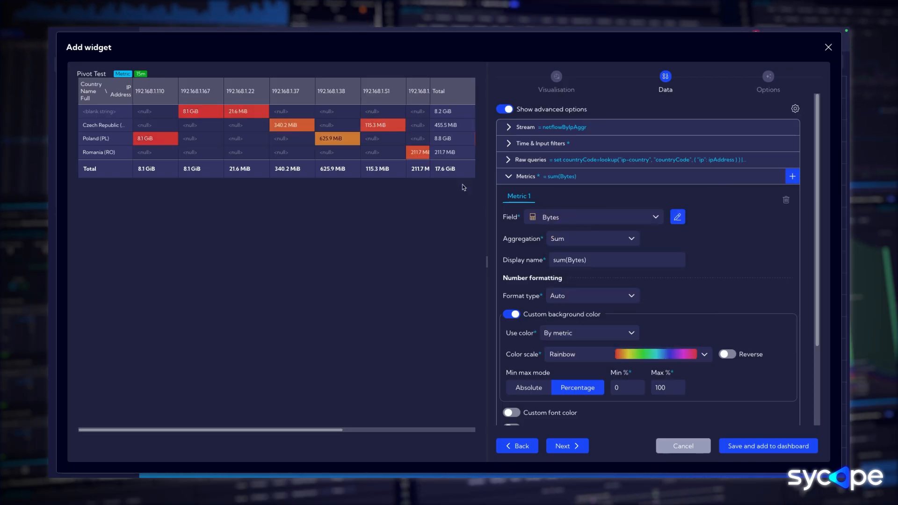
pyautogui.click(548, 143)
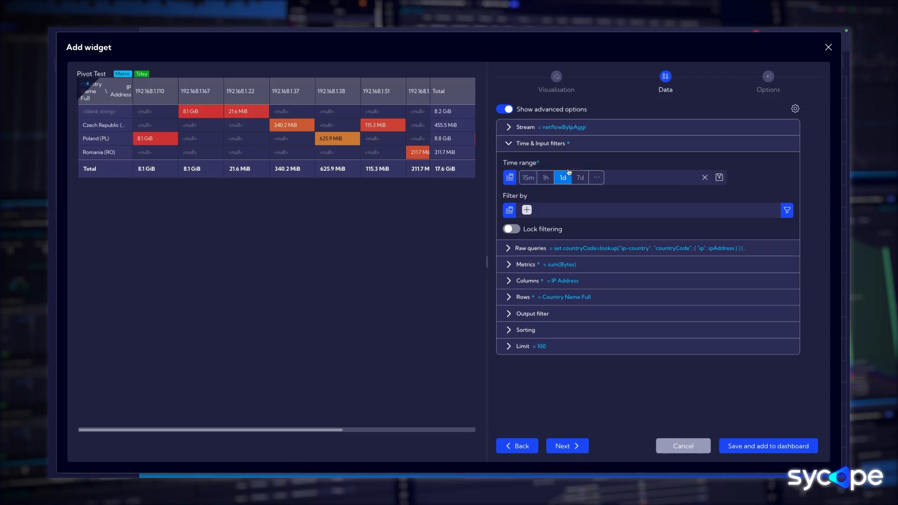
pyautogui.click(568, 174)
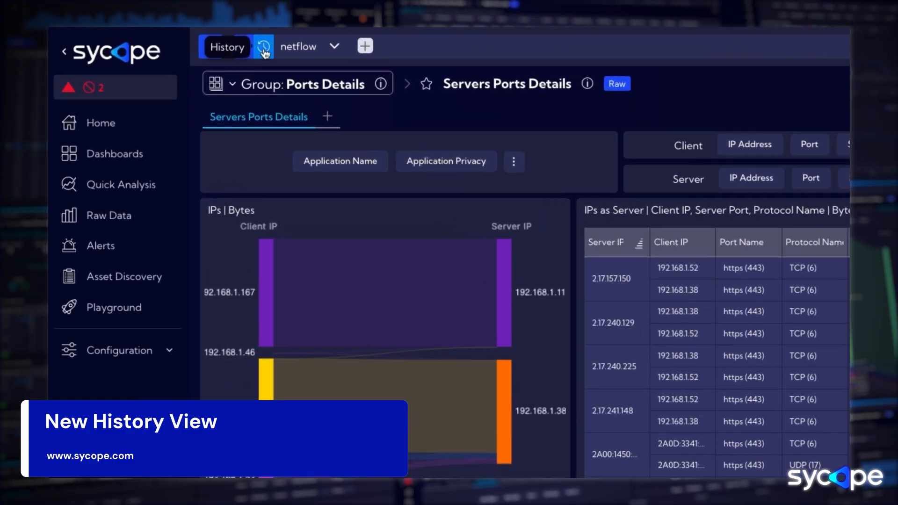
# Open the History view from the Servers Ports Details dashboard and look through the recorded sites, streams, queries and time ranges.
pyautogui.click(264, 48)
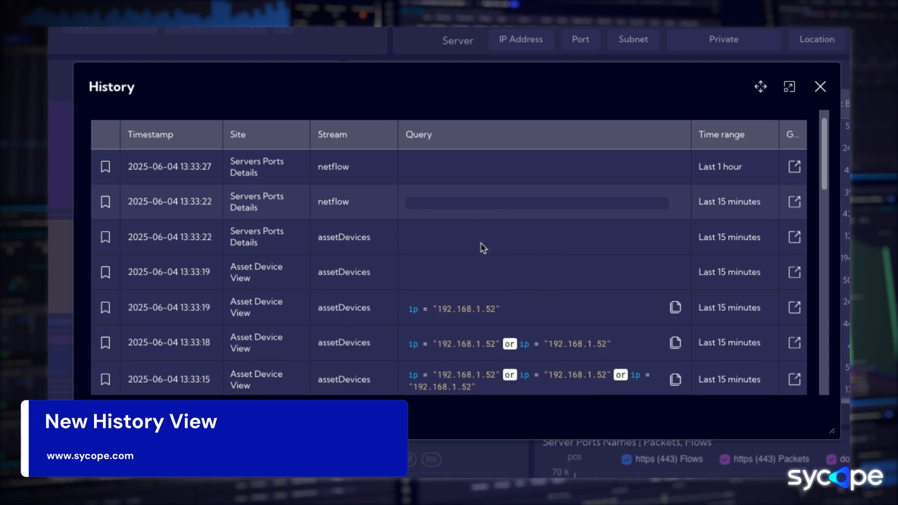
pyautogui.scroll(-5, 481, 243)
pyautogui.scroll(-6, 481, 242)
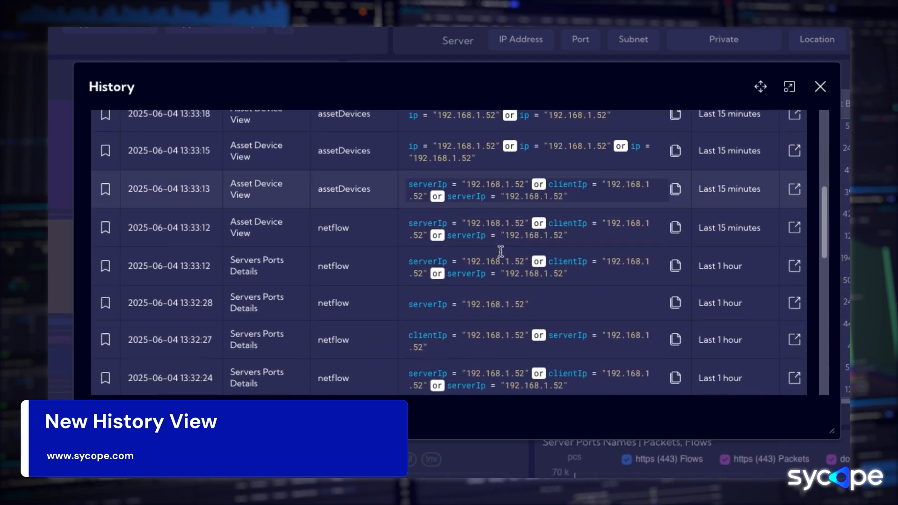
pyautogui.scroll(5, 576, 263)
pyautogui.scroll(6, 575, 263)
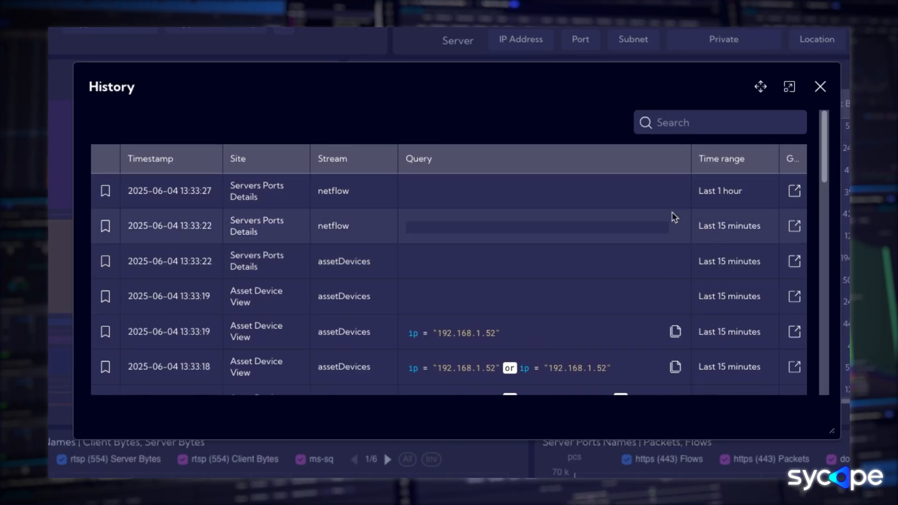
pyautogui.click(673, 160)
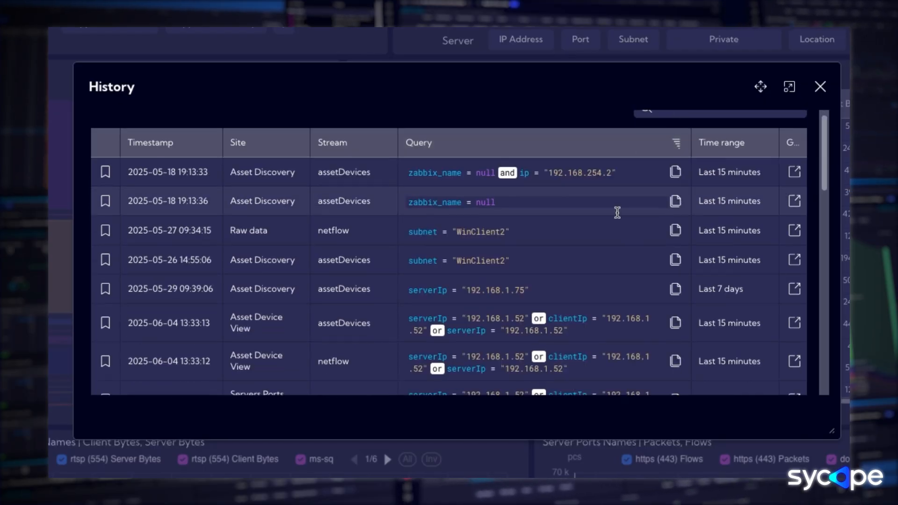
pyautogui.scroll(-5, 616, 212)
pyautogui.scroll(-4, 616, 212)
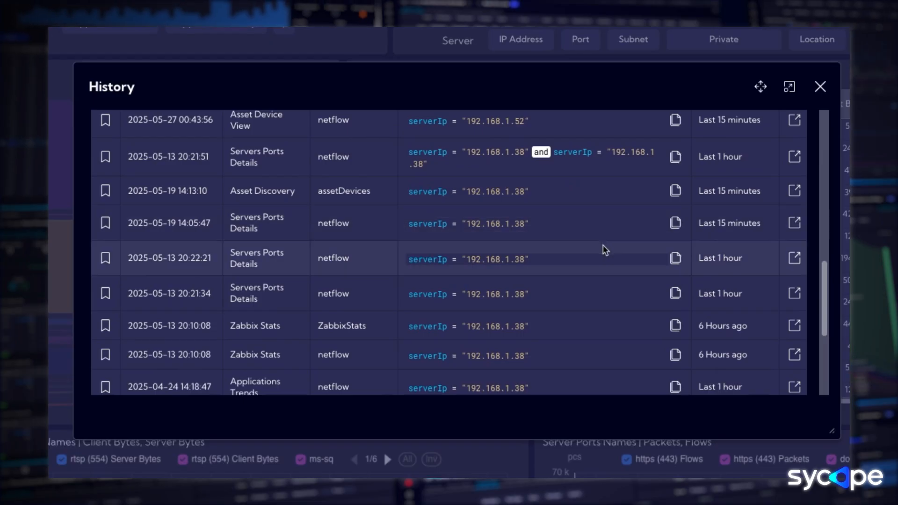
pyautogui.scroll(-1, 603, 249)
pyautogui.scroll(3, 612, 255)
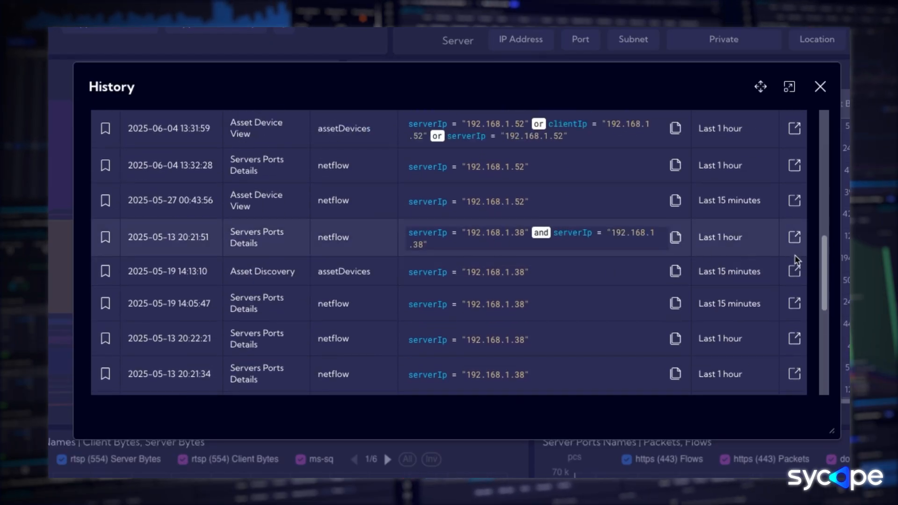
pyautogui.scroll(2, 791, 255)
pyautogui.scroll(2, 788, 256)
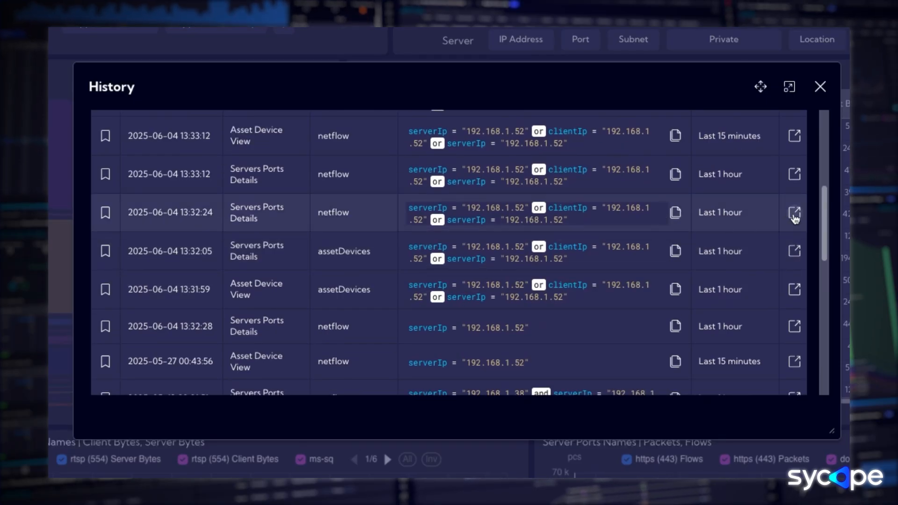
pyautogui.click(794, 213)
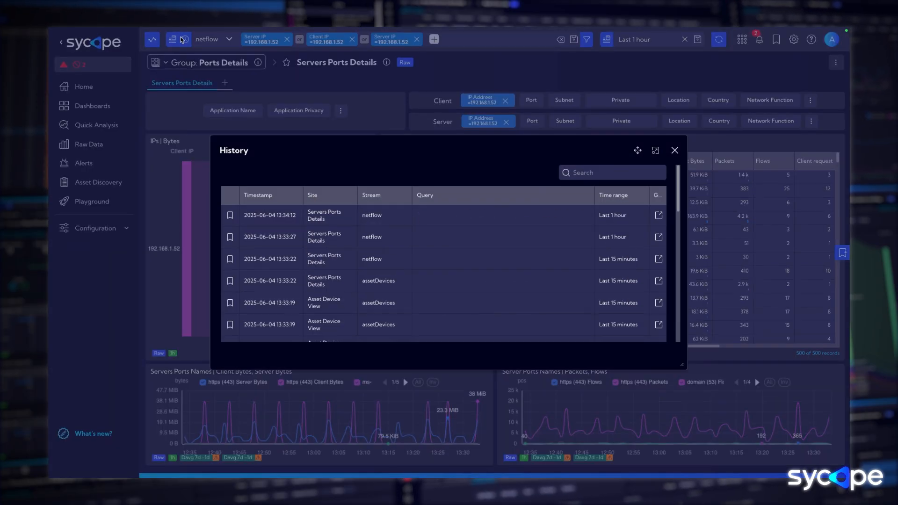
# Reopen the history, view the Add shortcut form for the newest Servers Ports Details entry, then cancel it and close the history.
pyautogui.click(185, 39)
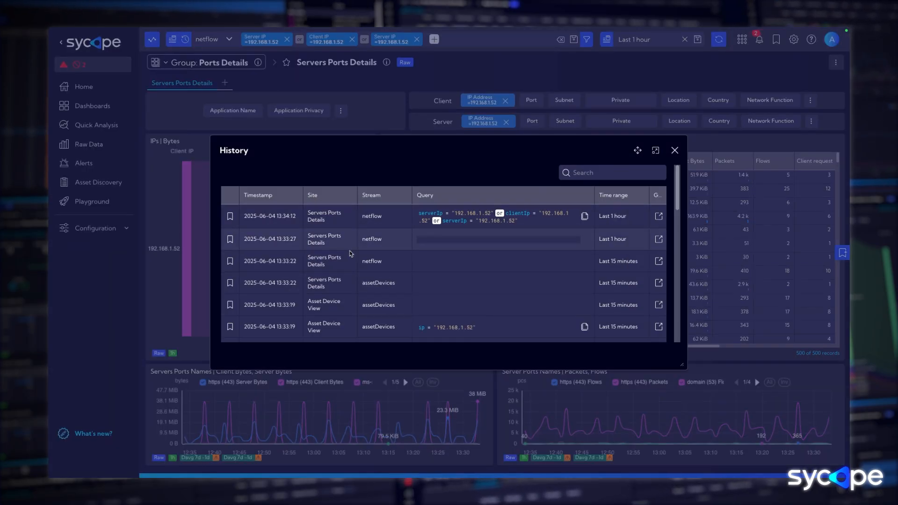
pyautogui.click(230, 216)
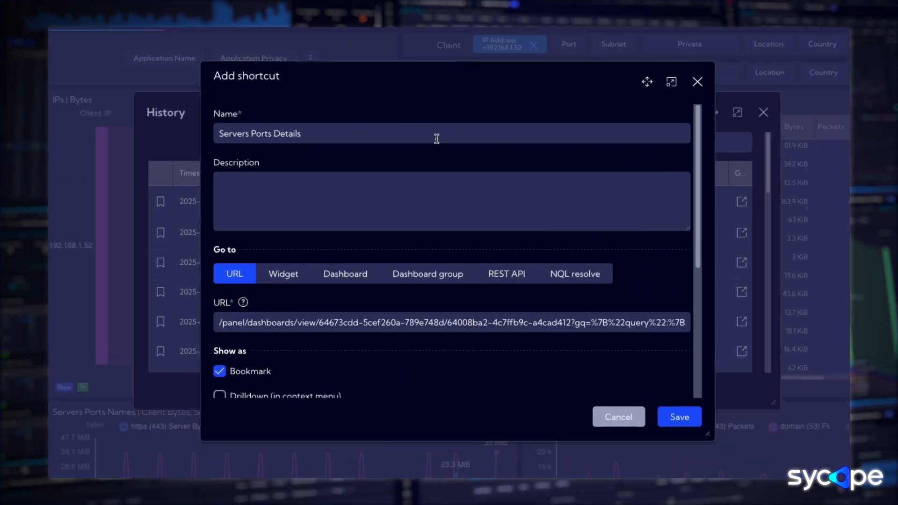
pyautogui.click(627, 423)
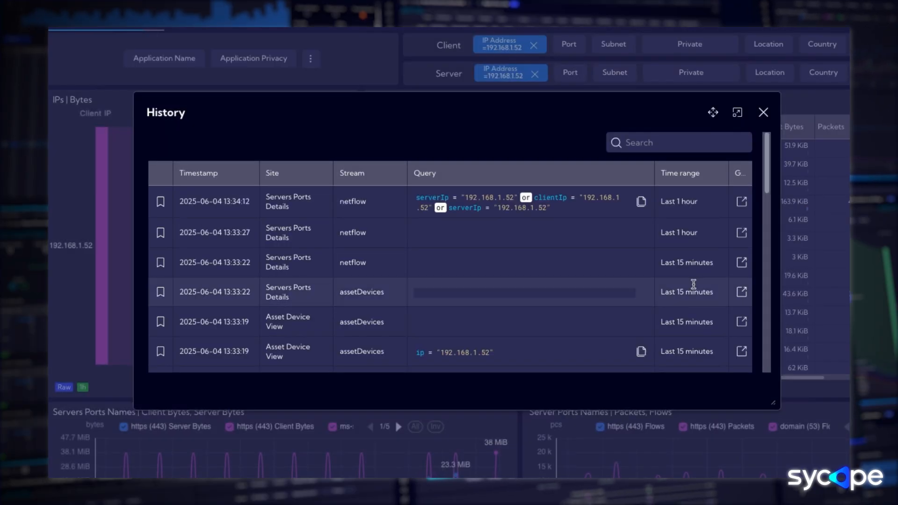
pyautogui.click(765, 117)
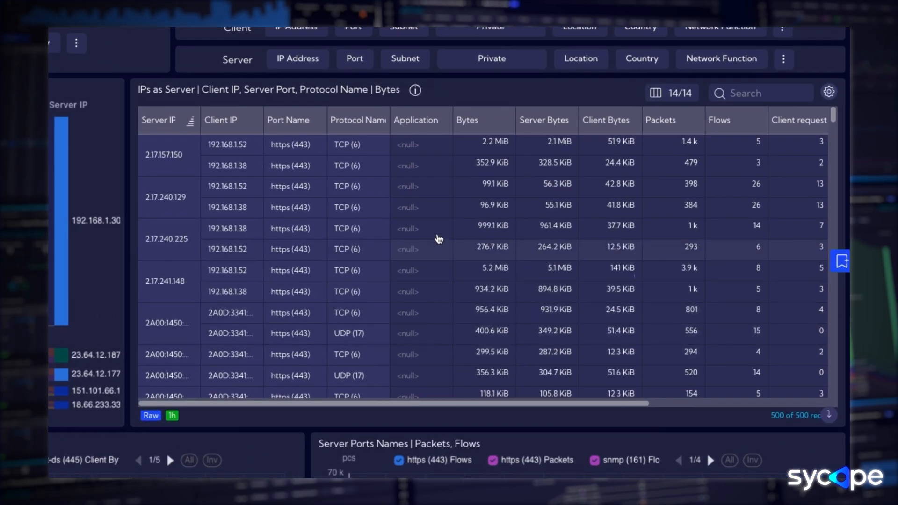
# Hide the empty columns in the IPs as Server table widget.
pyautogui.moveTo(434, 169)
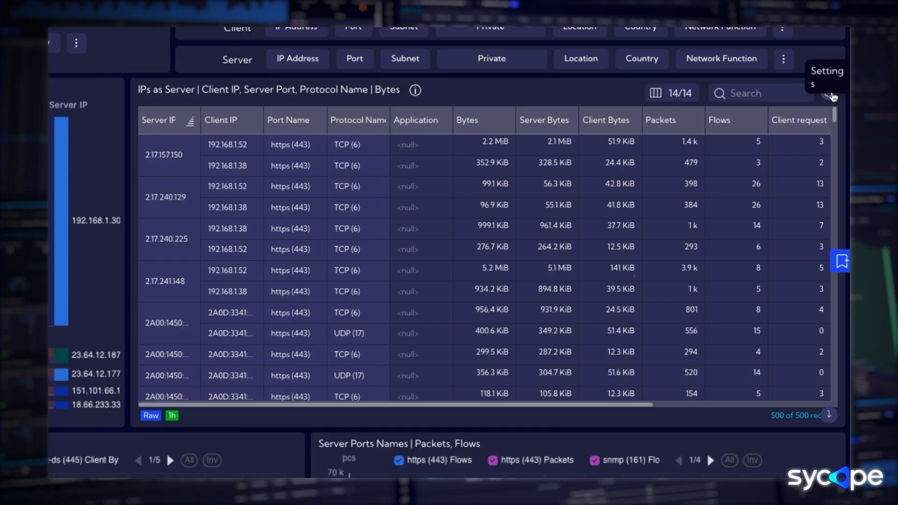
pyautogui.click(830, 96)
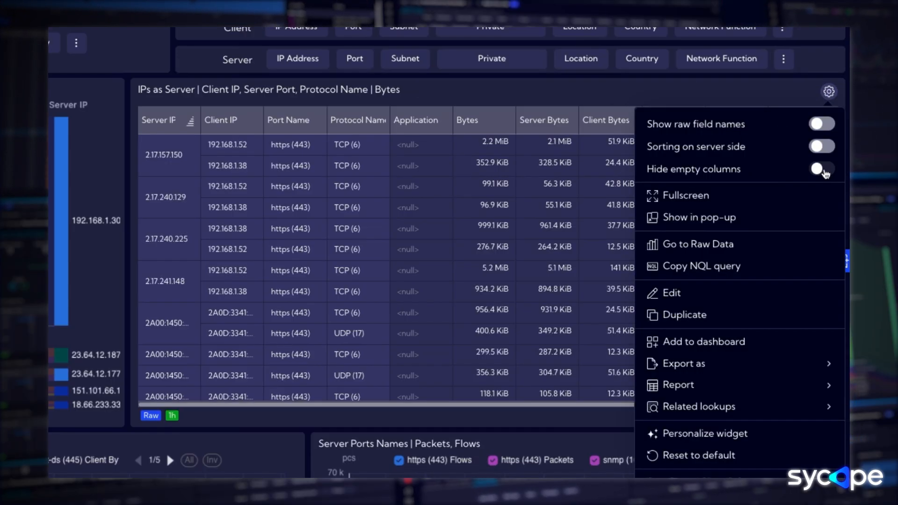
pyautogui.click(824, 170)
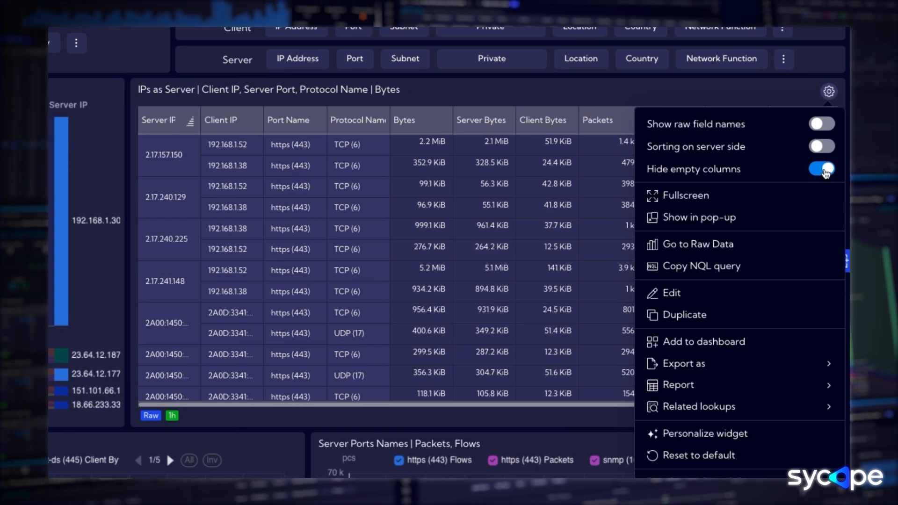
# Turn off hiding of empty columns in the IPs as Server table widget and close its settings.
pyautogui.click(825, 170)
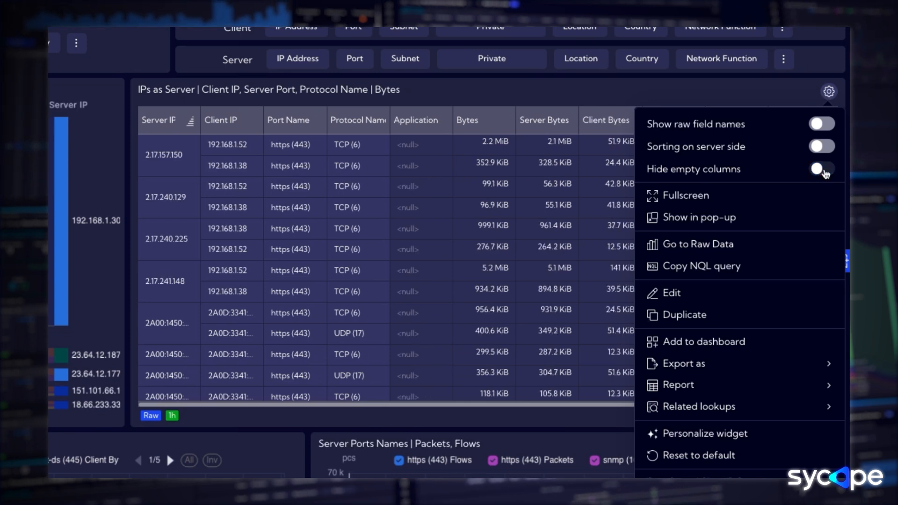
pyautogui.click(494, 92)
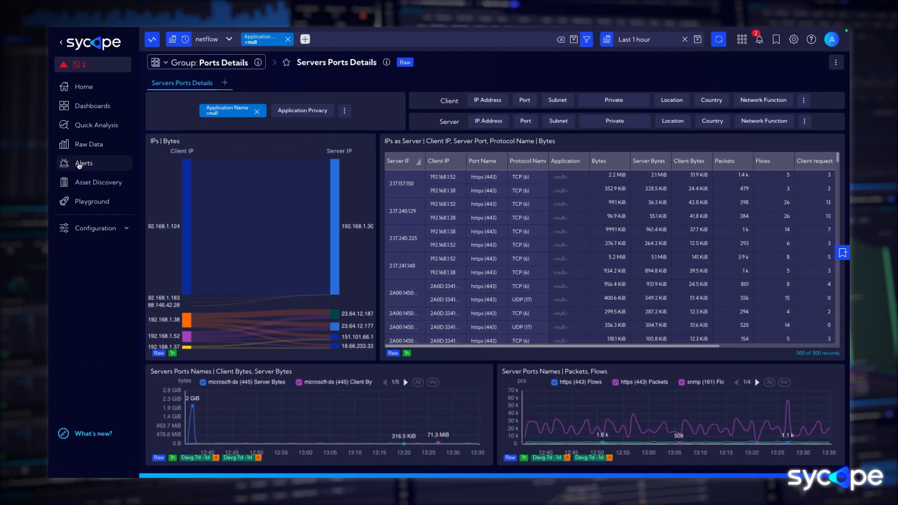
# Open the Alerts view and remove the Application Name = null filter.
pyautogui.click(79, 165)
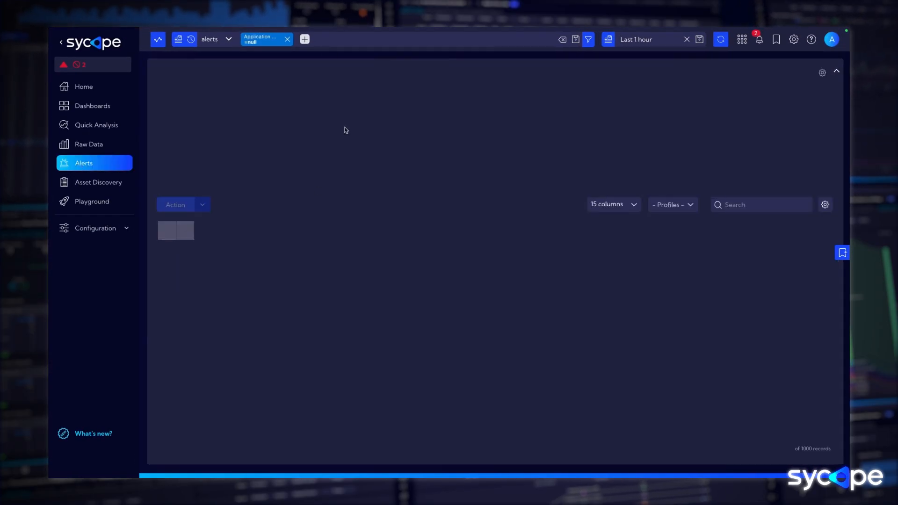
pyautogui.click(287, 42)
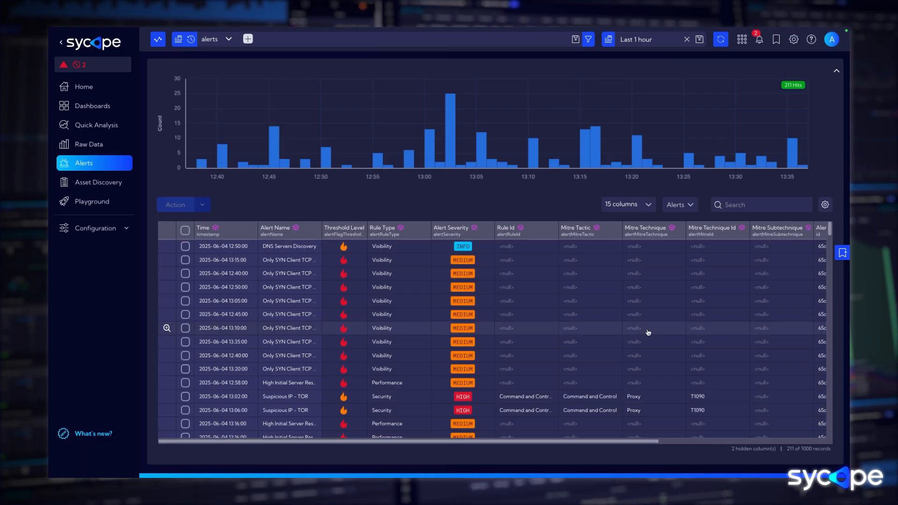
pyautogui.click(185, 301)
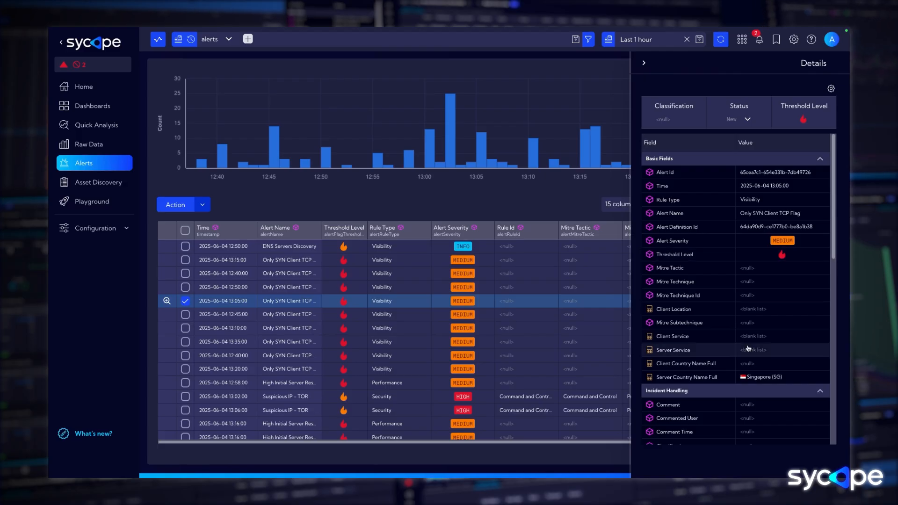
pyautogui.scroll(-3, 757, 344)
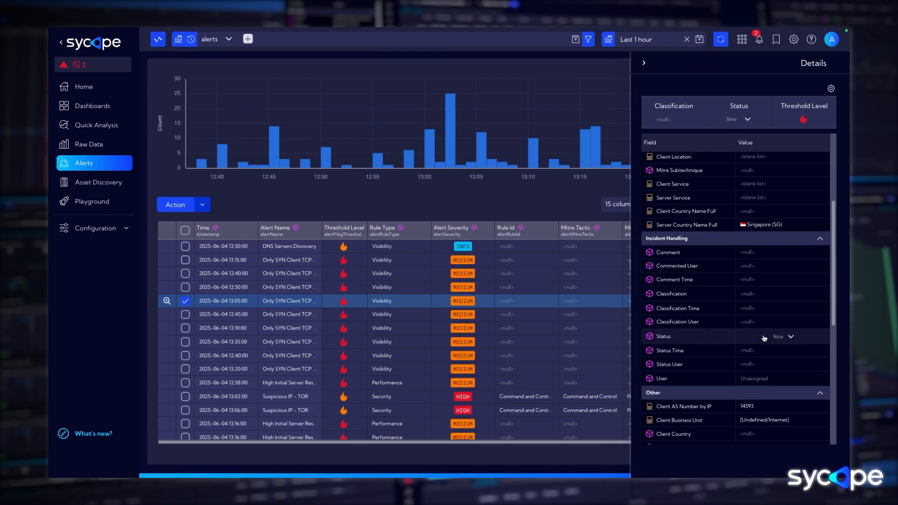
pyautogui.scroll(-5, 763, 338)
pyautogui.scroll(6, 764, 338)
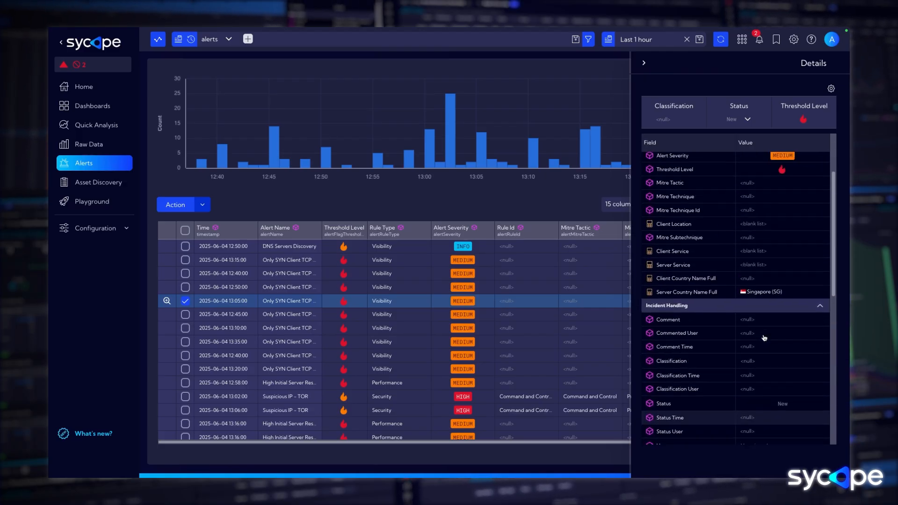
pyautogui.scroll(2, 764, 338)
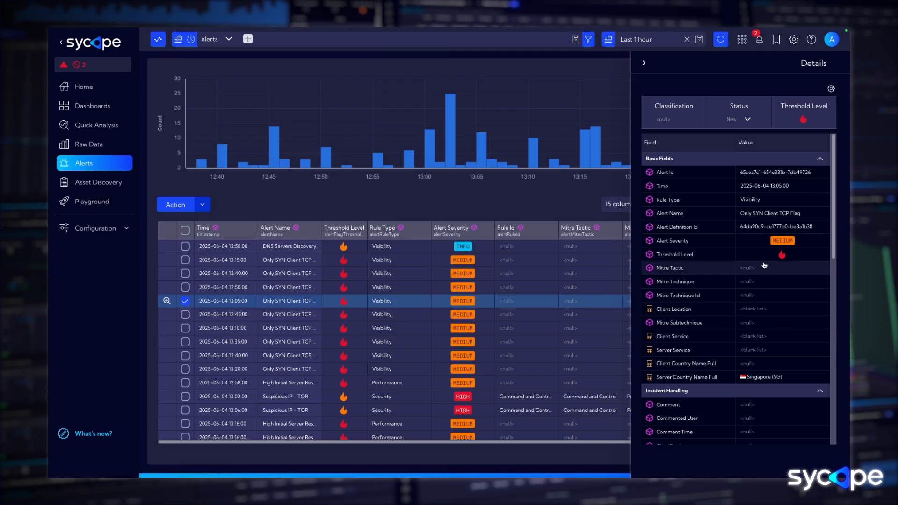
# Hide the empty rows in the alert's details, review the remaining fields and close the details.
pyautogui.click(831, 89)
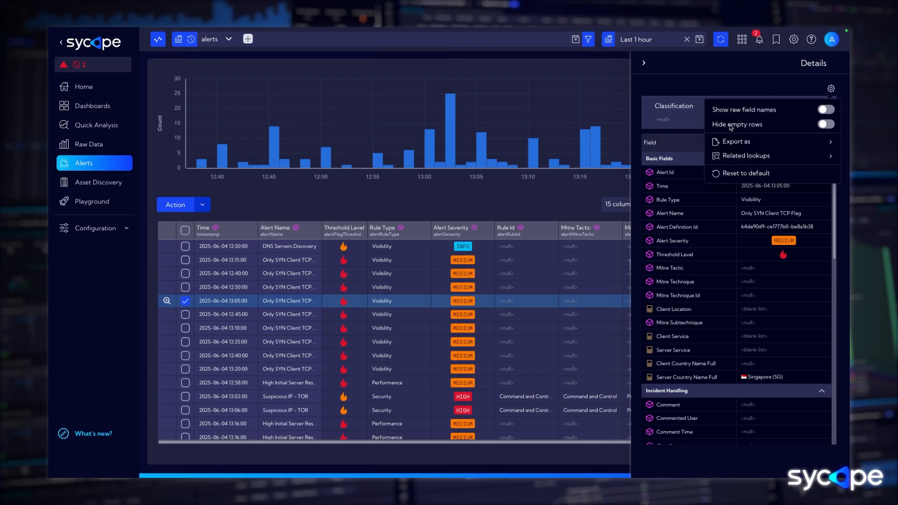
pyautogui.click(825, 124)
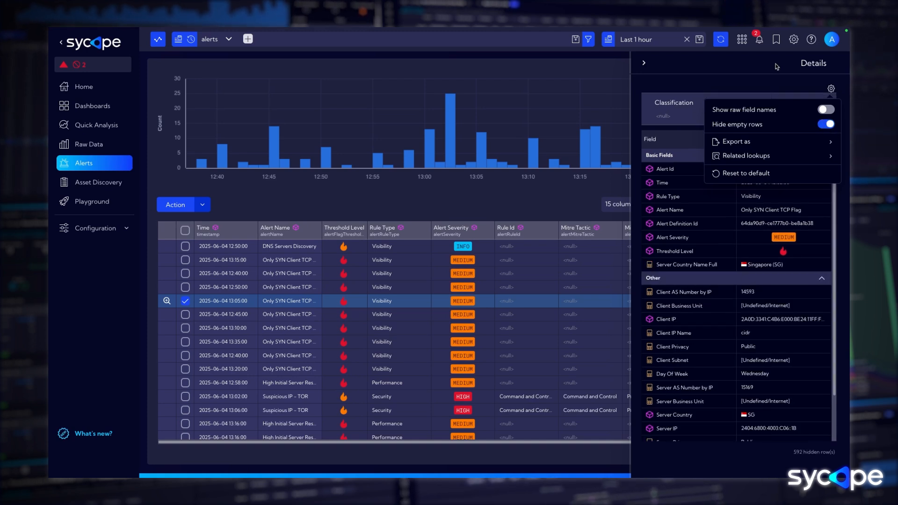
pyautogui.click(771, 80)
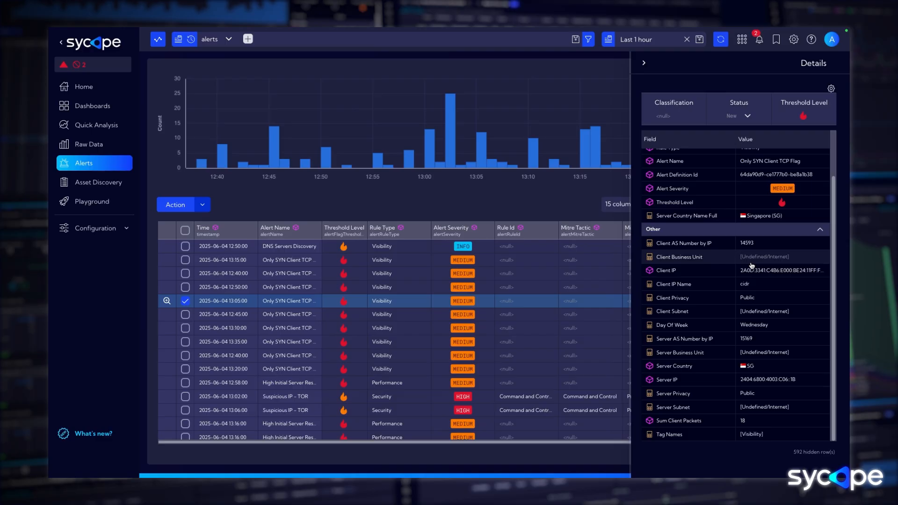
pyautogui.moveTo(750, 265)
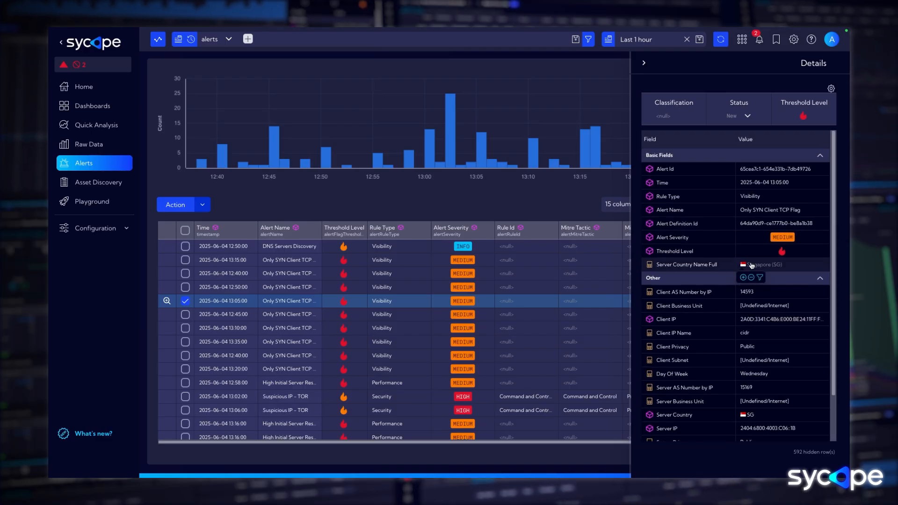
pyautogui.click(832, 88)
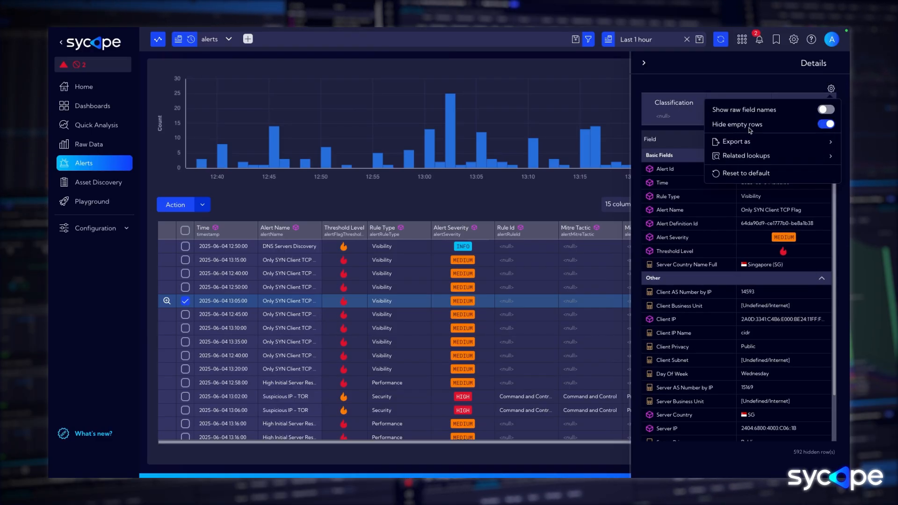
pyautogui.click(663, 71)
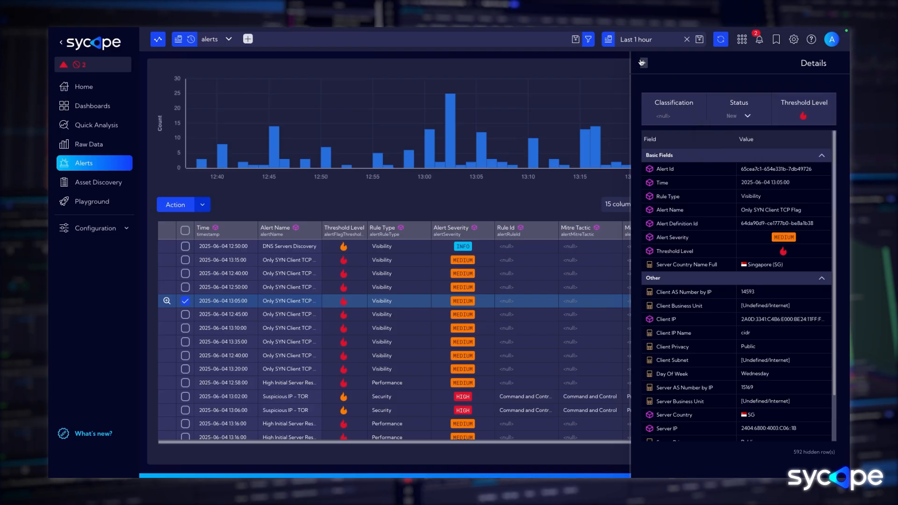
pyautogui.click(642, 63)
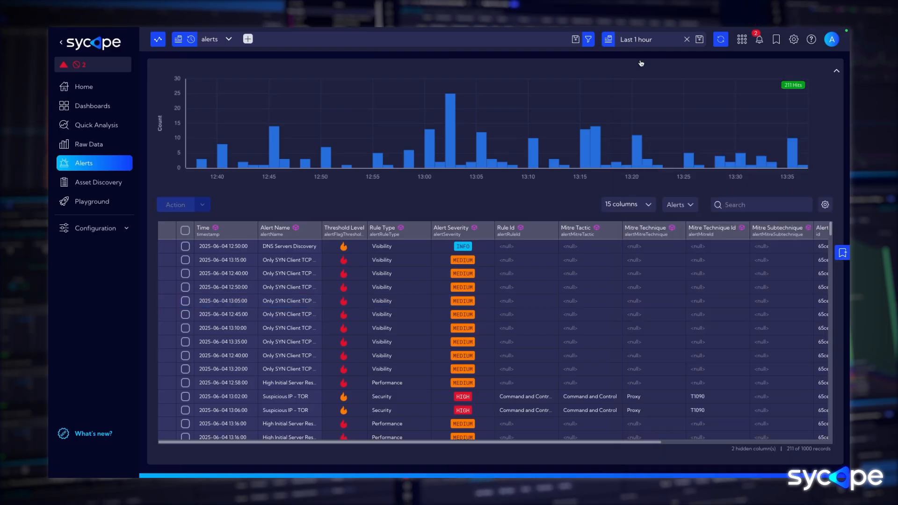
# Check the alerts table's display settings, including the option for hiding empty columns, and close them.
pyautogui.click(825, 204)
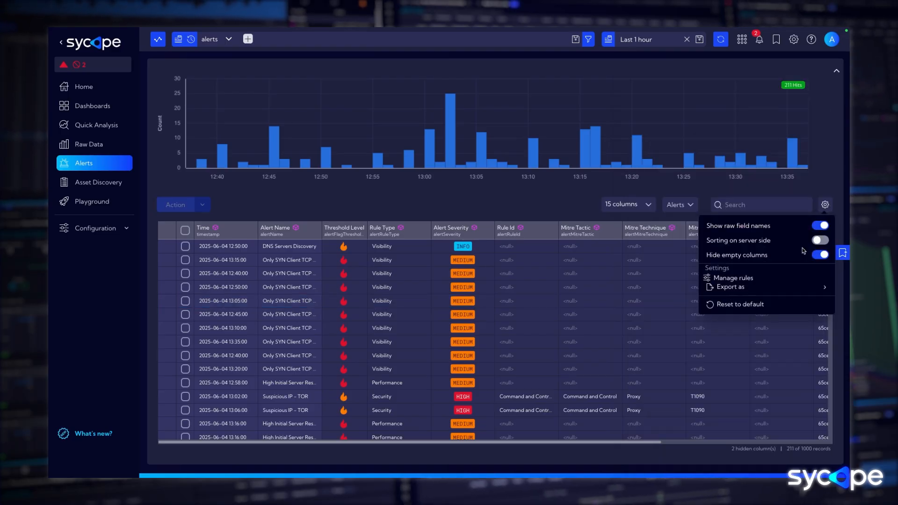
pyautogui.click(559, 207)
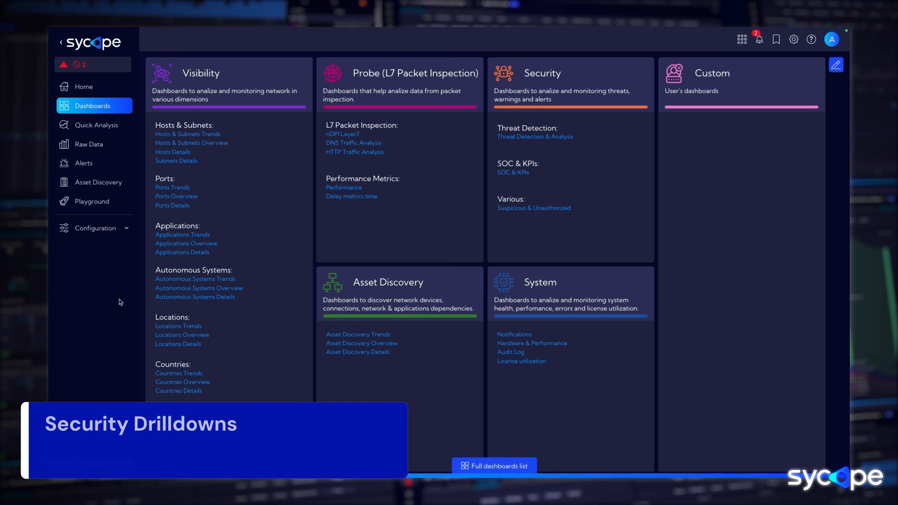
# Open the Ports Details dashboard and send server IP 2.17.240.129 to the AlienVault IP reputation service, accepting the external redirect.
pyautogui.click(173, 206)
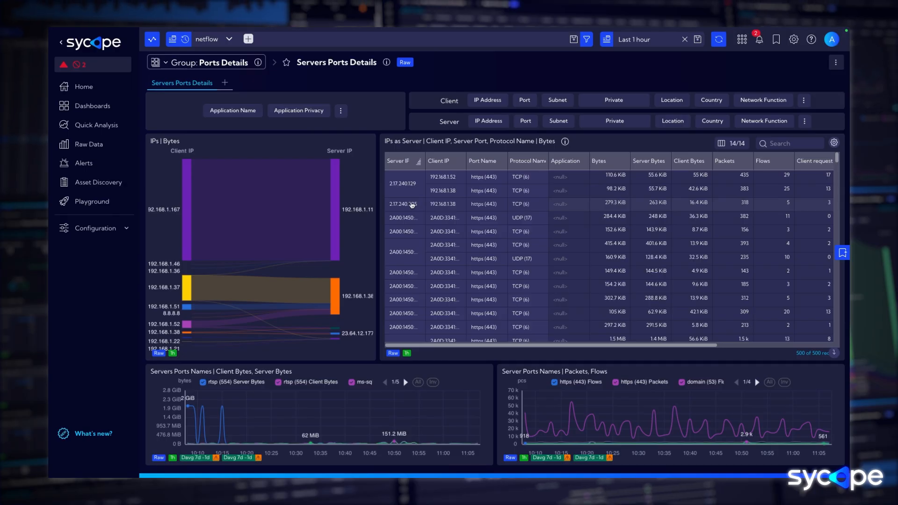
pyautogui.moveTo(413, 193)
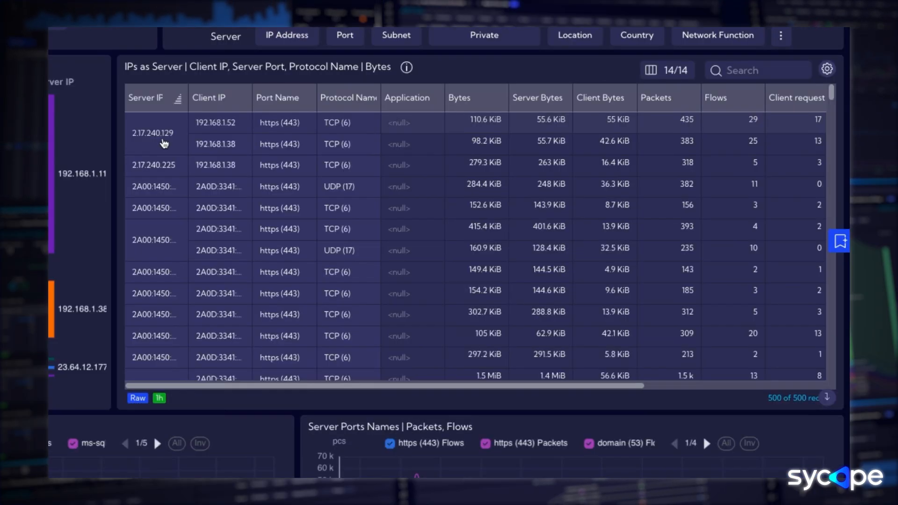
pyautogui.rightClick(409, 191)
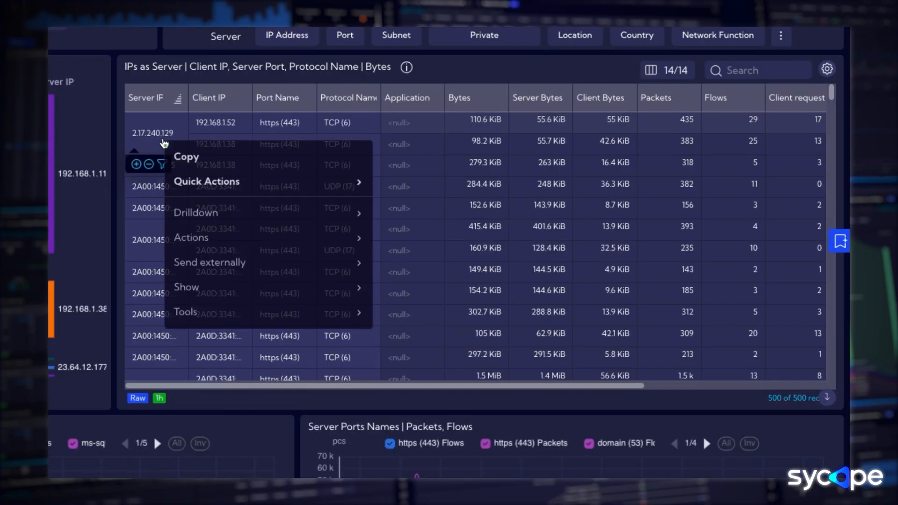
pyautogui.moveTo(223, 266)
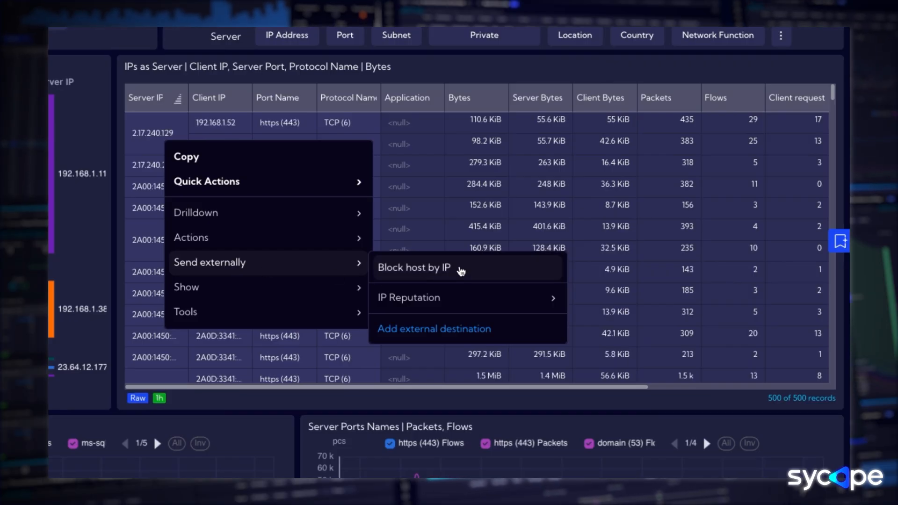
pyautogui.moveTo(456, 299)
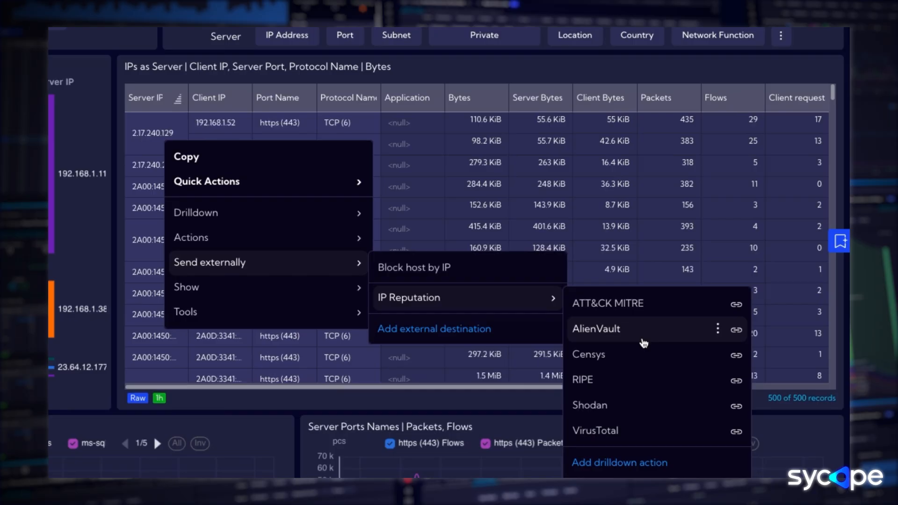
pyautogui.click(603, 329)
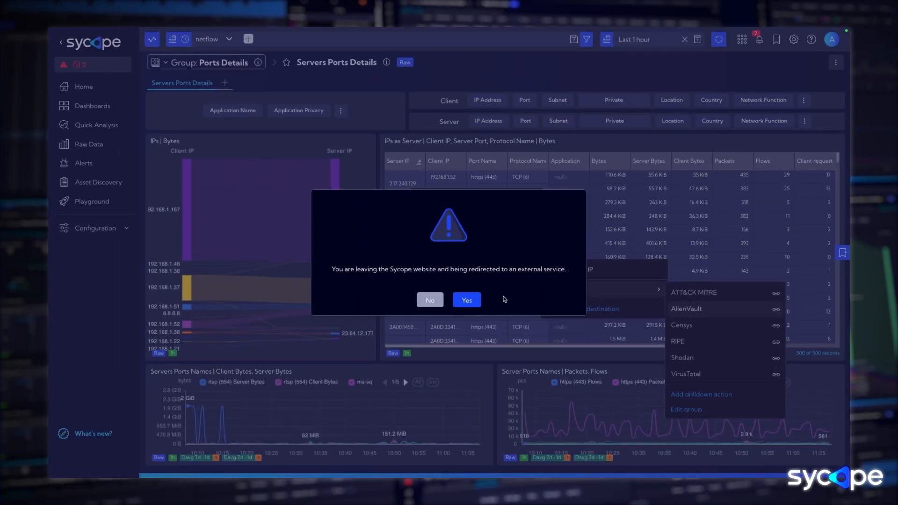
pyautogui.click(467, 302)
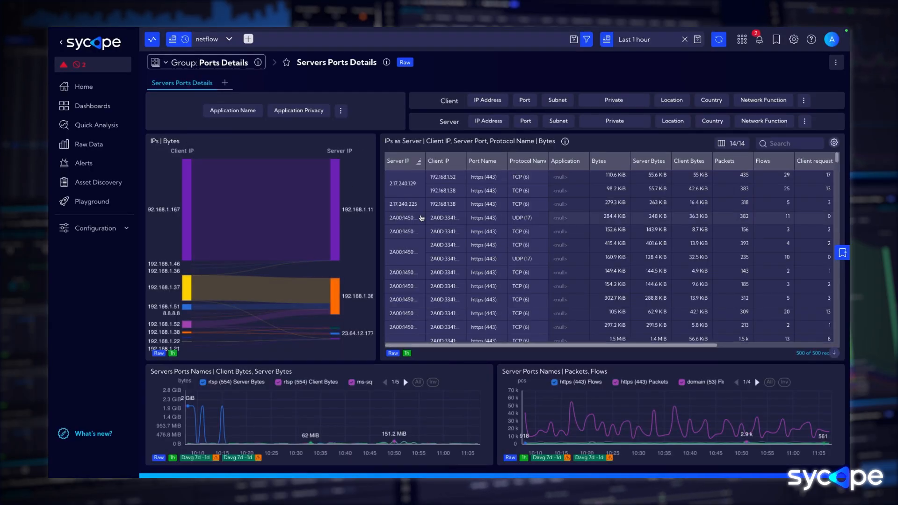
# Send server IP 2.17.240.225 to the AlienVault IP reputation service, accepting the external redirect.
pyautogui.moveTo(418, 207)
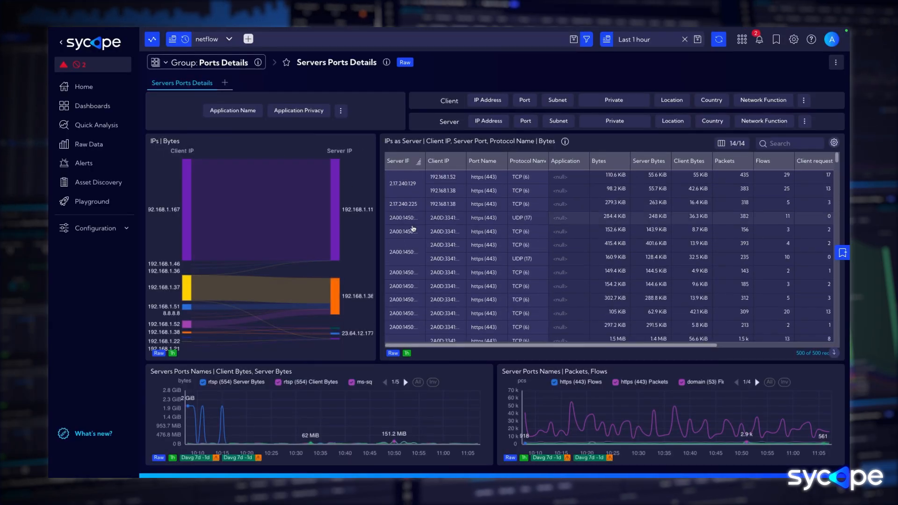
pyautogui.rightClick(414, 206)
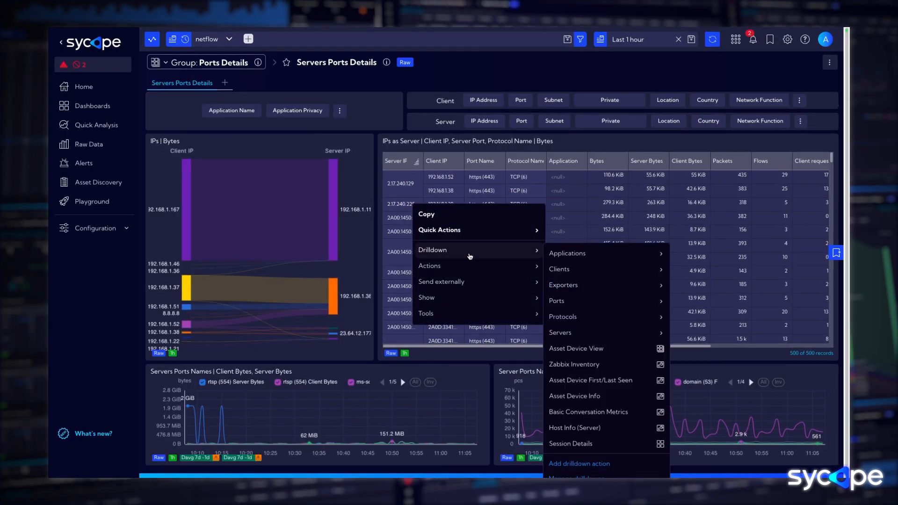
pyautogui.moveTo(459, 282)
pyautogui.moveTo(455, 304)
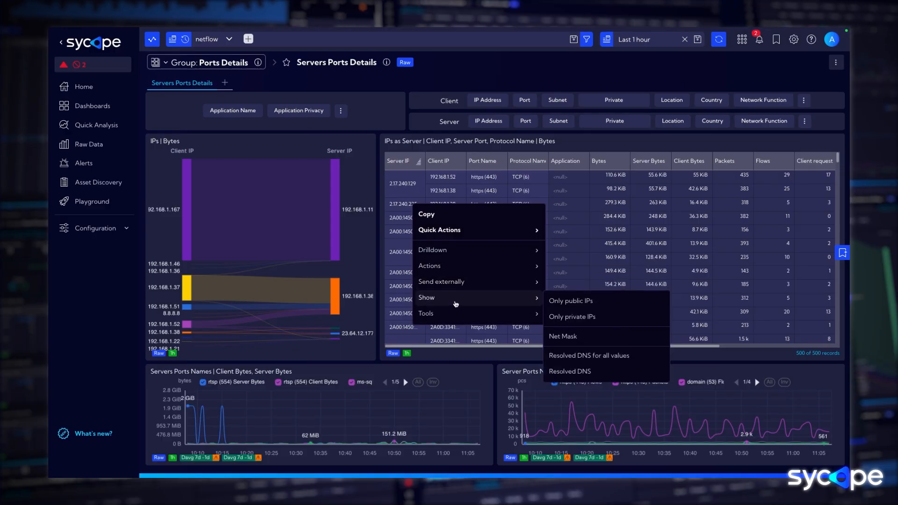
pyautogui.moveTo(608, 304)
pyautogui.click(725, 326)
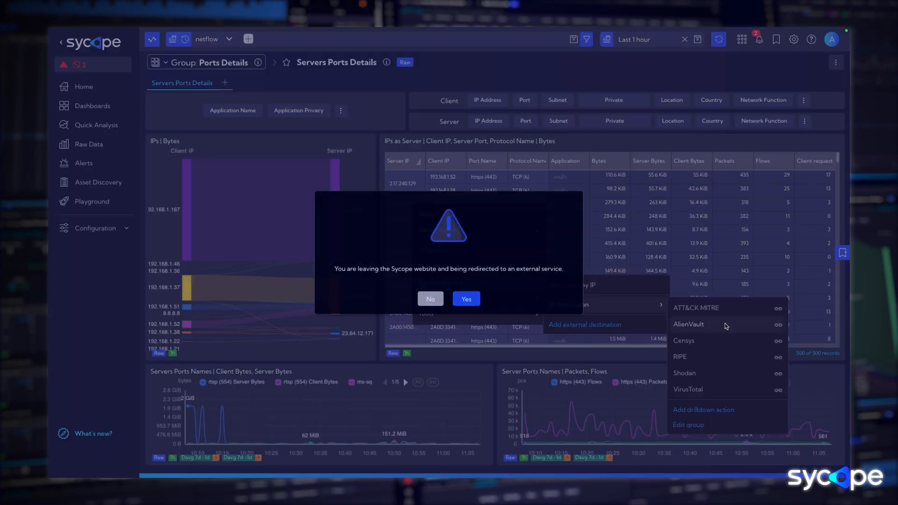
pyautogui.click(462, 300)
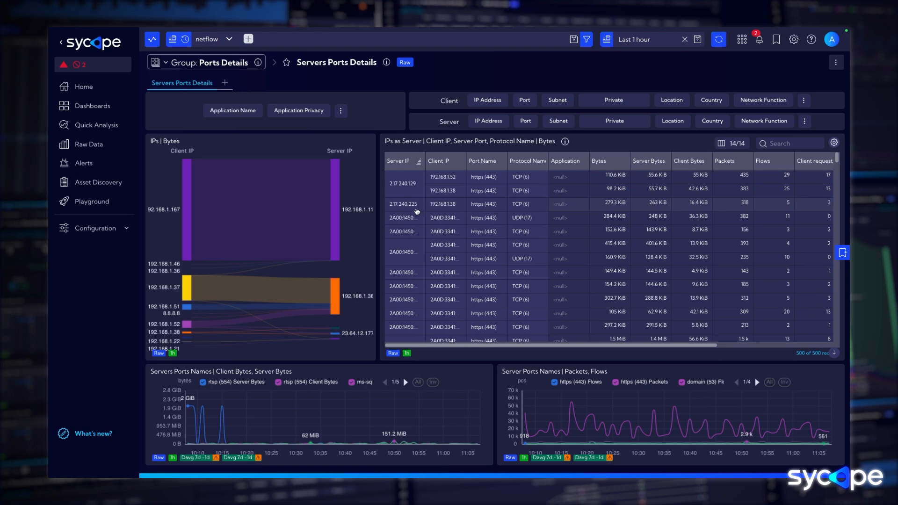
# Look up server IP 2.17.240.225 in the RIPE Database, read through the search results and close the page.
pyautogui.rightClick(411, 208)
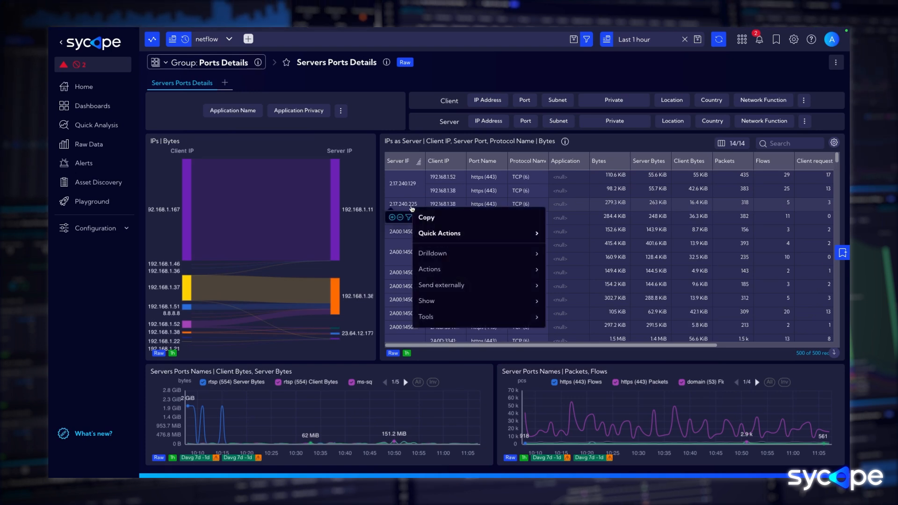
pyautogui.moveTo(473, 285)
pyautogui.moveTo(608, 309)
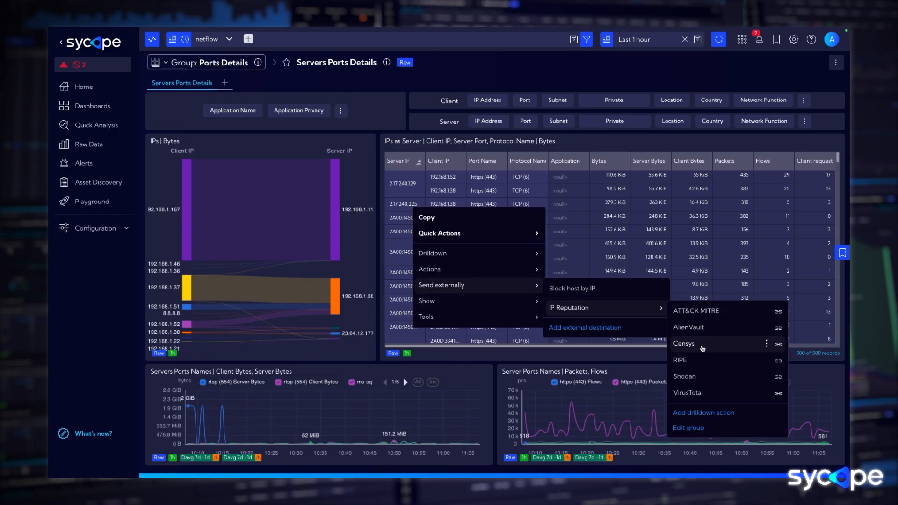
pyautogui.click(697, 364)
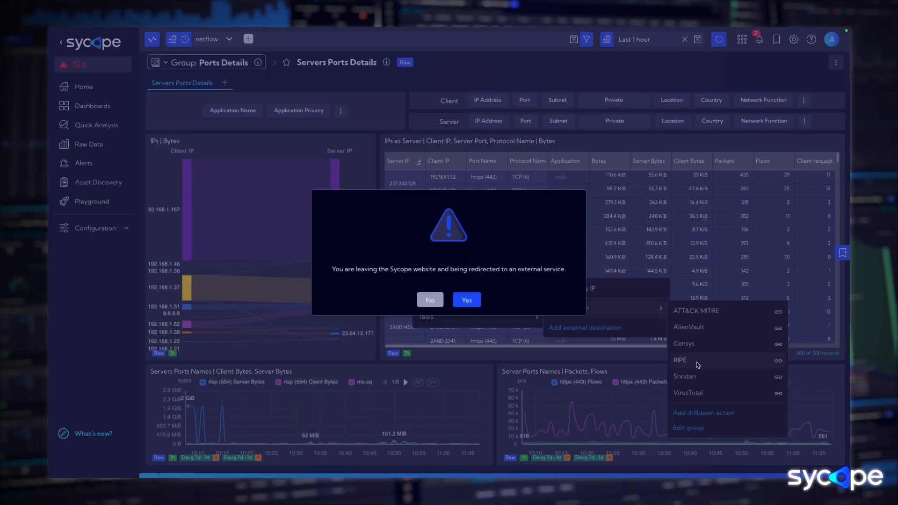
pyautogui.click(466, 302)
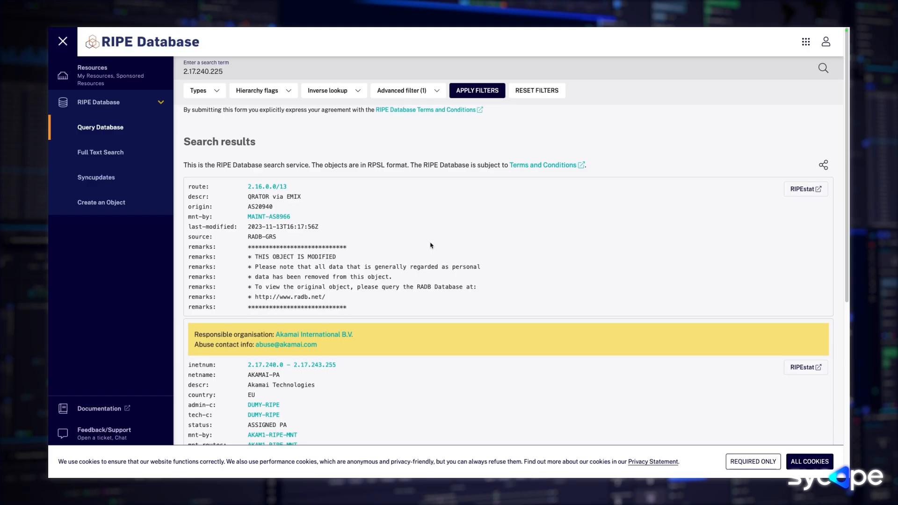
pyautogui.scroll(-3, 421, 243)
pyautogui.scroll(-2, 431, 246)
pyautogui.scroll(5, 430, 244)
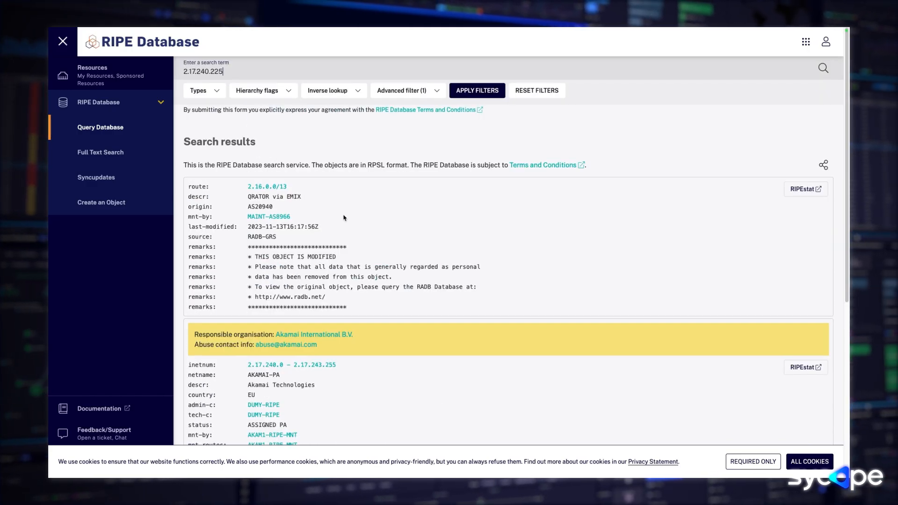
pyautogui.press('super+w')
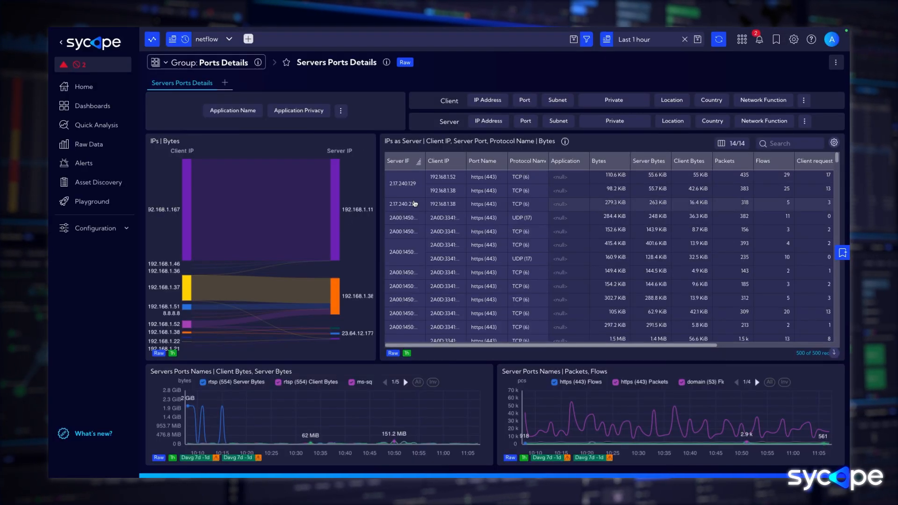
# Assign the alert for server 211.75.210.221 to the third listed user and the alert for server 146.75.122.172 to the second listed user.
pyautogui.moveTo(414, 205)
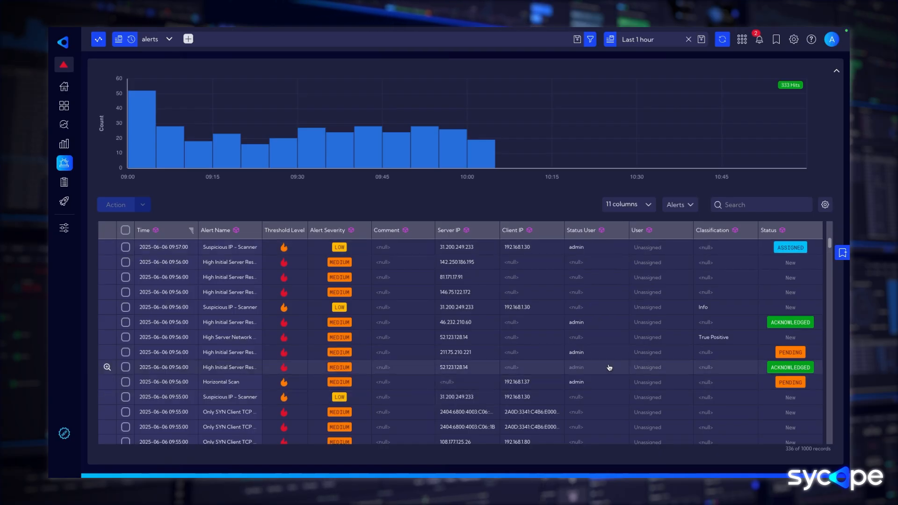
pyautogui.click(672, 353)
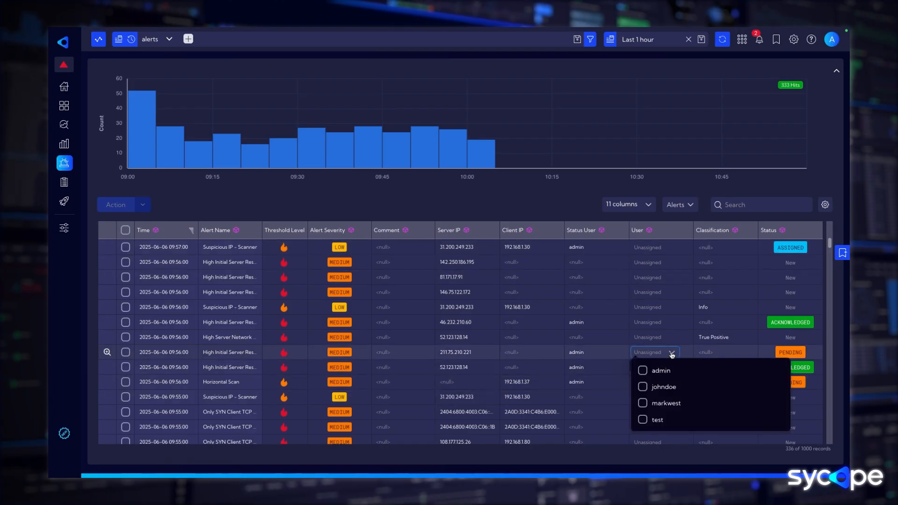
pyautogui.click(643, 403)
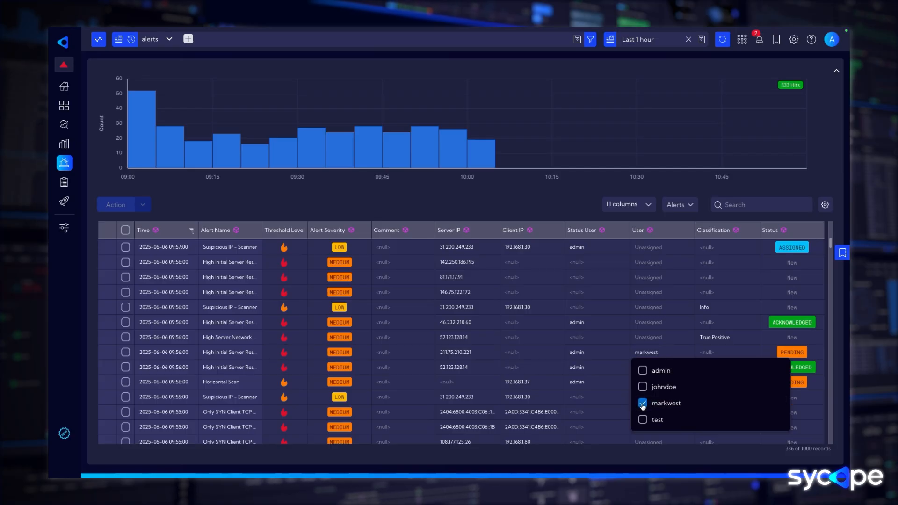
pyautogui.click(665, 453)
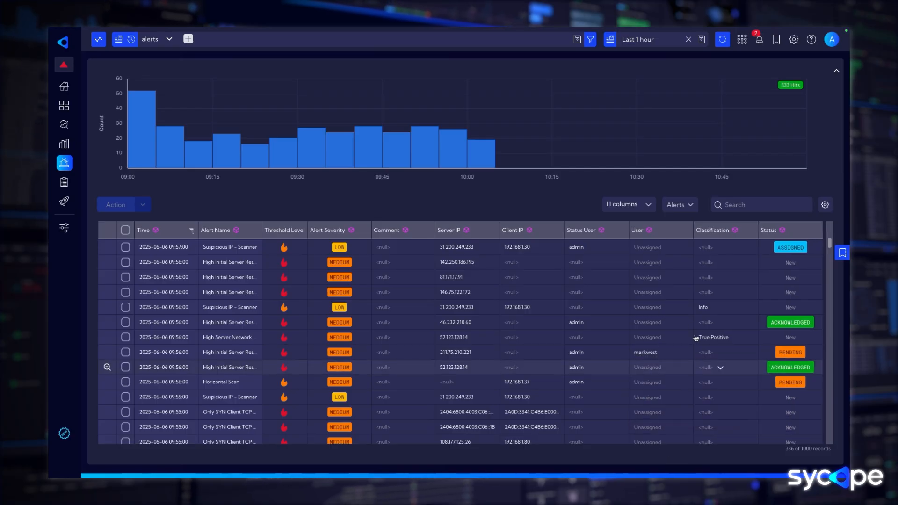
pyautogui.click(672, 293)
pyautogui.click(643, 327)
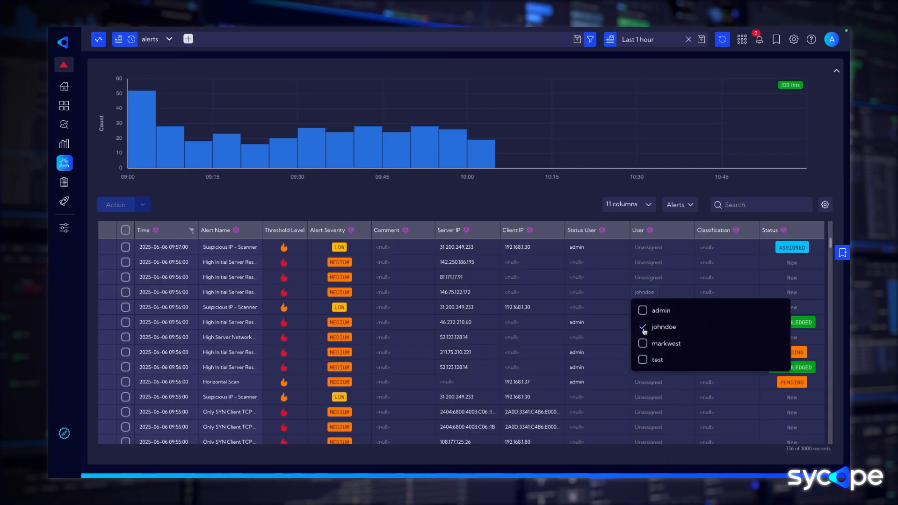
pyautogui.click(646, 456)
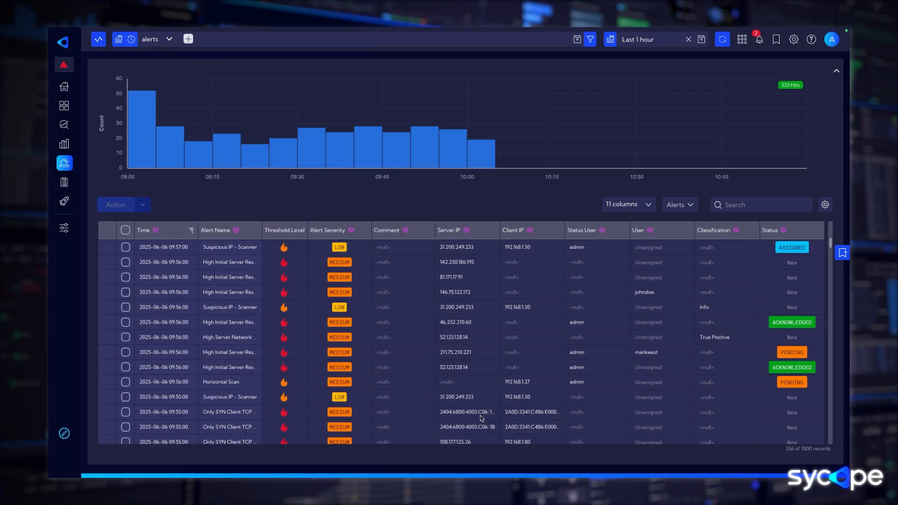
# Bulk-assign the alerts for servers 31.200.249.233 (09:57), 142.250.186.195, 81.171.17.91 and the two first Only SYN Client TCP alerts to the user assigned to 146.75.122.172.
pyautogui.click(125, 427)
pyautogui.click(125, 412)
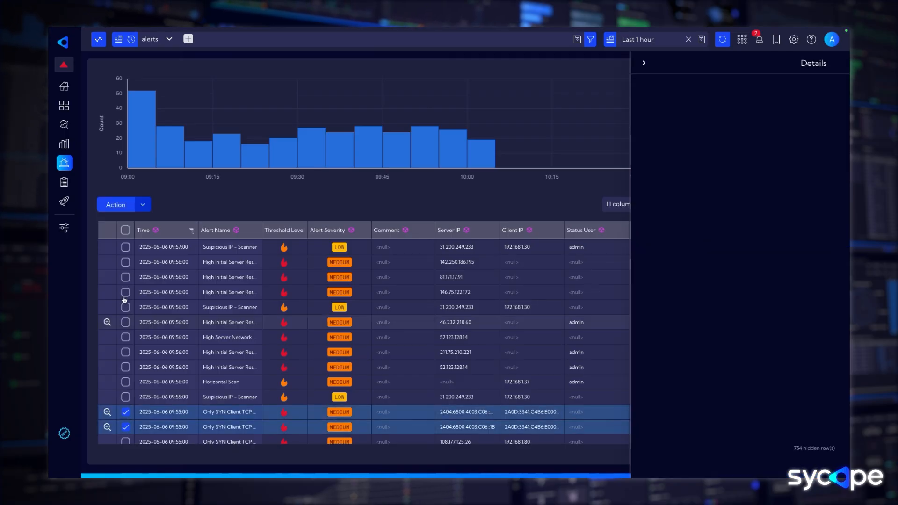
pyautogui.click(125, 247)
pyautogui.click(125, 262)
pyautogui.click(126, 277)
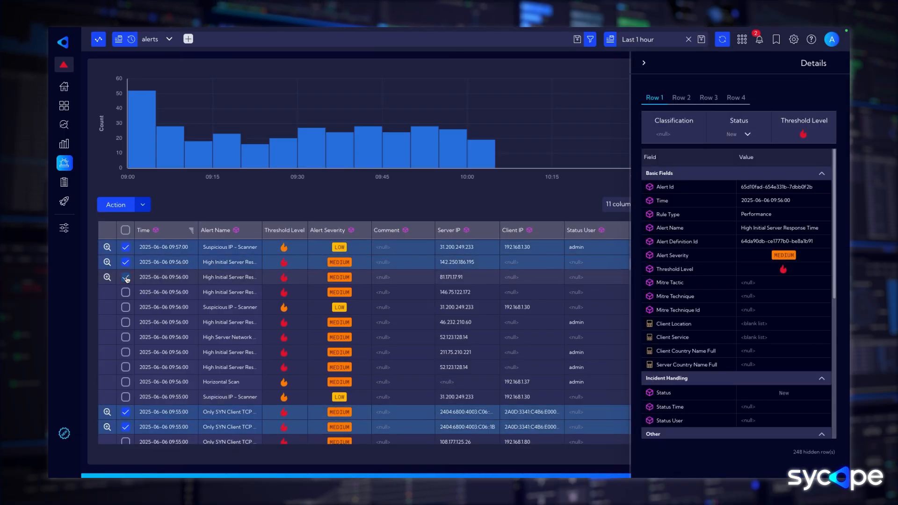
pyautogui.click(143, 205)
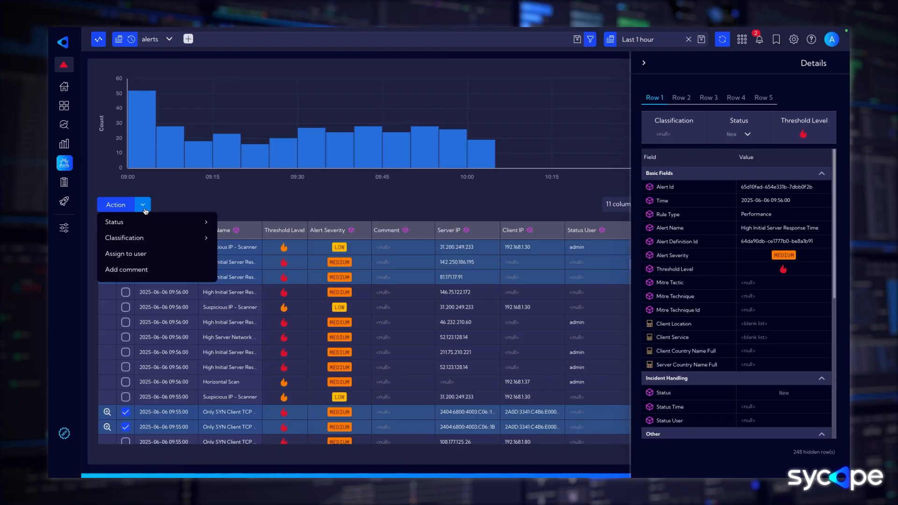
pyautogui.click(155, 254)
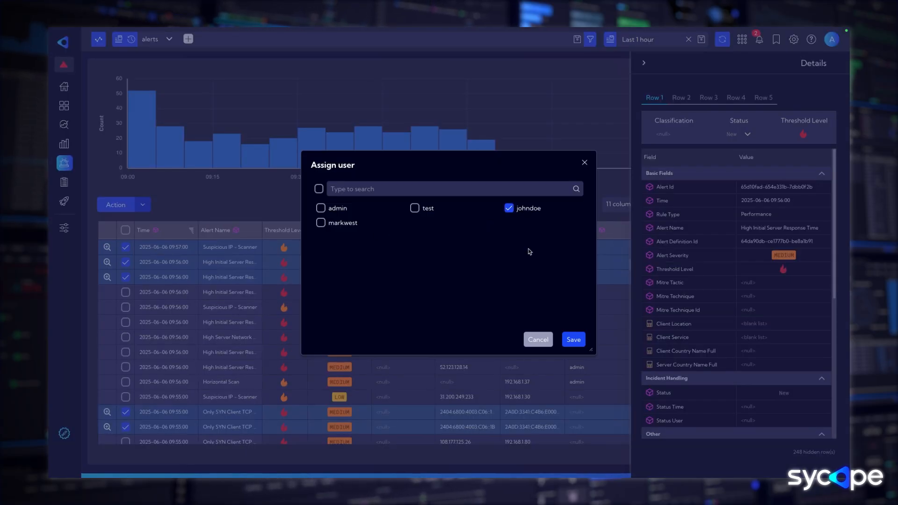
pyautogui.click(573, 339)
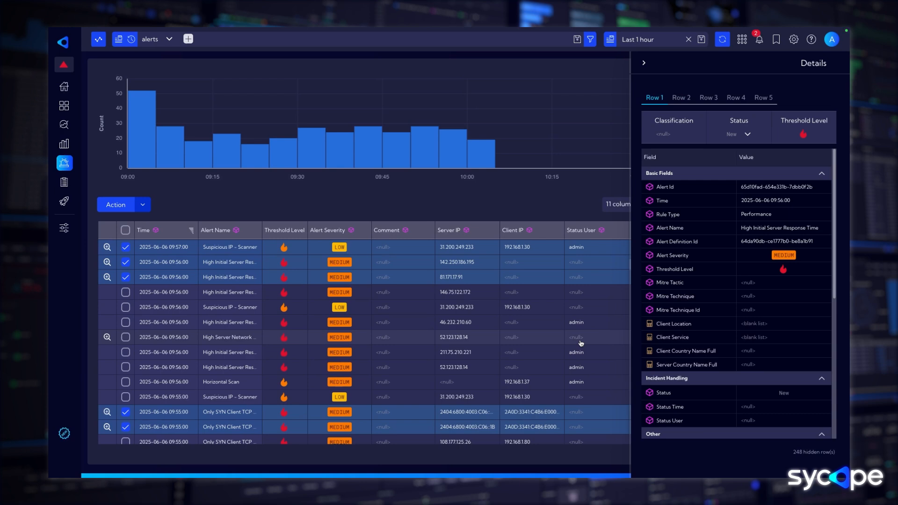
pyautogui.click(644, 63)
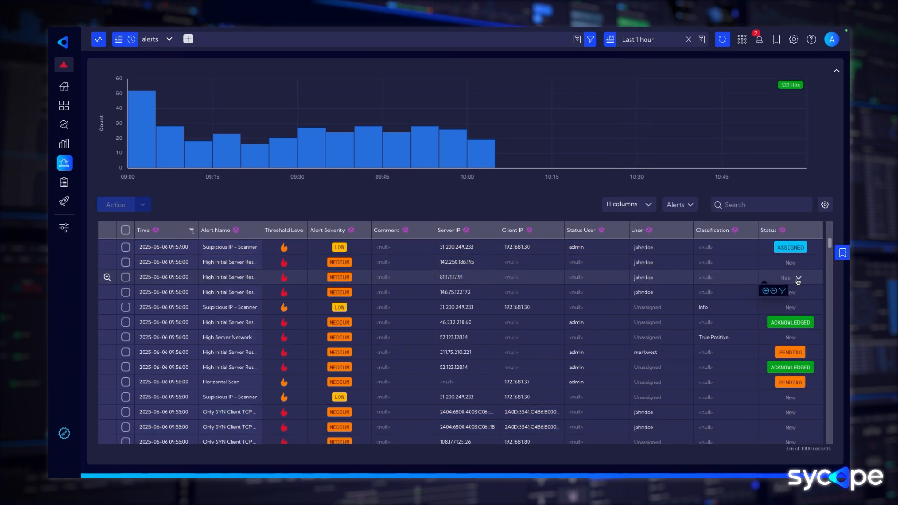
# Set the status of the alerts for servers 81.171.17.91, 146.75.122.172 and 142.250.186.195 to Acknowledged.
pyautogui.click(797, 279)
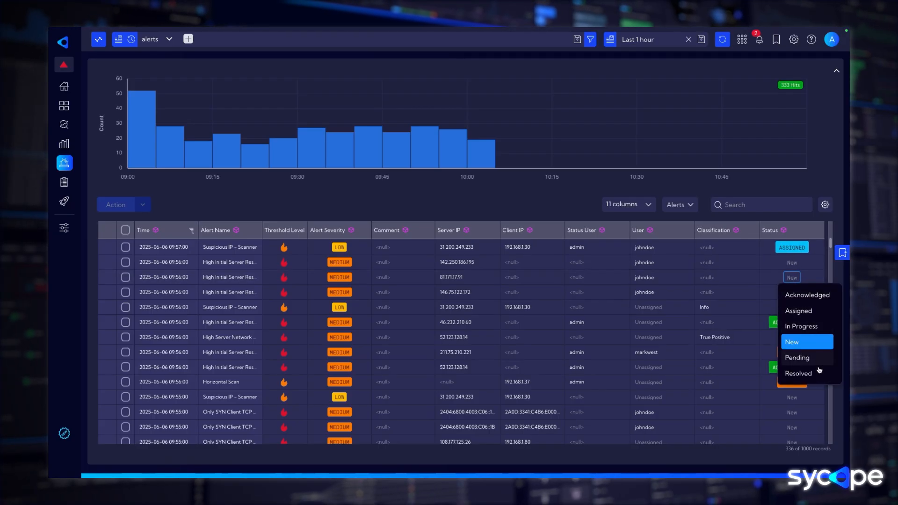
pyautogui.click(815, 297)
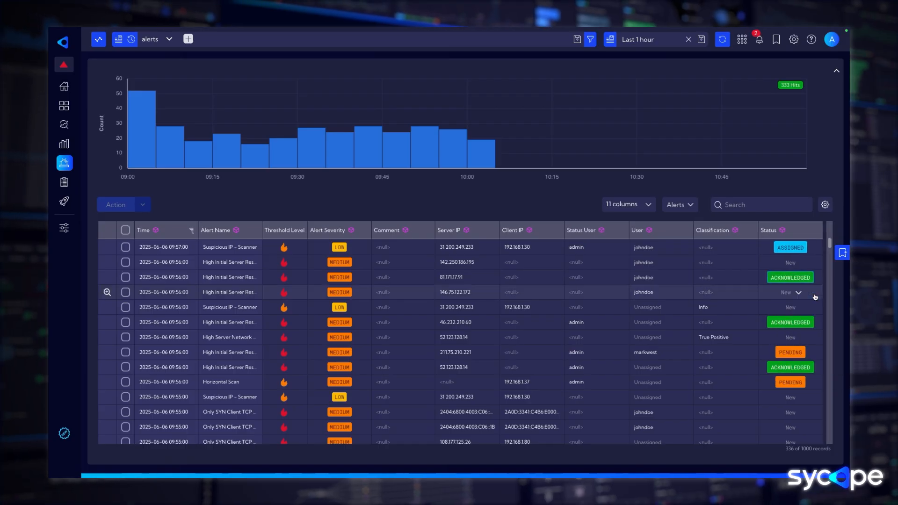
pyautogui.click(798, 293)
pyautogui.click(816, 311)
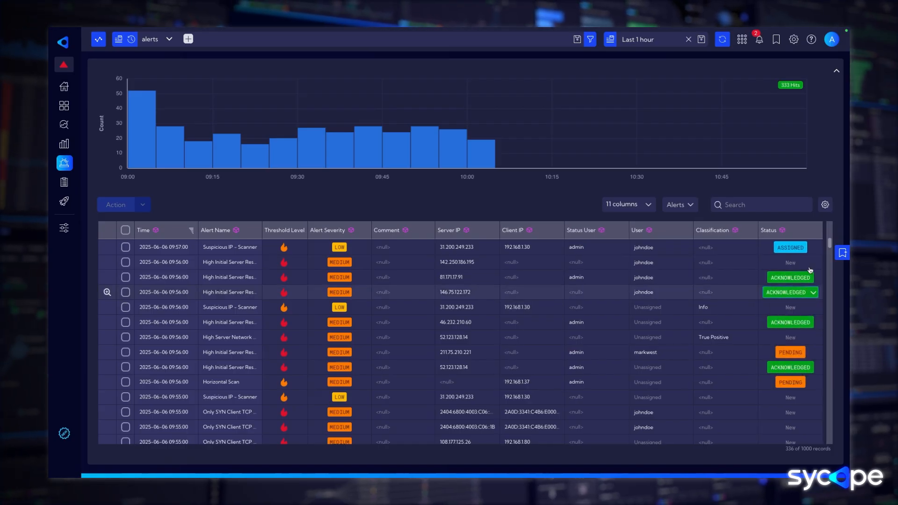
pyautogui.click(799, 266)
pyautogui.click(816, 282)
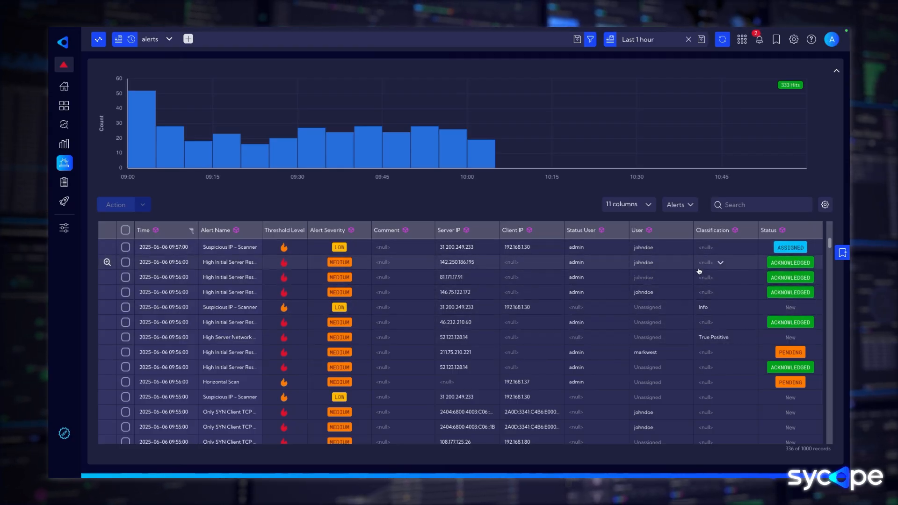
# Classify the alert for server 81.171.17.91 as True Positive and the alert for server 142.250.186.195 as False Positive.
pyautogui.click(720, 279)
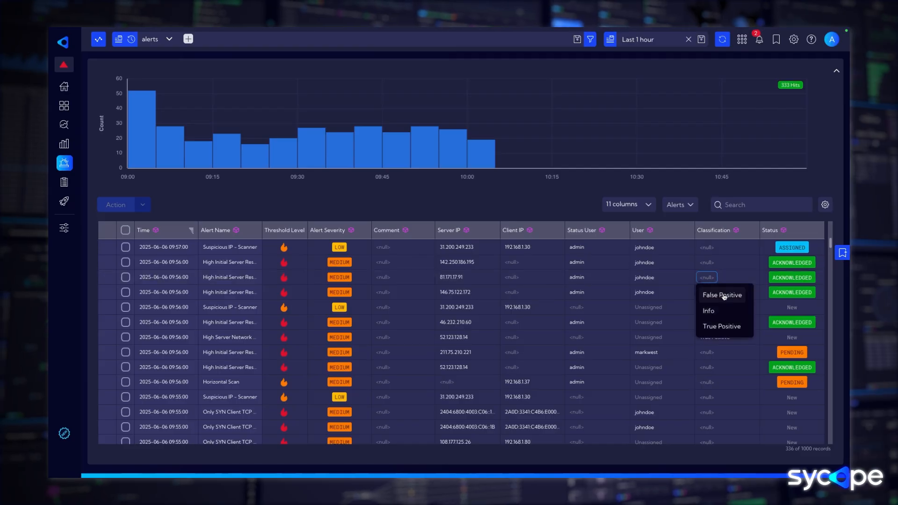
pyautogui.click(733, 327)
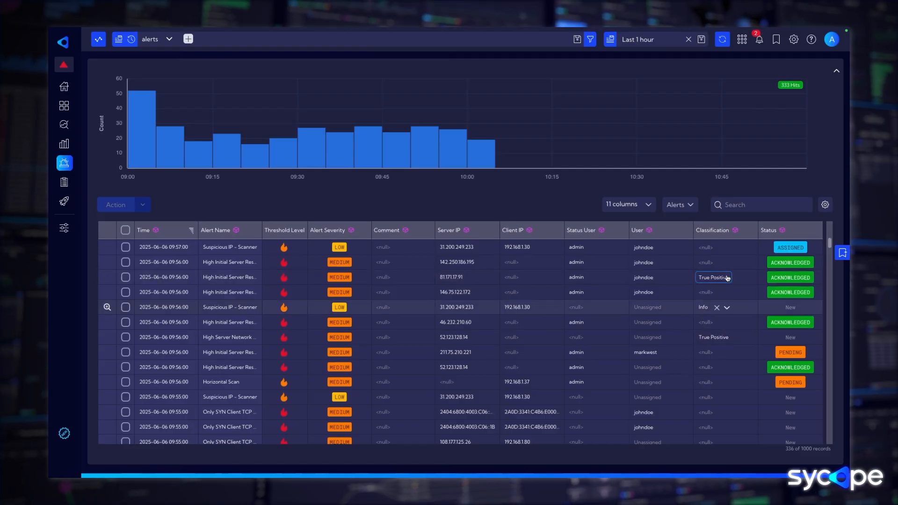
pyautogui.click(715, 262)
pyautogui.click(716, 282)
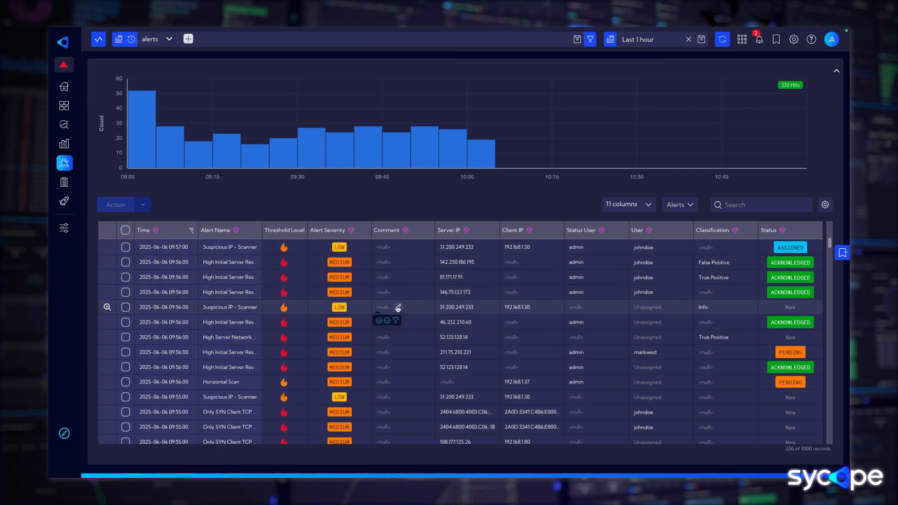
# Add the comment "i will take care of it" to the 09:56 Suspicious IP - Scanner alert and close its details.
pyautogui.click(398, 308)
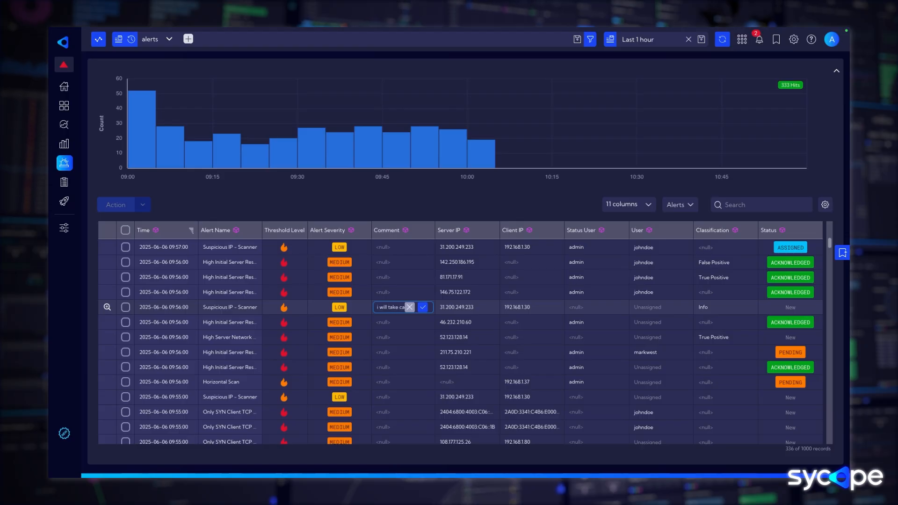
pyautogui.click(423, 307)
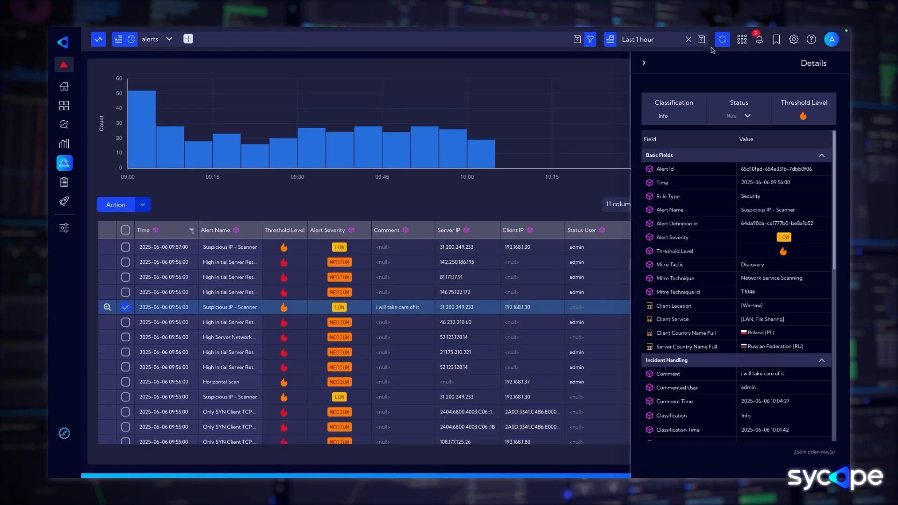
pyautogui.click(644, 63)
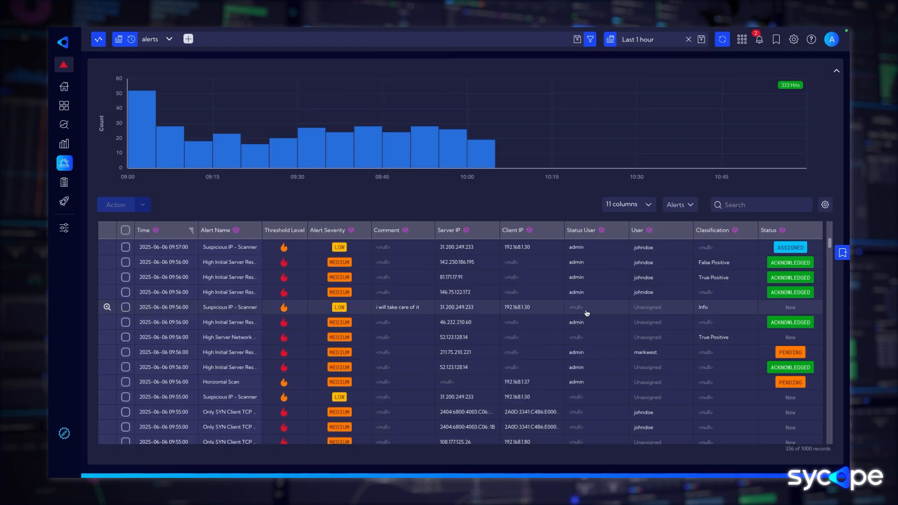
# Open the Alert Management dashboard group by searching the full dashboards list for "aler", and set its time range to This day.
pyautogui.scroll(3, 779, 316)
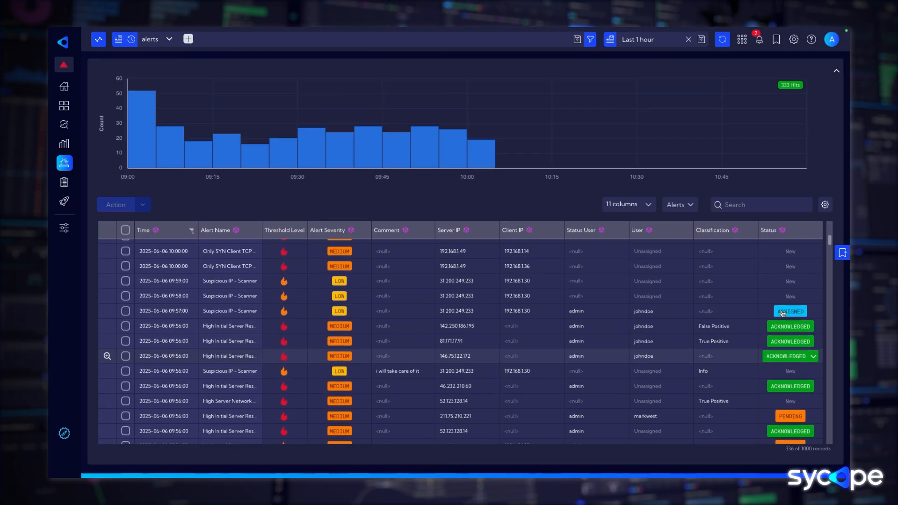
pyautogui.scroll(-4, 782, 313)
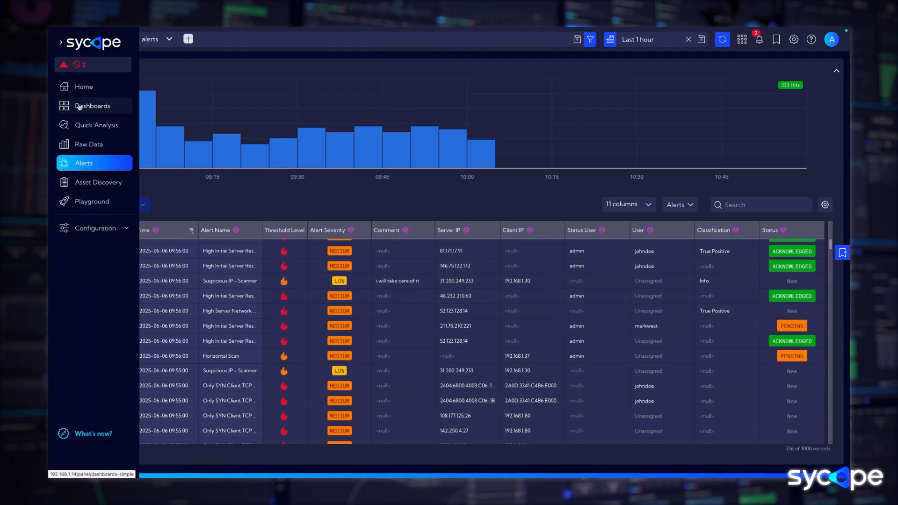
pyautogui.click(80, 107)
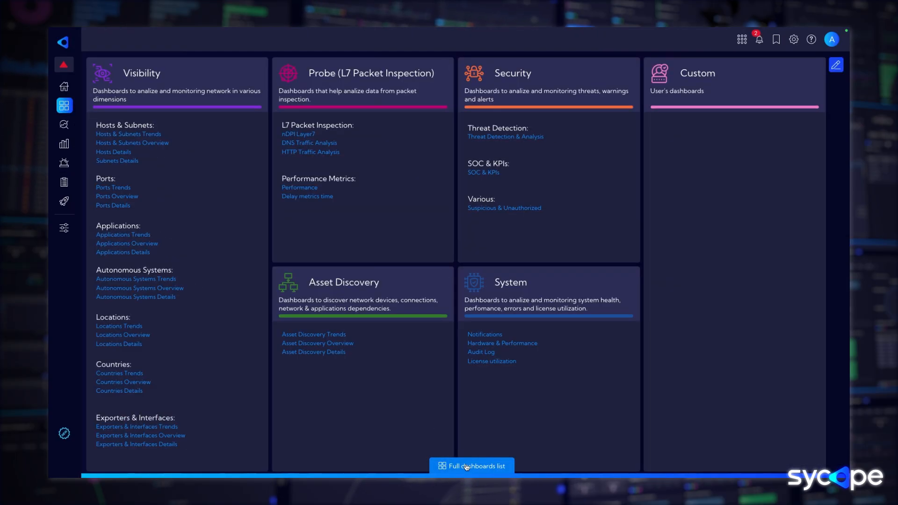
pyautogui.click(467, 466)
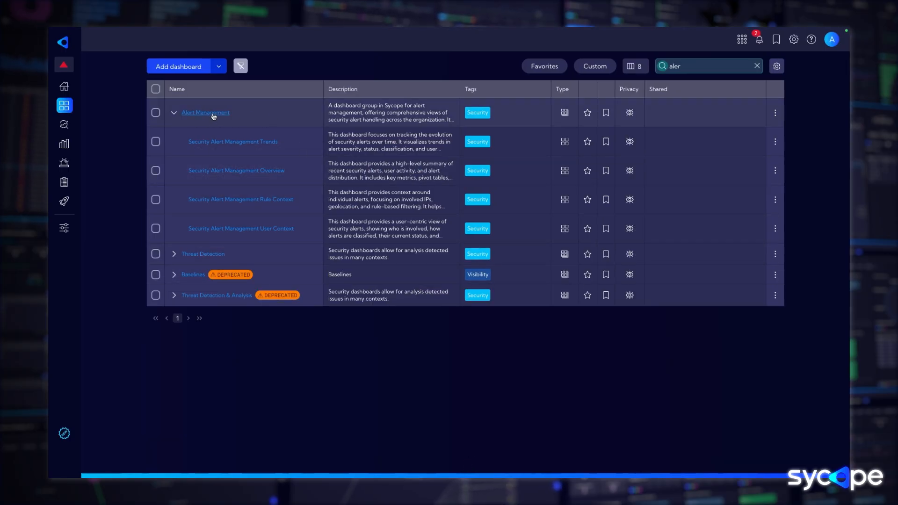
pyautogui.click(212, 114)
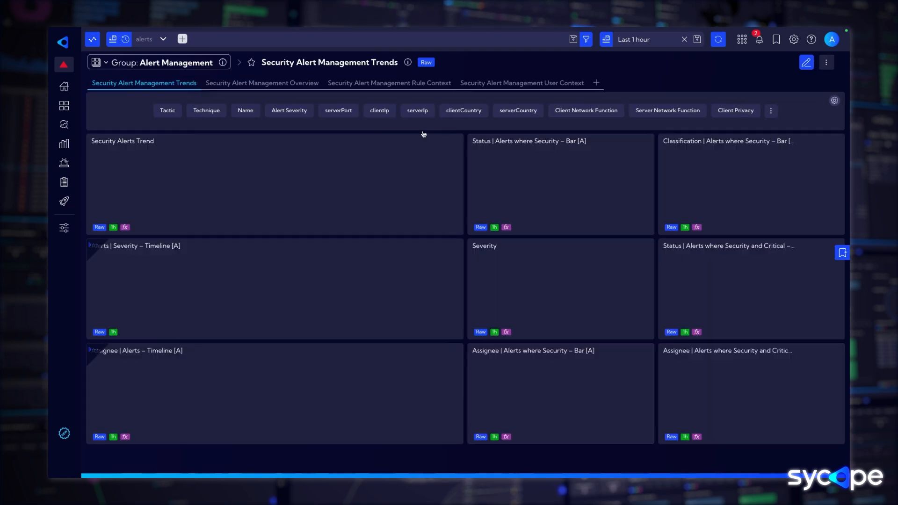
pyautogui.moveTo(644, 42)
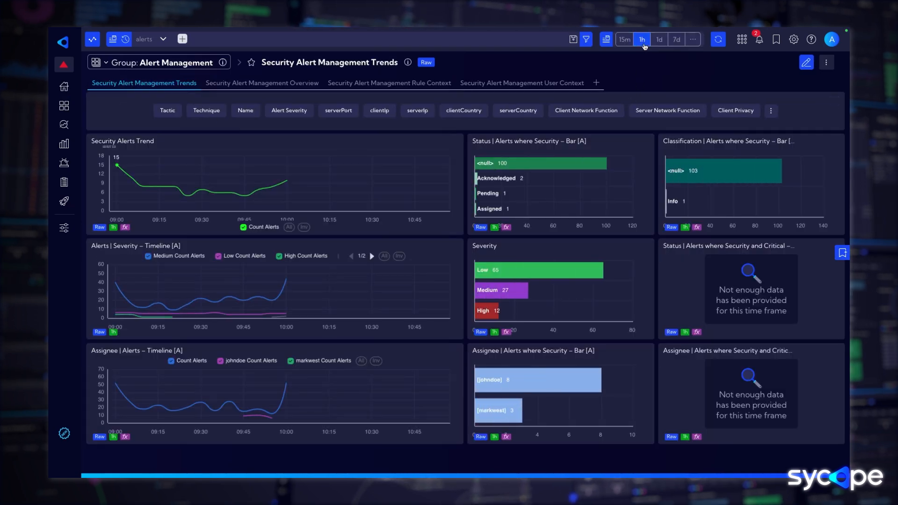
pyautogui.click(660, 42)
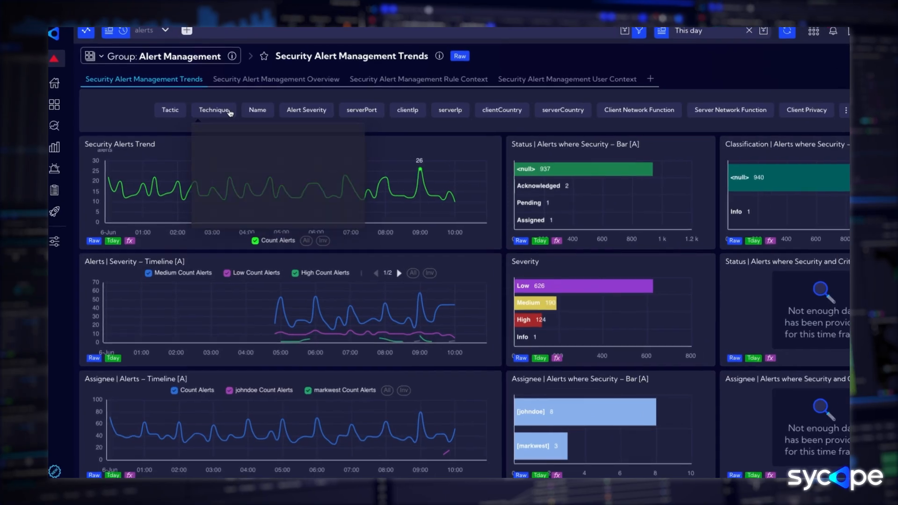
# Examine the Technique, Tactic, Name and serverIp filter values, and switch to the Security Alert Management Overview dashboard.
pyautogui.click(219, 111)
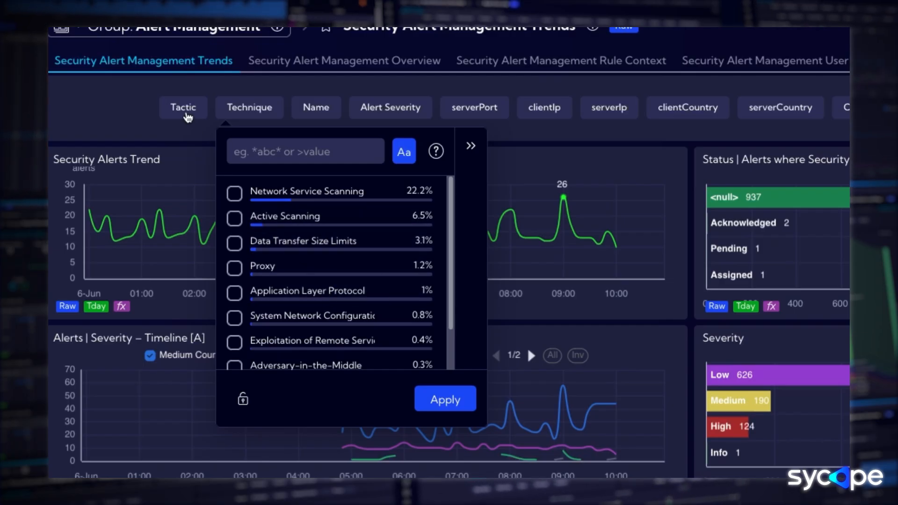
pyautogui.click(186, 115)
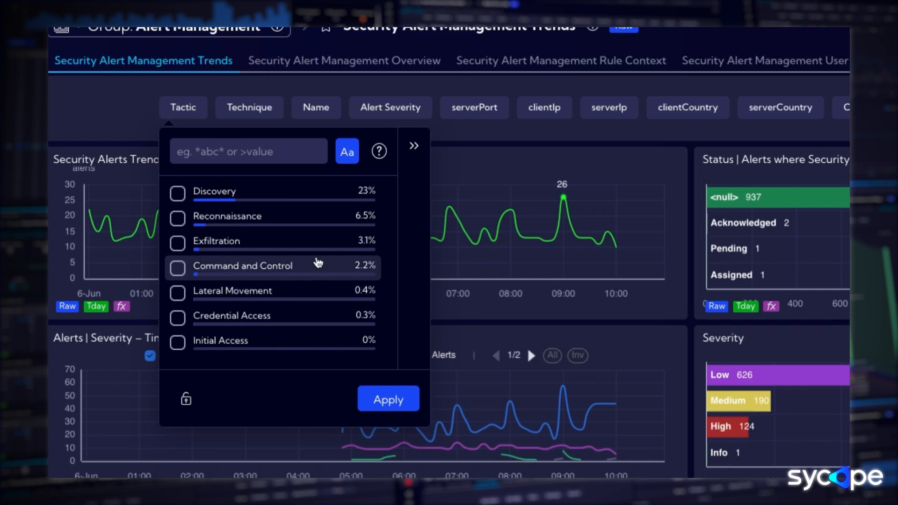
pyautogui.click(324, 111)
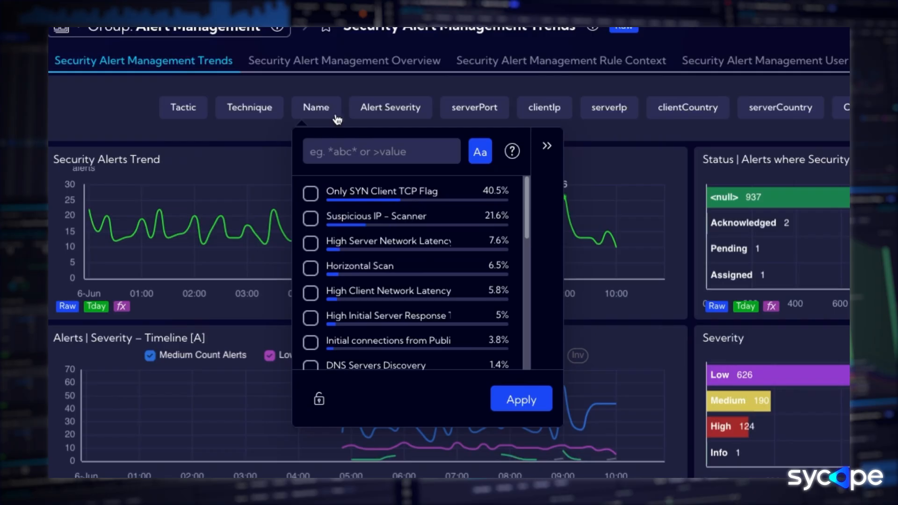
pyautogui.click(609, 107)
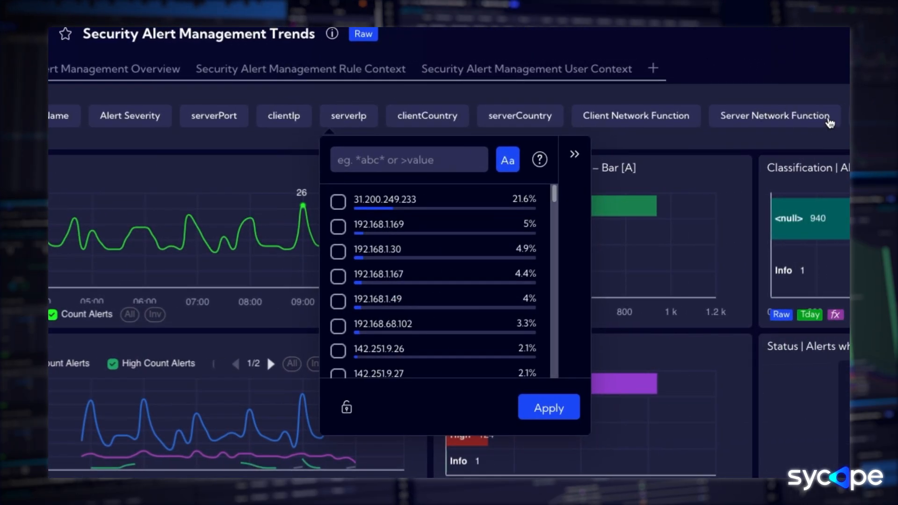
pyautogui.click(848, 81)
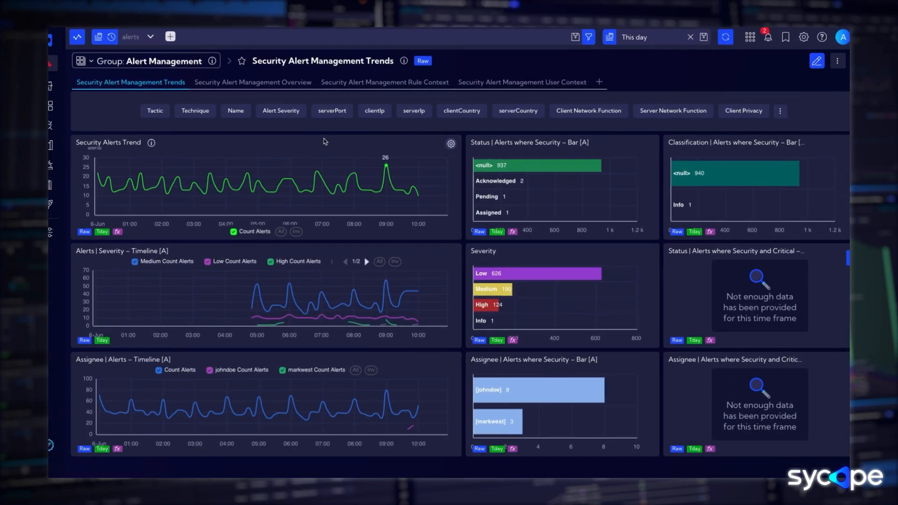
pyautogui.click(265, 87)
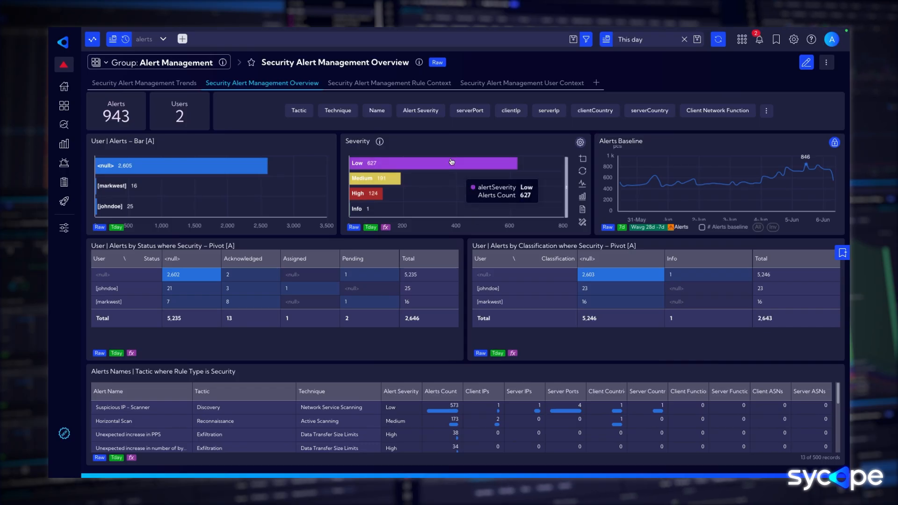
# Check the Technique filter values, and load the Security Alert Management Rule Context dashboard without selecting filters.
pyautogui.click(338, 111)
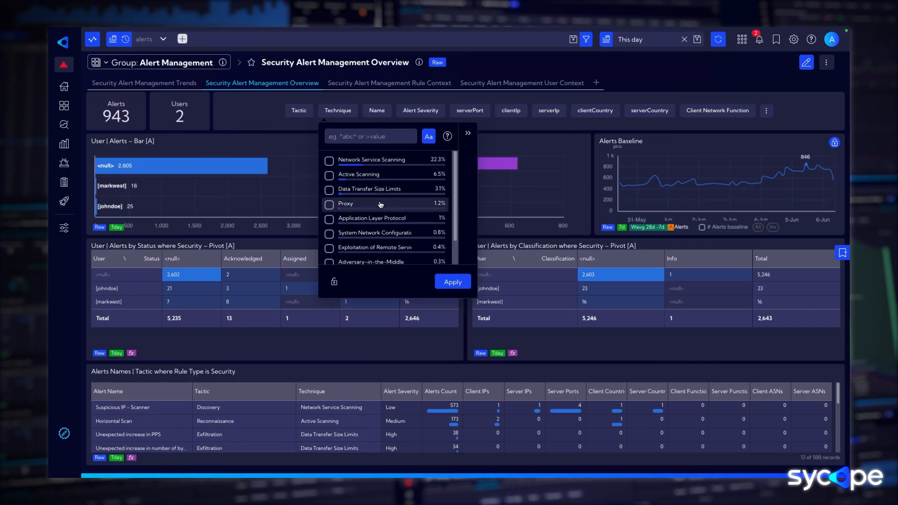
pyautogui.click(341, 113)
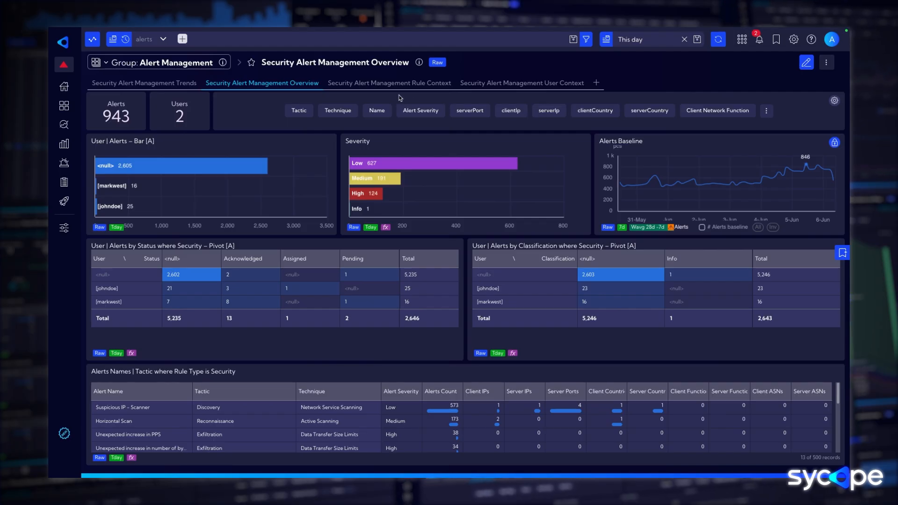
pyautogui.click(389, 84)
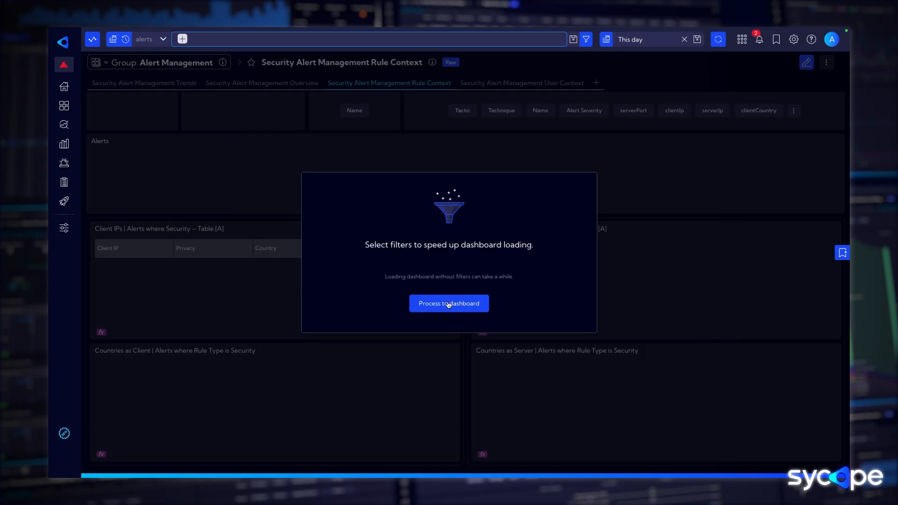
pyautogui.click(448, 305)
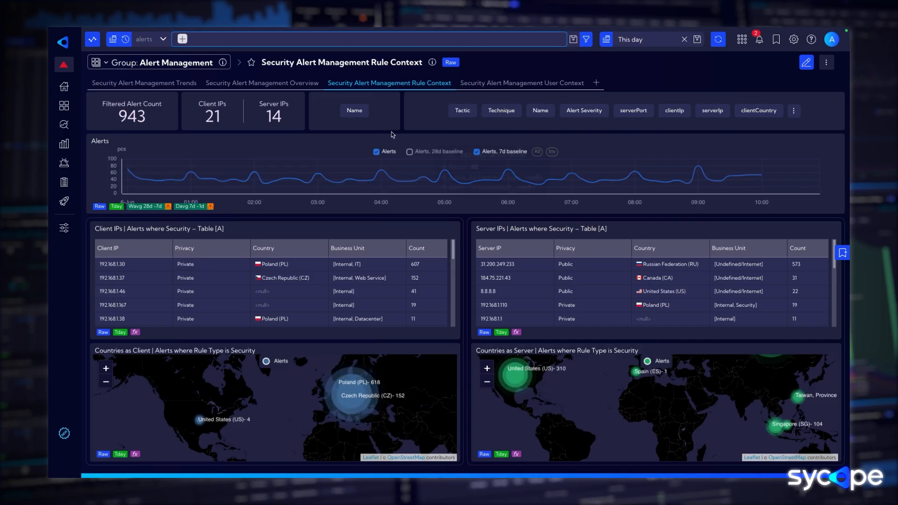
# Examine the Name filter values and the timelines behind the Server IPs and Filtered Alert Count figures.
pyautogui.click(362, 116)
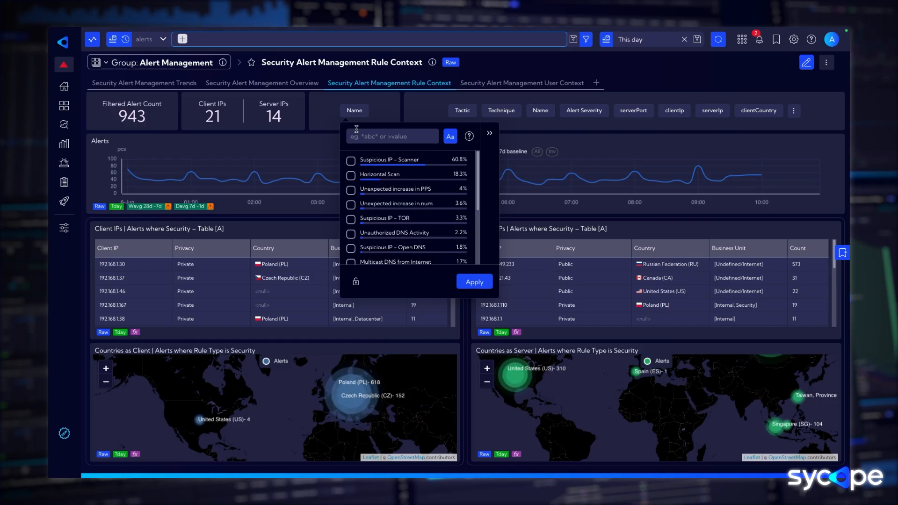
pyautogui.click(354, 114)
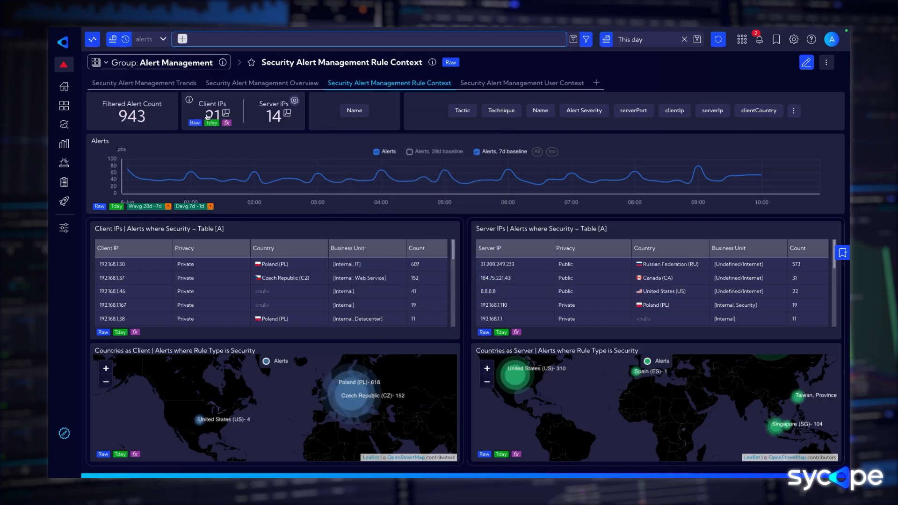
pyautogui.click(287, 113)
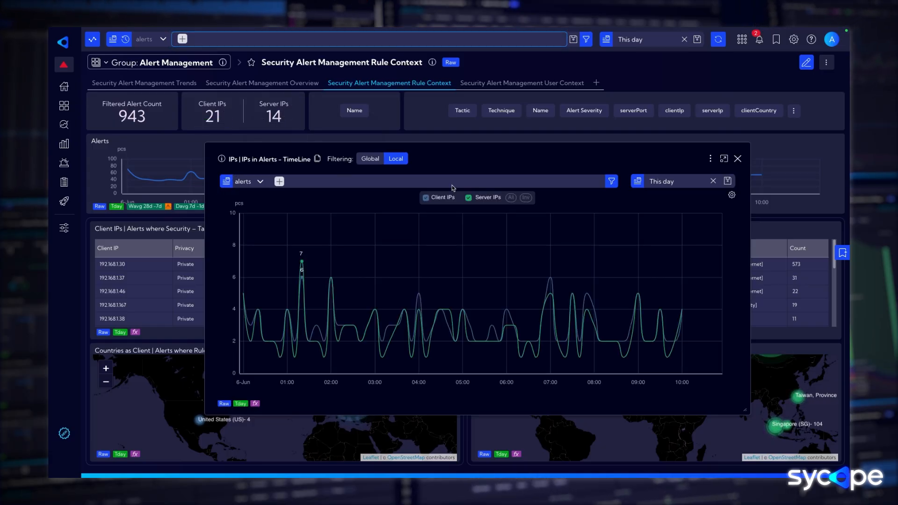
pyautogui.moveTo(622, 202)
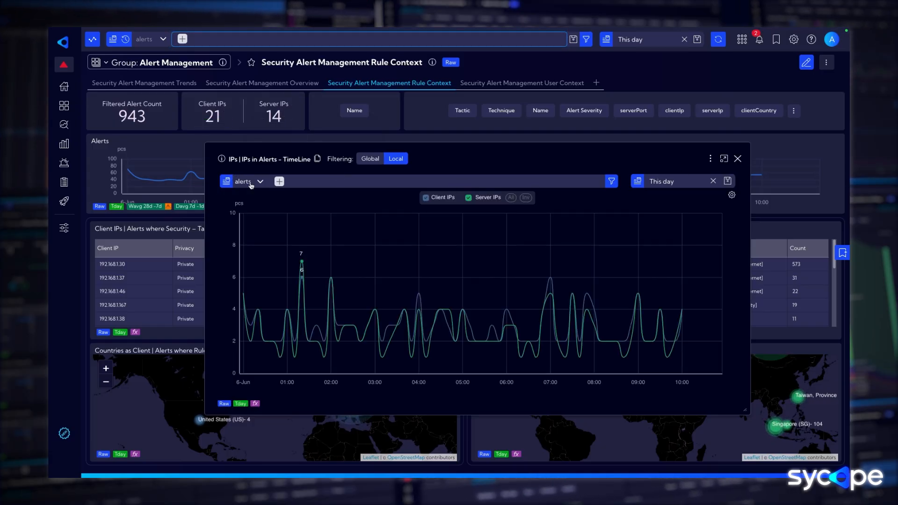
pyautogui.click(738, 159)
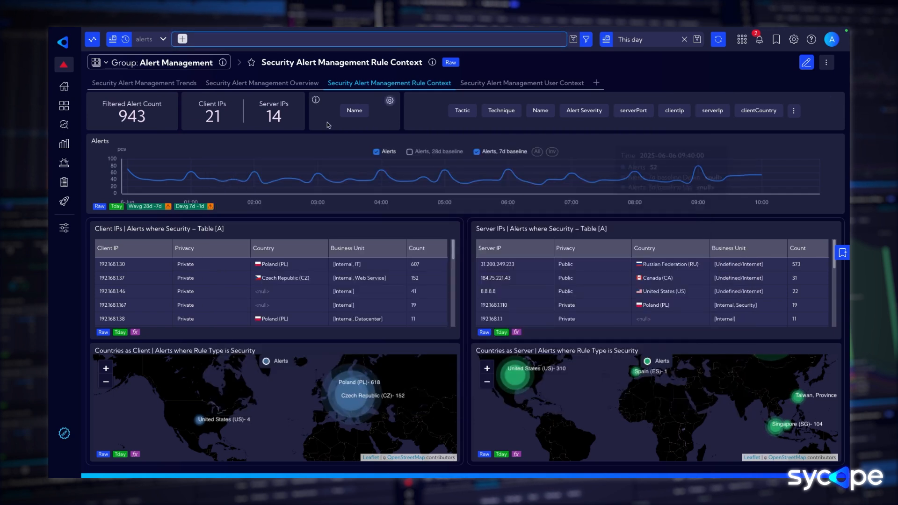
pyautogui.click(151, 115)
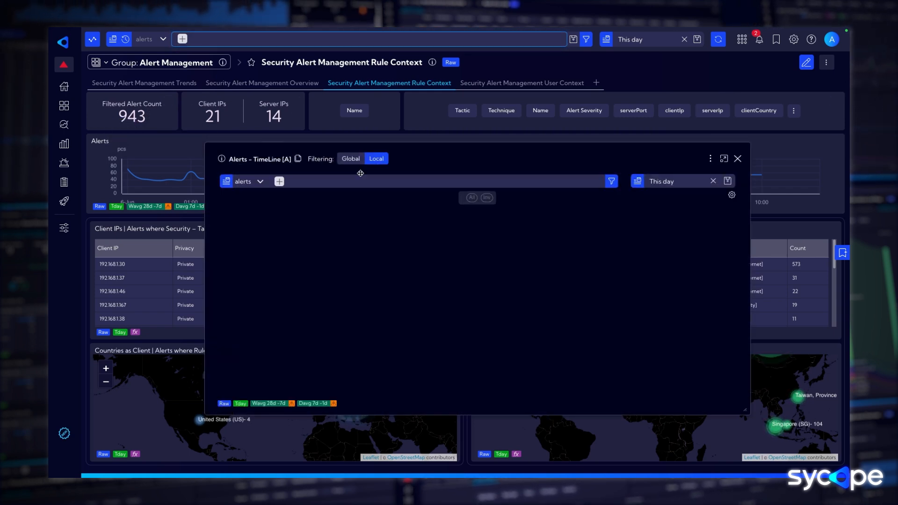
pyautogui.click(737, 159)
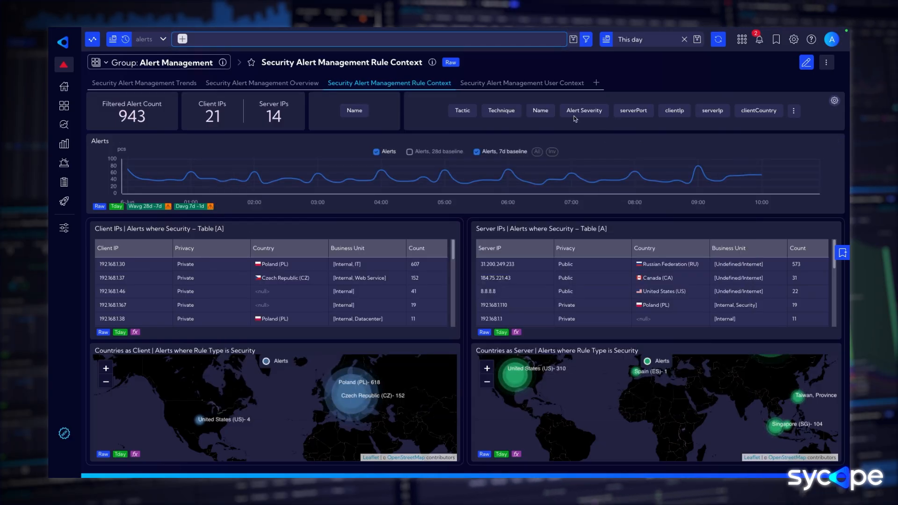
# View the unfiltered Security Alert Management User Context dashboard over 1h and This day, and return to Security Alert Management Trends.
pyautogui.click(494, 84)
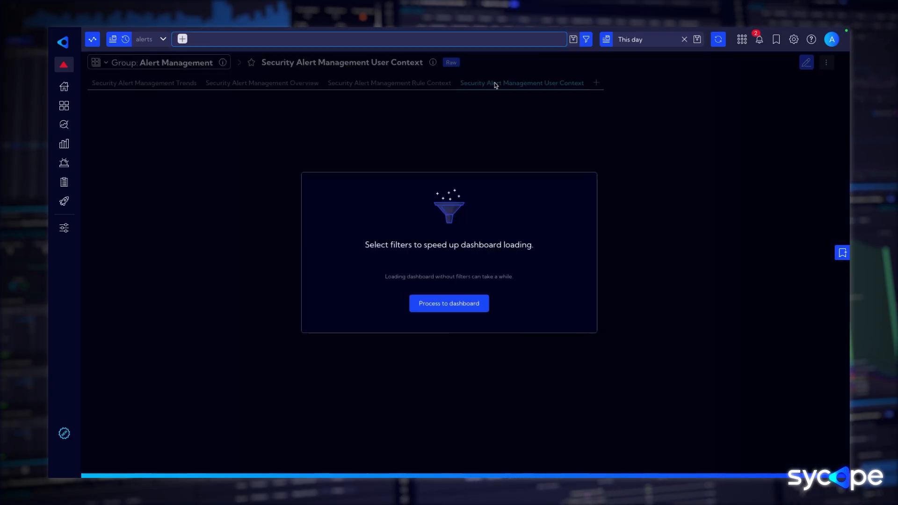
pyautogui.click(454, 304)
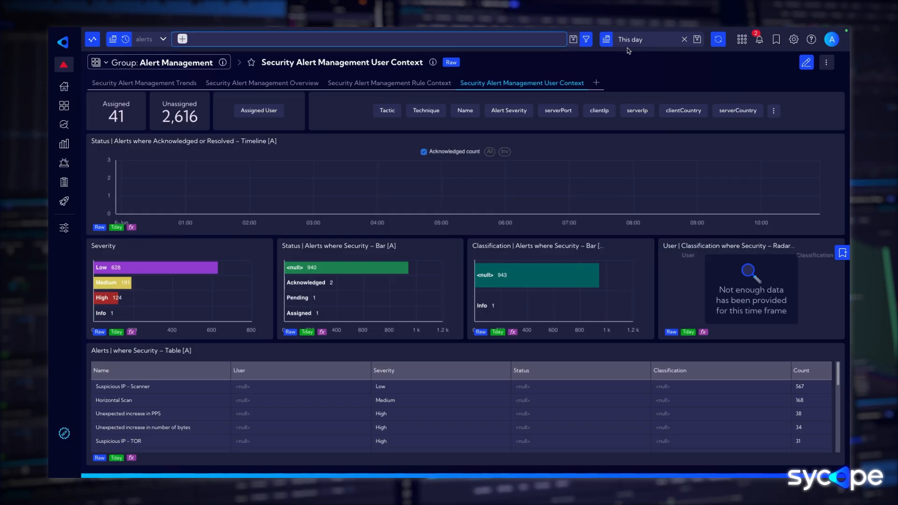
pyautogui.click(640, 40)
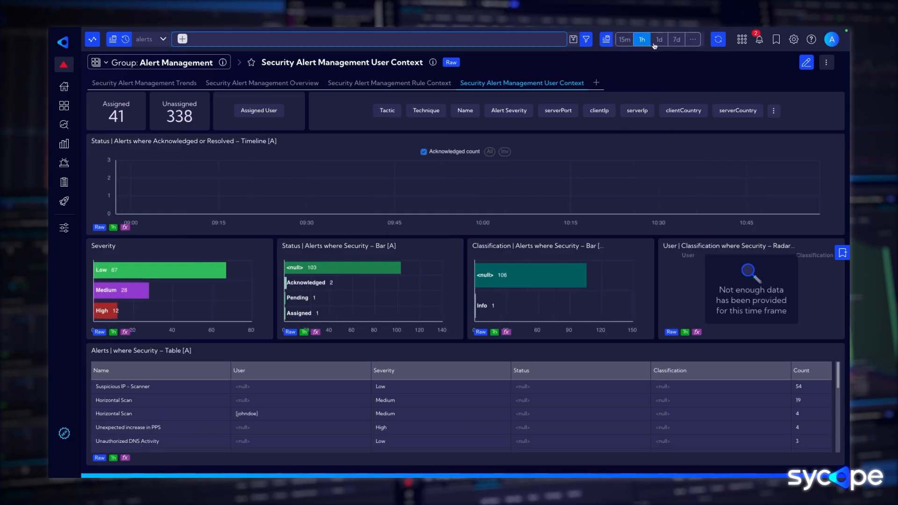
pyautogui.click(655, 43)
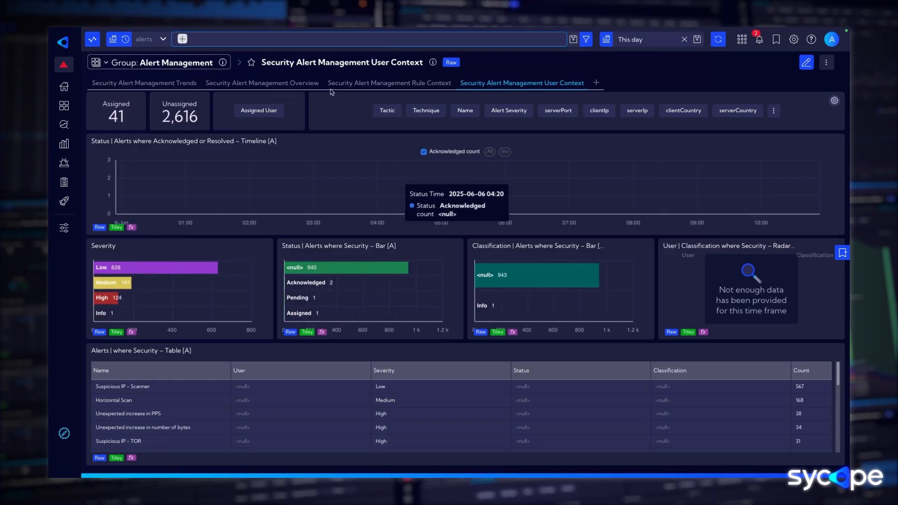
pyautogui.click(144, 82)
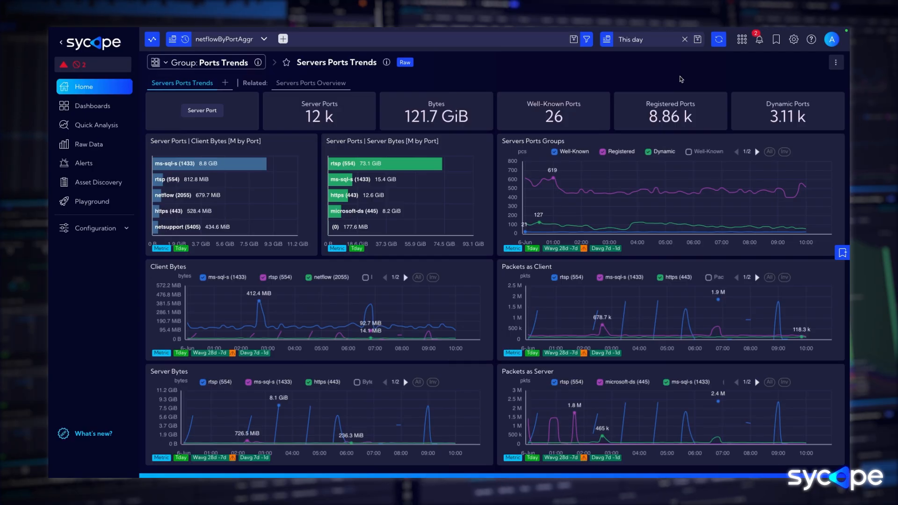
# Open the Lookups mapping settings and start a deep search across all lookups.
pyautogui.click(794, 40)
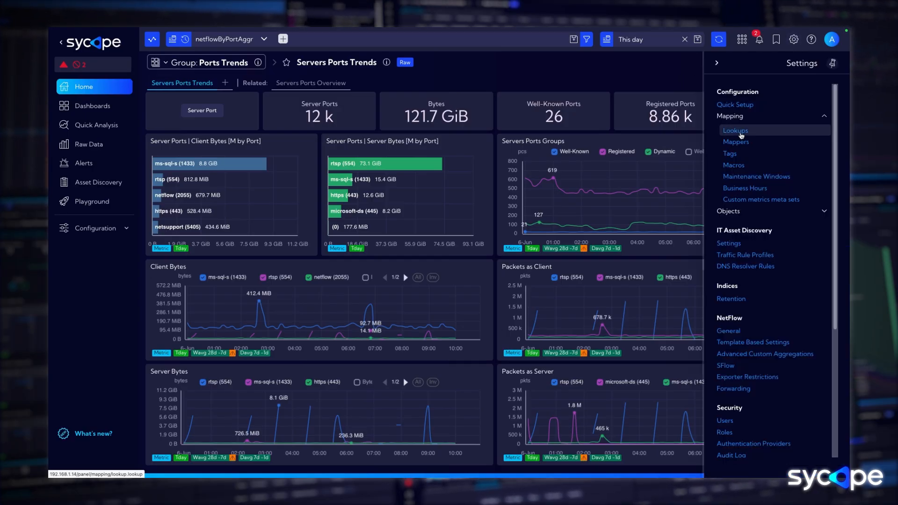
pyautogui.click(742, 135)
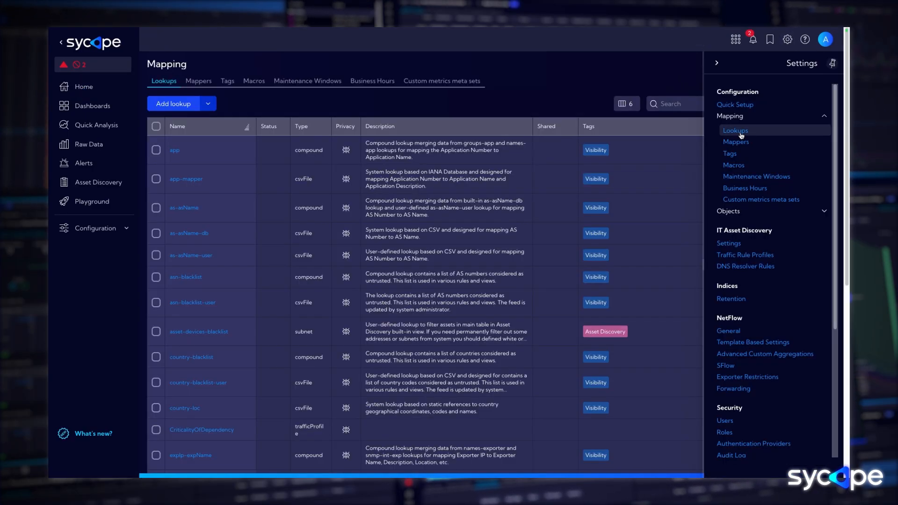
pyautogui.click(549, 92)
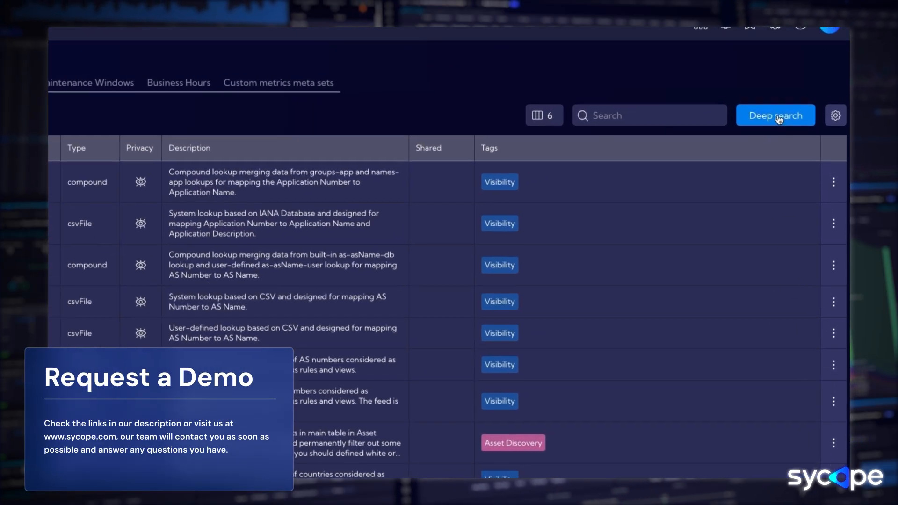
pyautogui.click(777, 116)
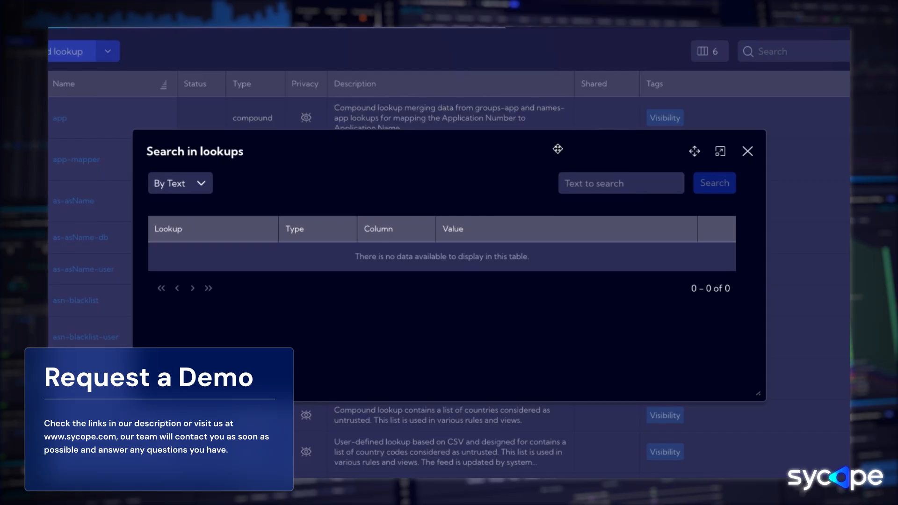
# Search the lookups by IP for 192.168.1.37, and move and enlarge the search window to fit the full list.
pyautogui.click(190, 186)
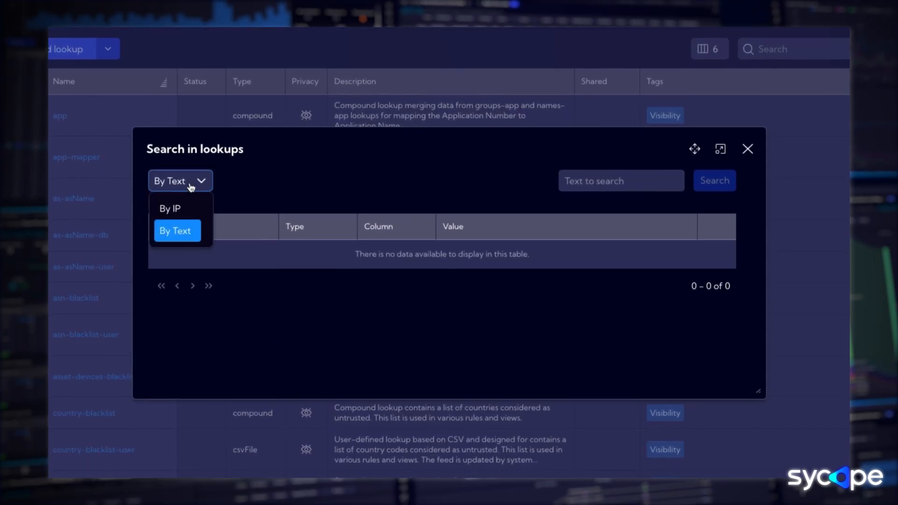
pyautogui.click(186, 210)
pyautogui.click(650, 175)
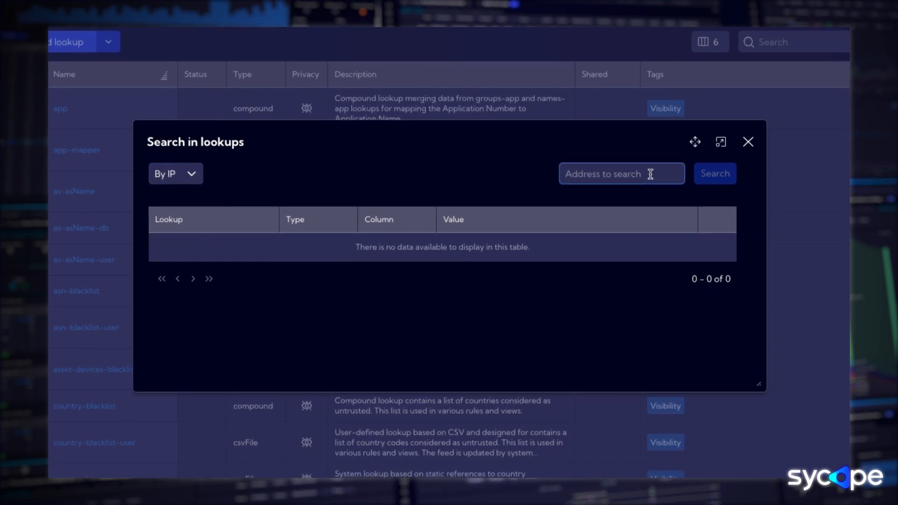
pyautogui.write('192.168.1.')
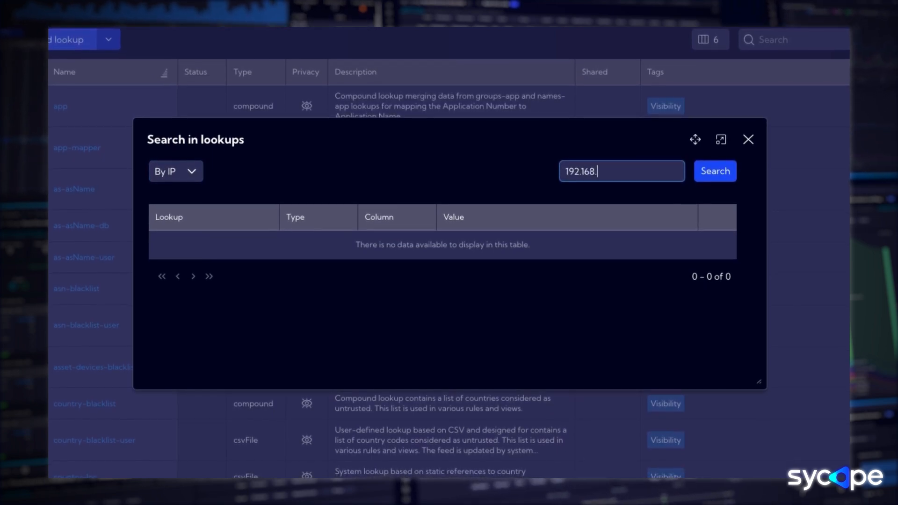
pyautogui.write('37')
pyautogui.press('Return')
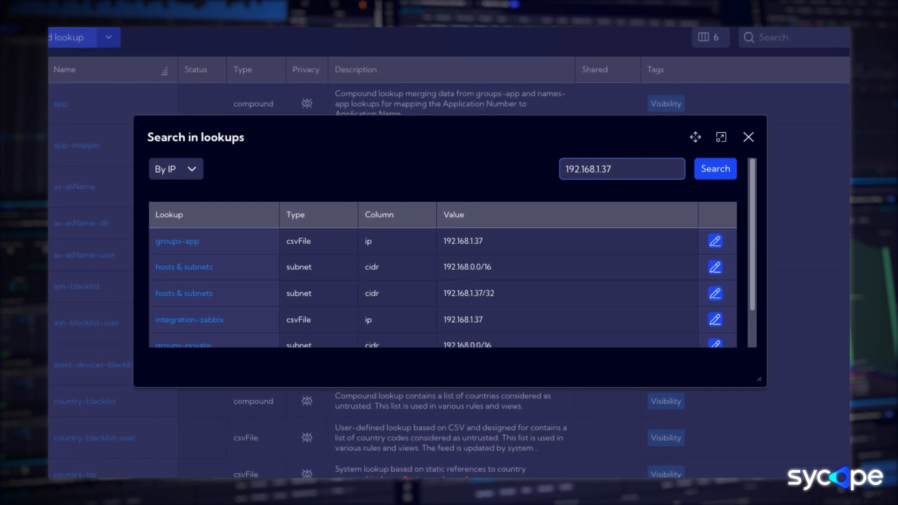
pyautogui.moveTo(541, 126); pyautogui.dragTo(533, 102)
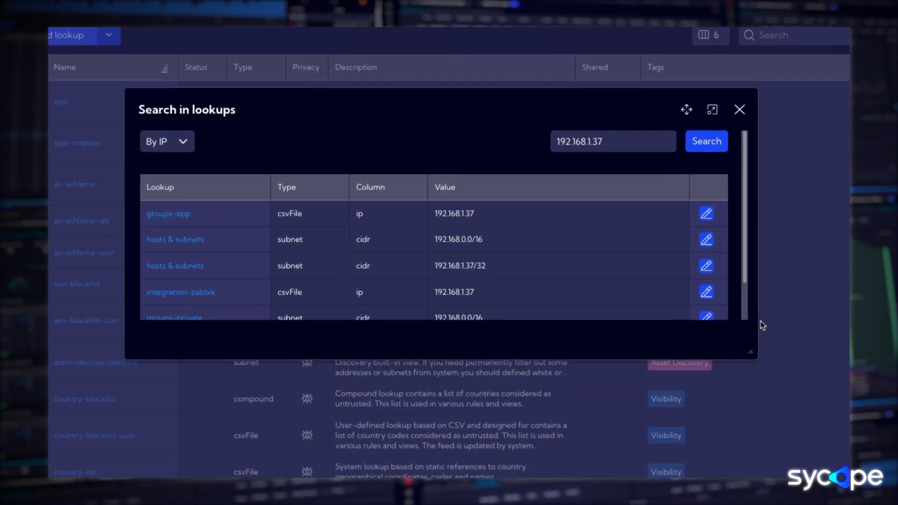
pyautogui.moveTo(754, 350); pyautogui.dragTo(769, 460)
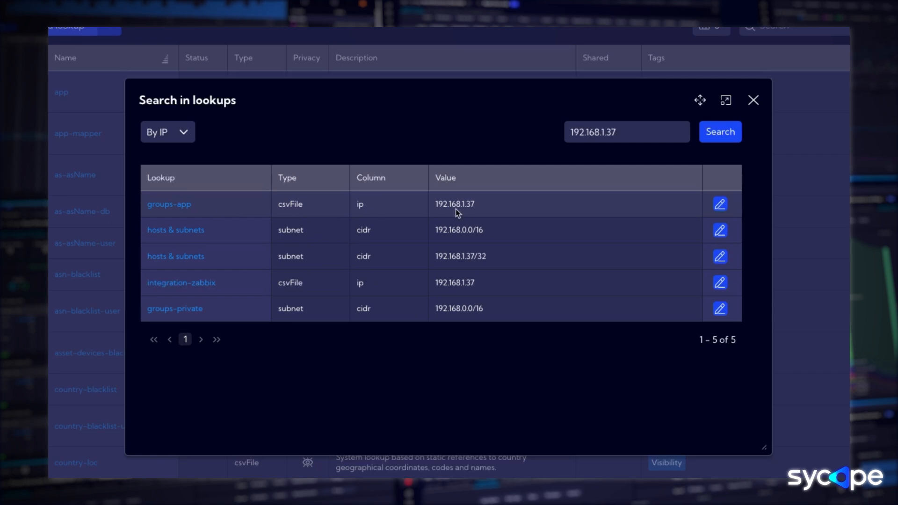
# Inspect the 192.168.1.37 rows in the groups-app lookup file, and leave the lookup without saving.
pyautogui.click(719, 206)
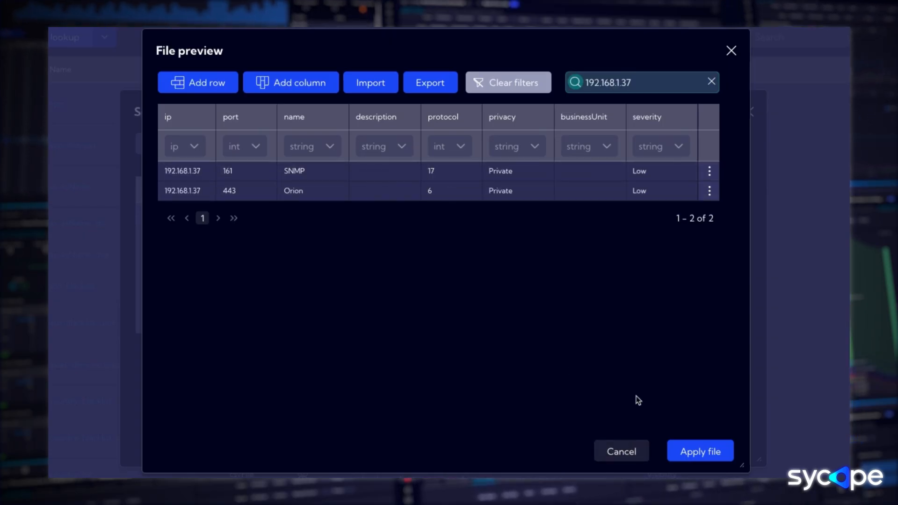
pyautogui.click(622, 452)
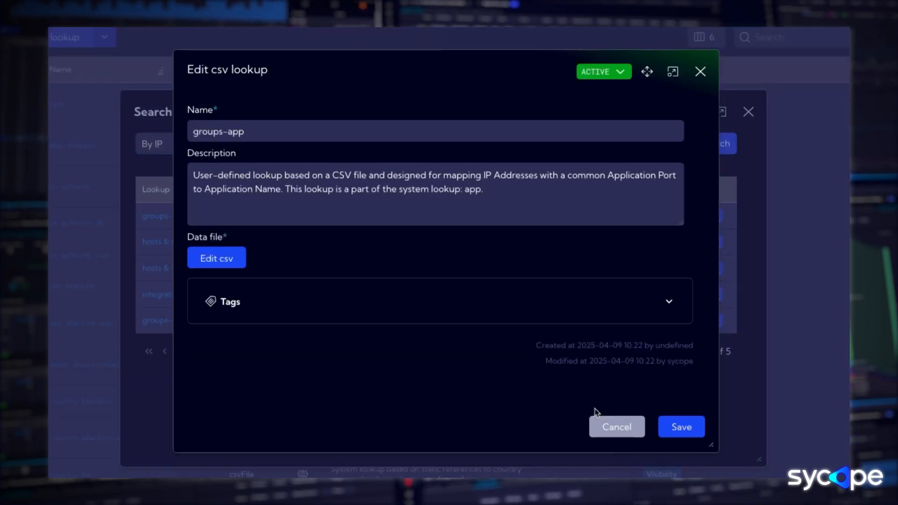
pyautogui.click(608, 425)
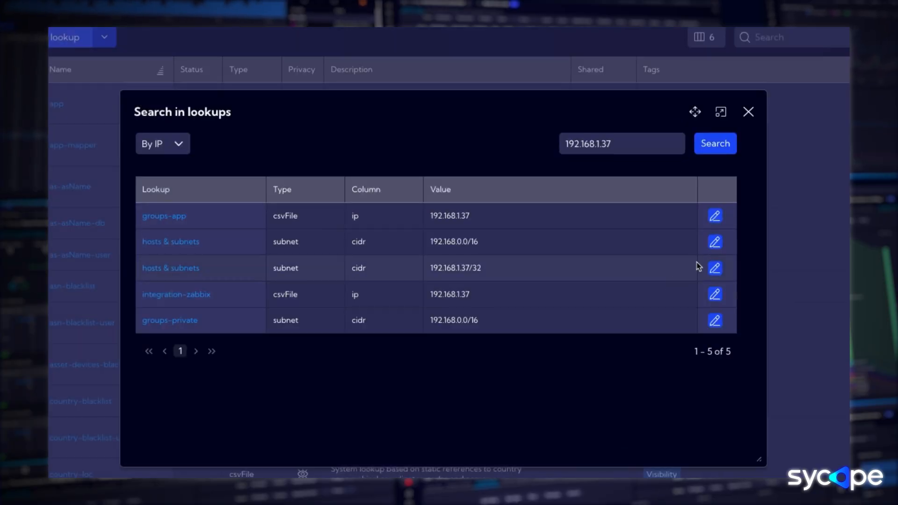
# Inspect the 192.168.1.37/32 row in the hosts & subnets lookup file, and leave the lookup without saving.
pyautogui.click(716, 268)
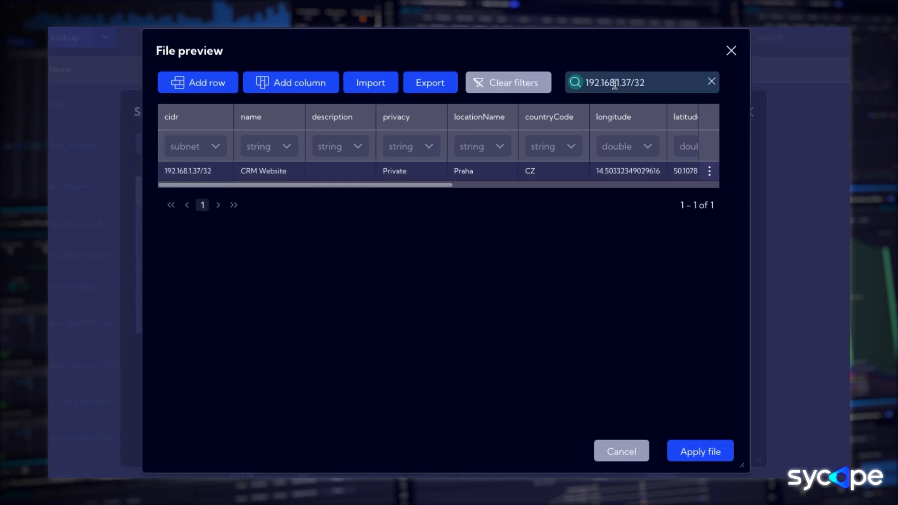
pyautogui.click(623, 453)
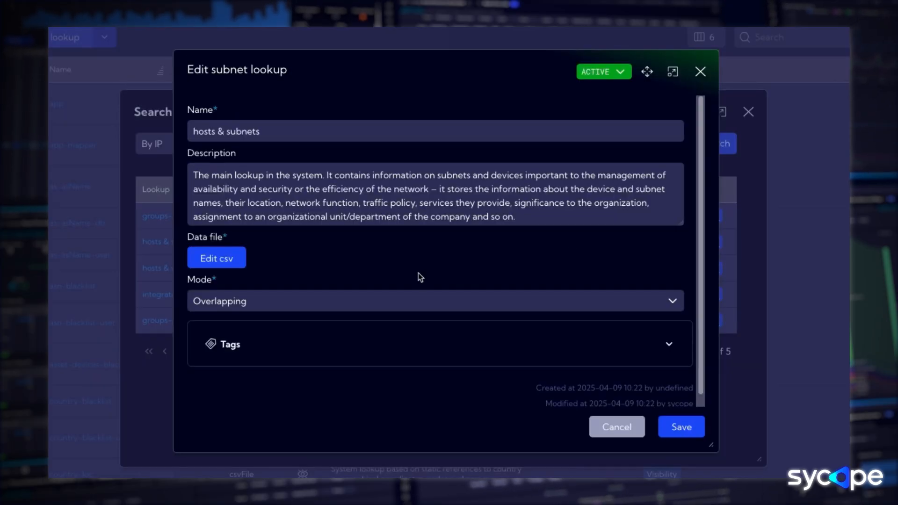
pyautogui.click(627, 429)
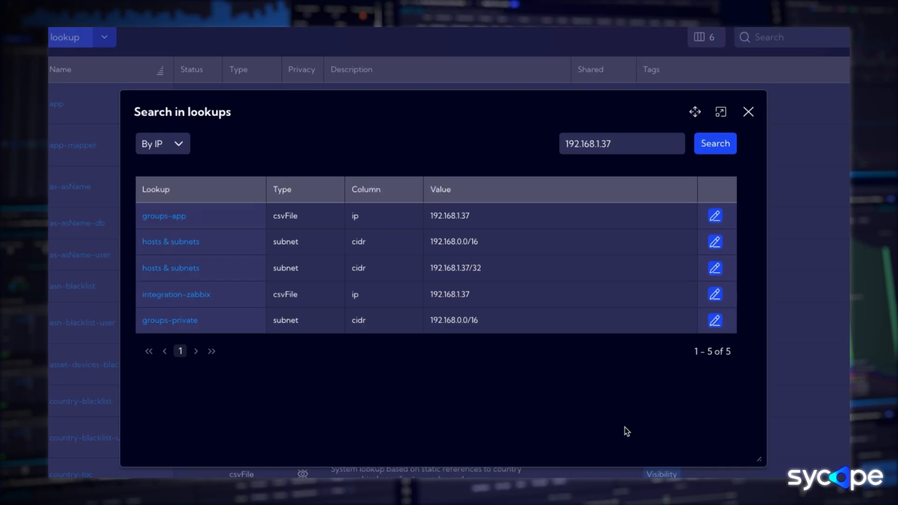
# Check the available lookup search modes, keep By IP, and close the lookup search.
pyautogui.click(177, 144)
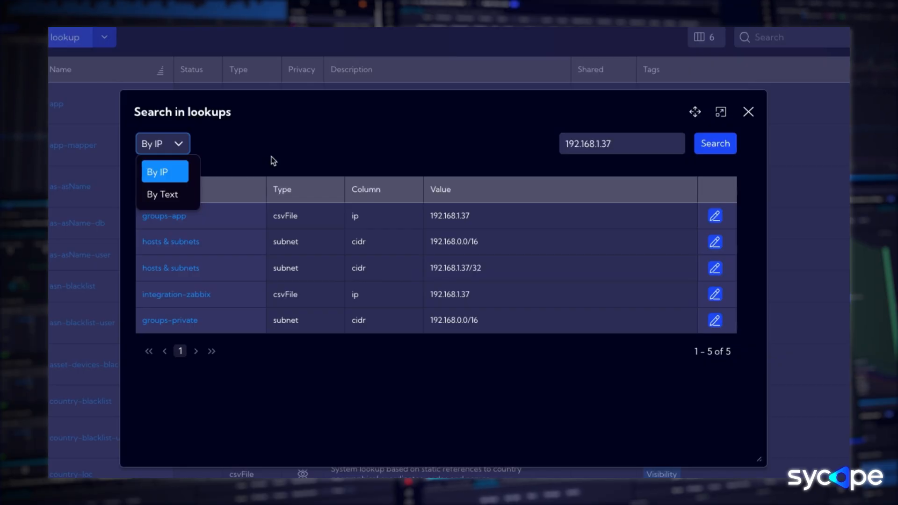
pyautogui.click(297, 162)
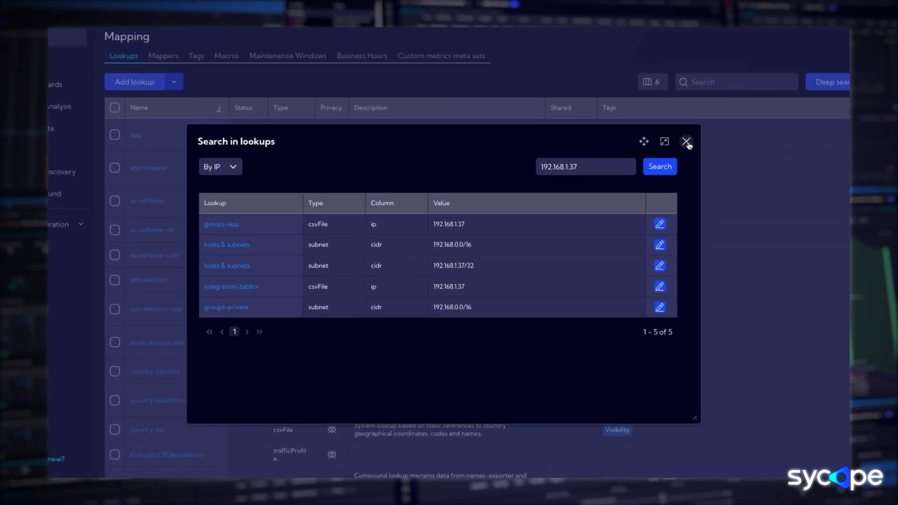
pyautogui.click(687, 142)
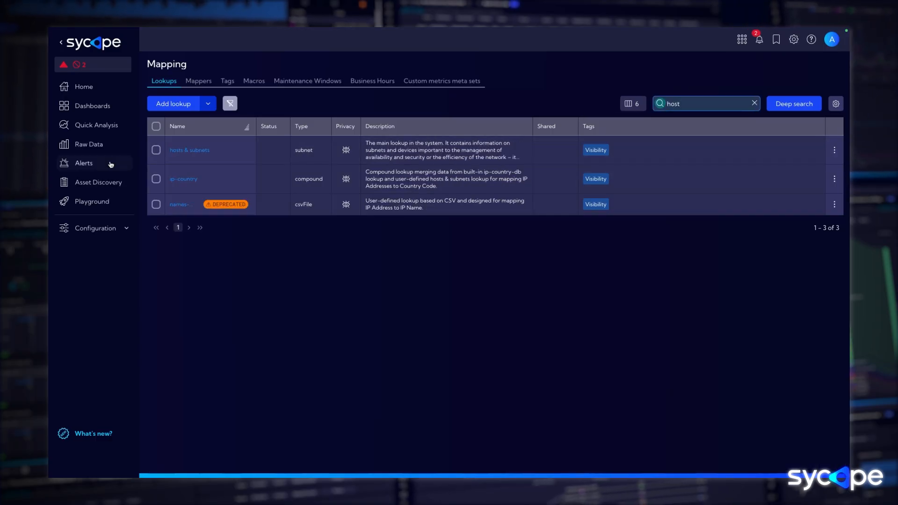
# Open the CSV data of the hosts & subnets lookup for editing and add an empty row.
pyautogui.click(202, 151)
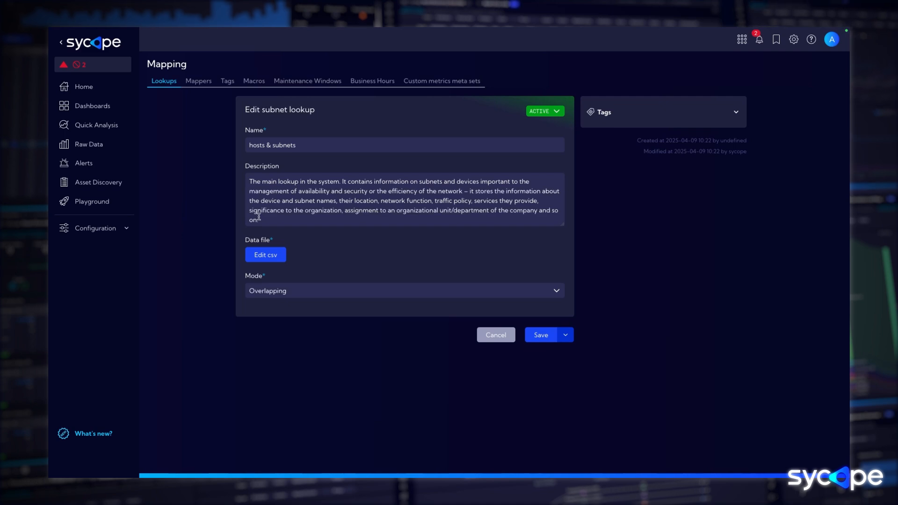
pyautogui.click(270, 254)
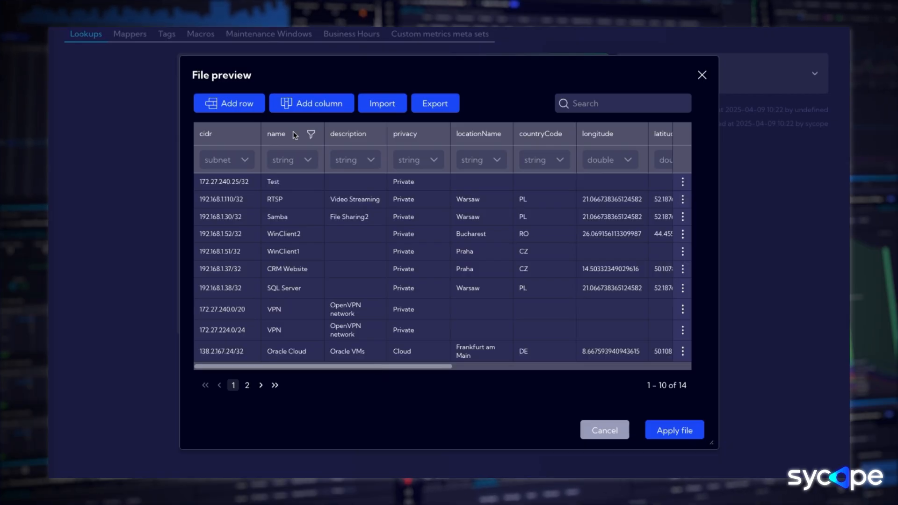
pyautogui.click(248, 109)
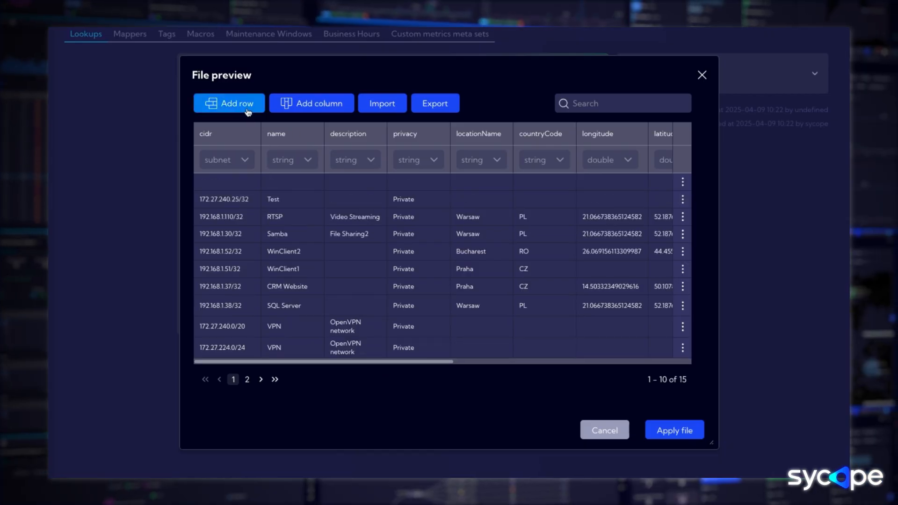
pyautogui.click(293, 182)
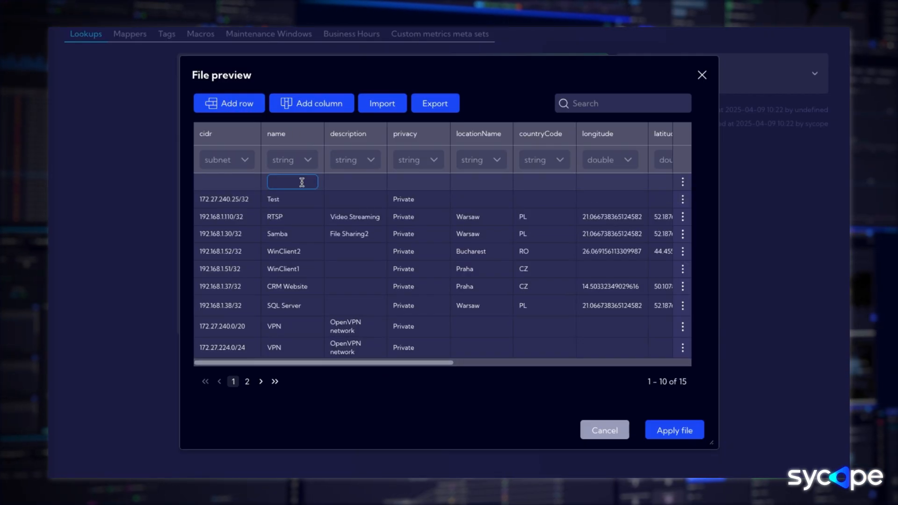
# Add a string column after severity, open its name for editing, and close the file preview without applying the changes.
pyautogui.click(336, 112)
pyautogui.moveTo(411, 364); pyautogui.dragTo(674, 364)
pyautogui.moveTo(658, 127)
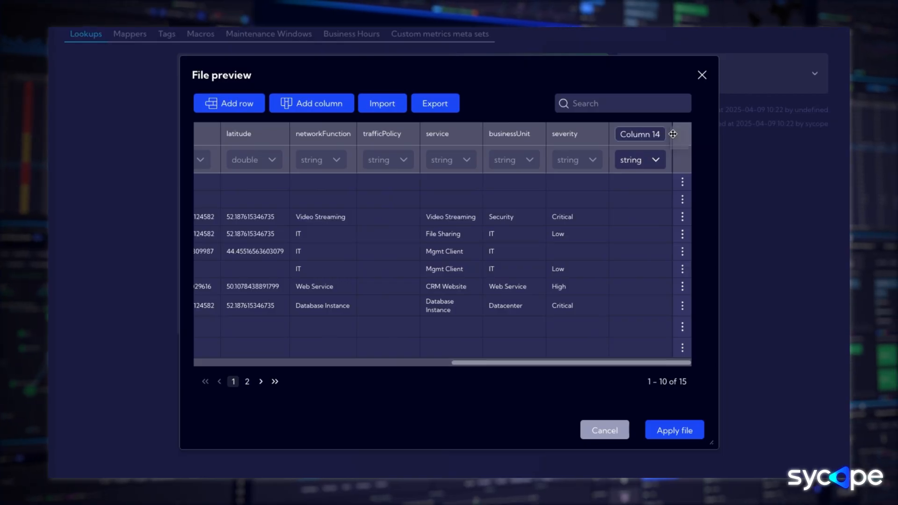
pyautogui.click(619, 131)
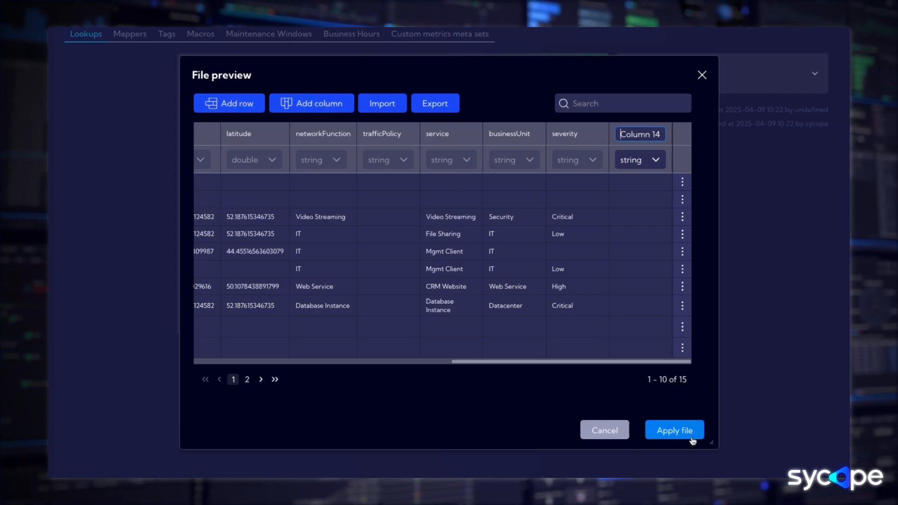
pyautogui.click(703, 76)
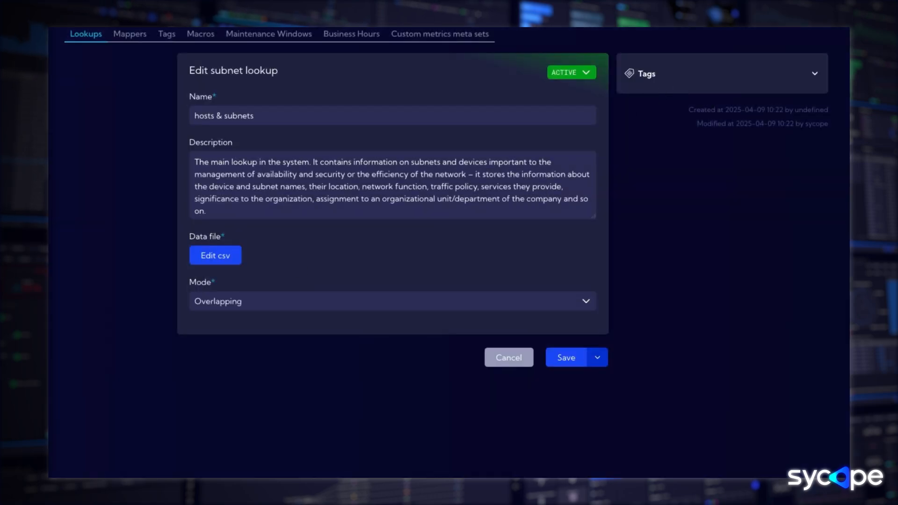